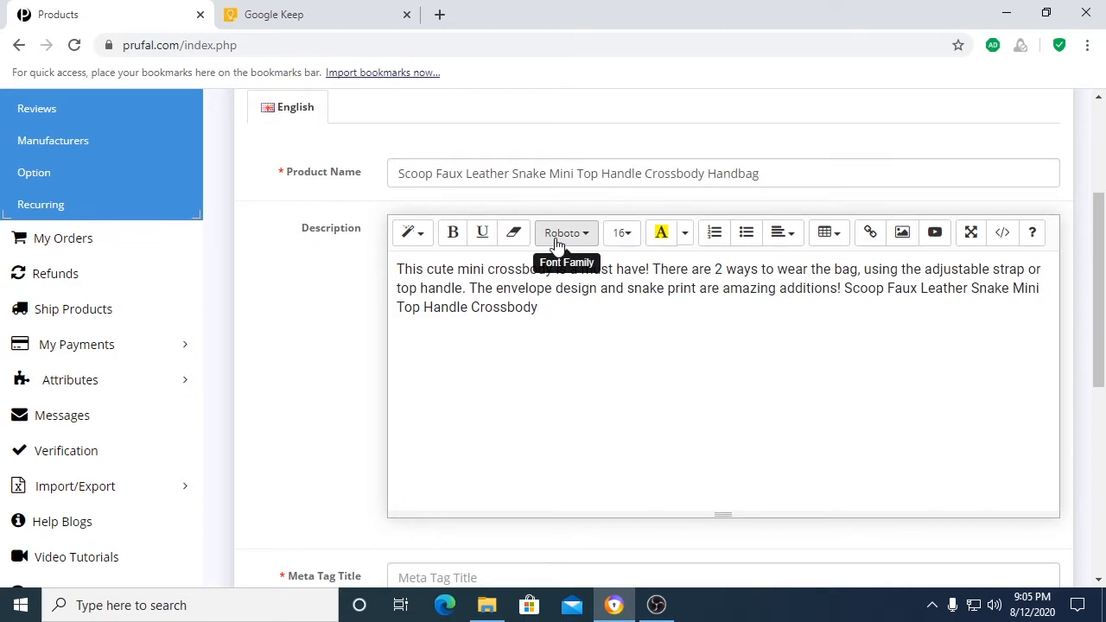
Step: Change the font of the entire product description text to Helvetica
left_click_drag(544, 311, 399, 271)
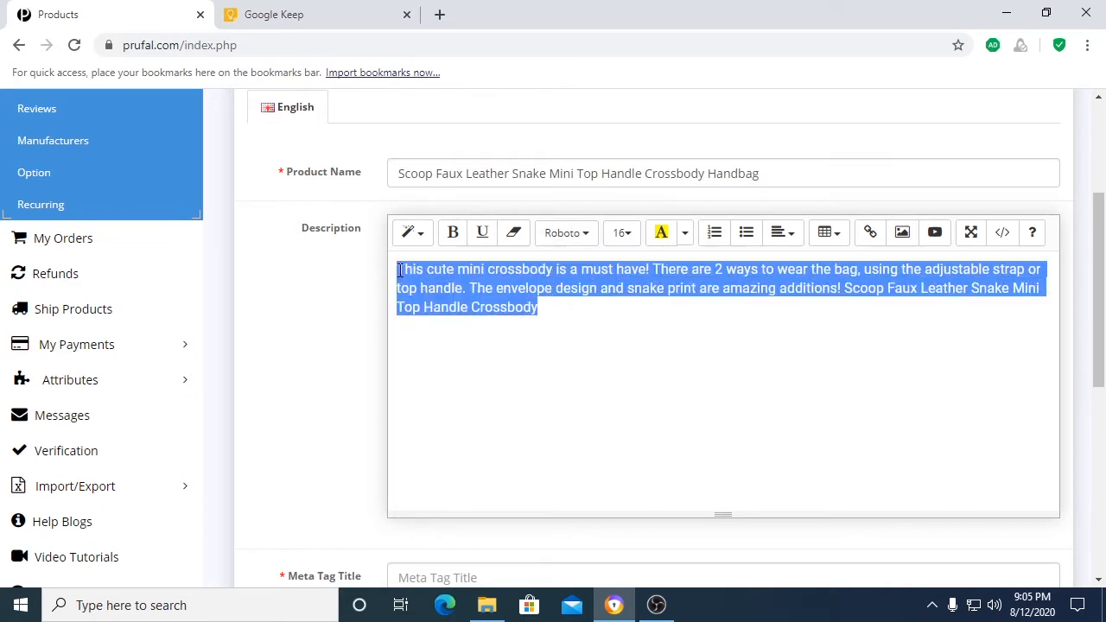
left_click(576, 233)
left_click(608, 359)
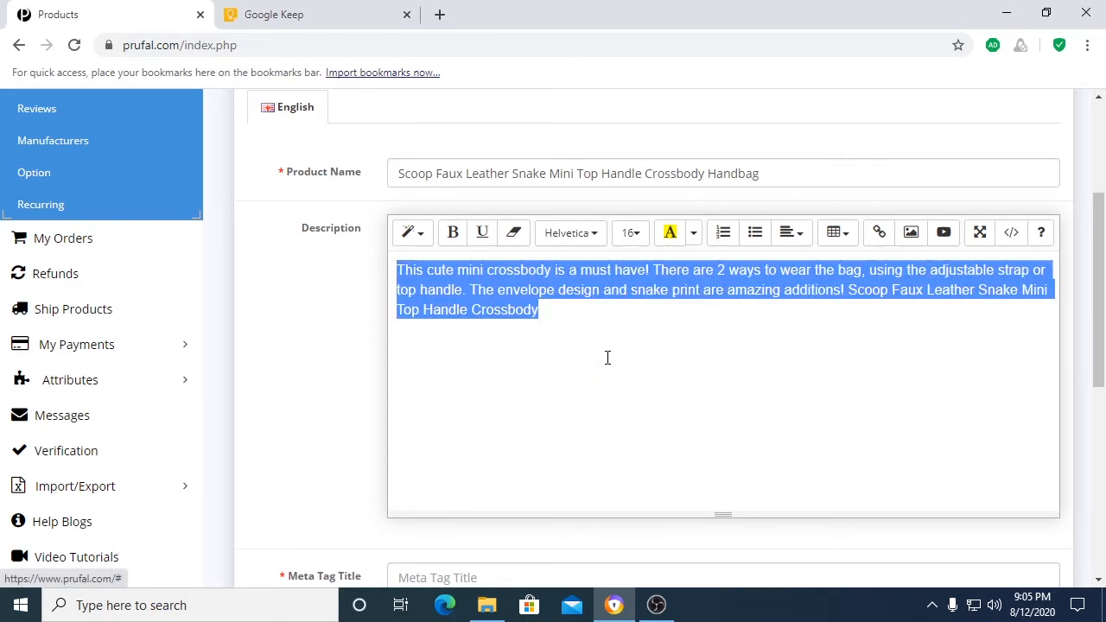
Step: Try font sizes 10, 14 and 24 on the product description text
left_click(635, 233)
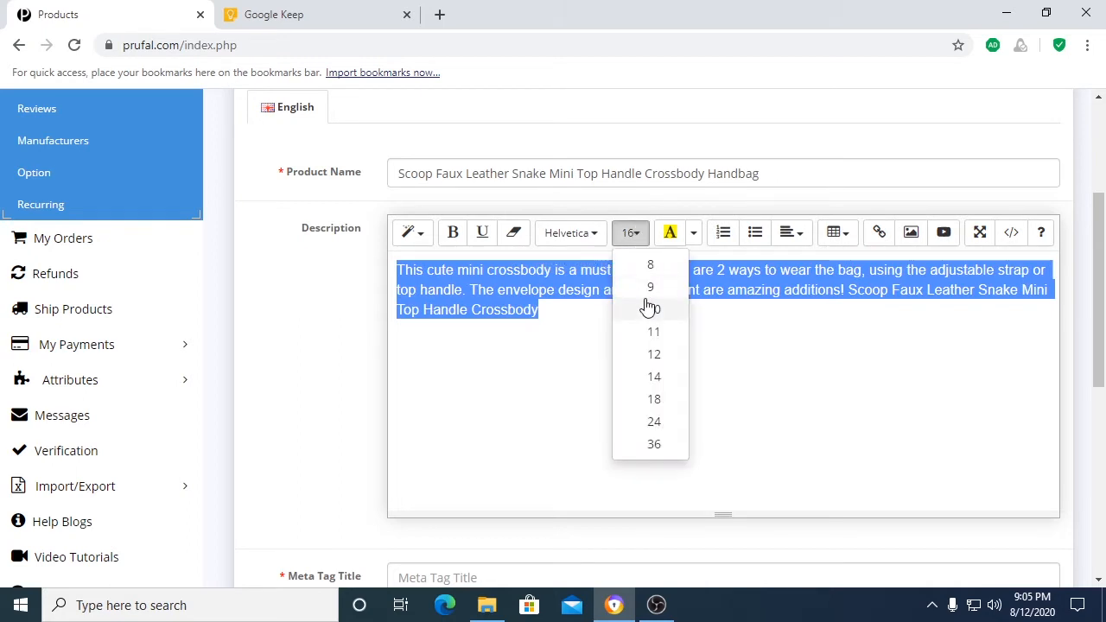
left_click(649, 308)
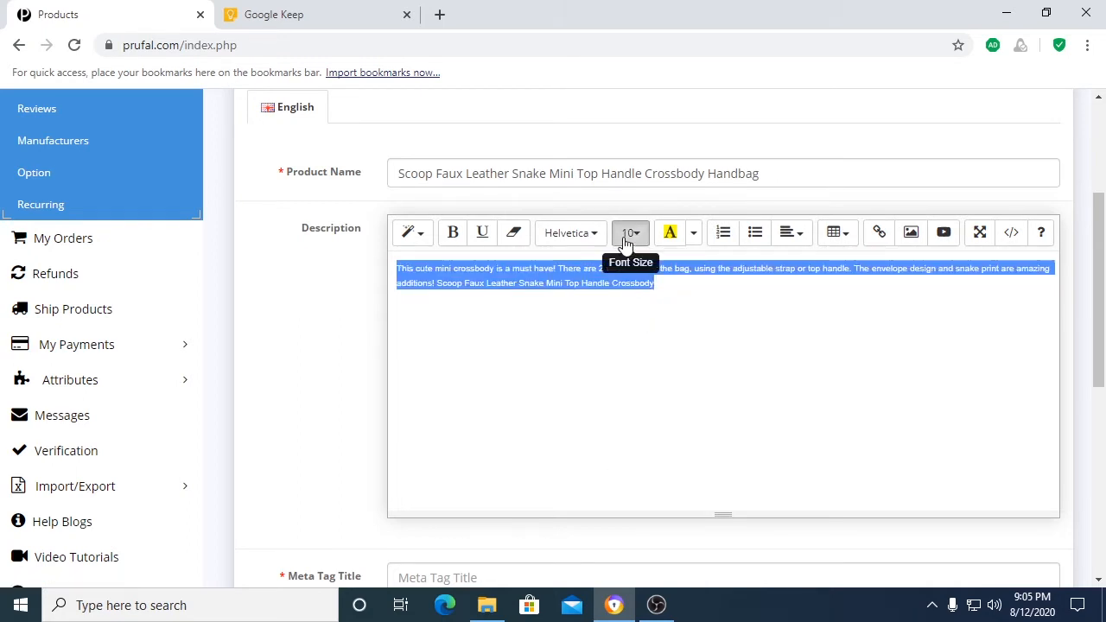
left_click(630, 233)
left_click(662, 376)
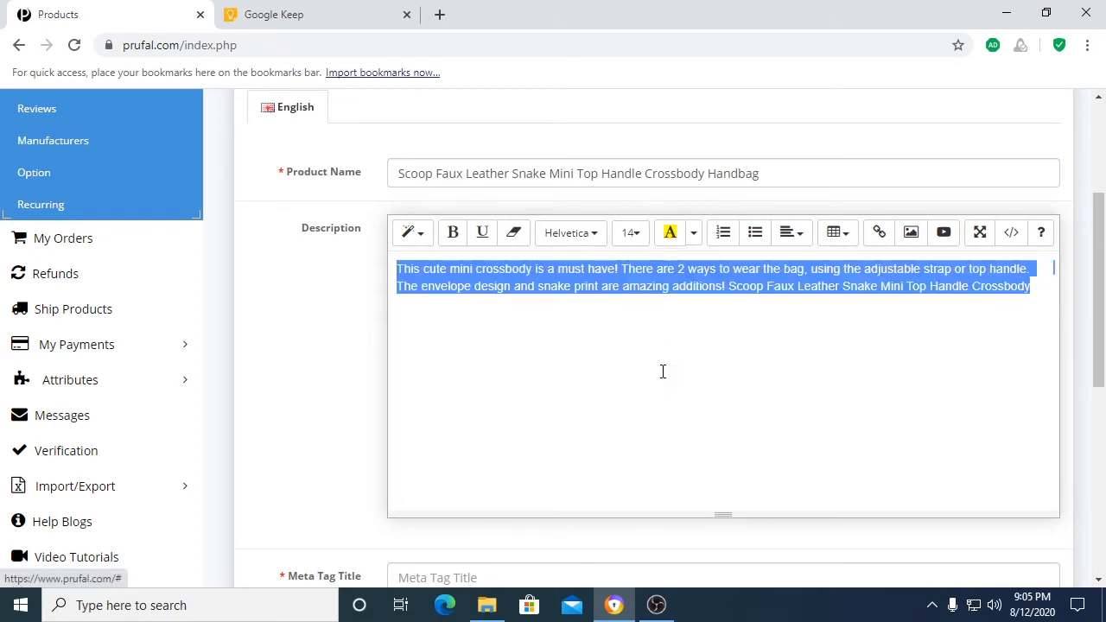
left_click(630, 234)
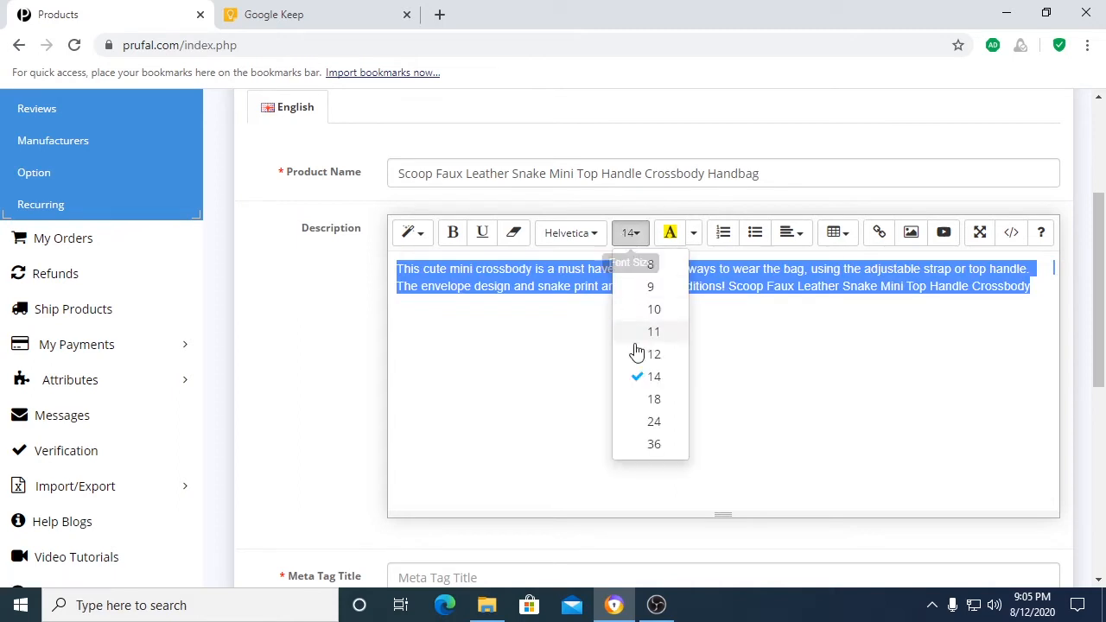
left_click(664, 420)
Step: Set the product description's font size to 18 and deselect the text
left_click(630, 233)
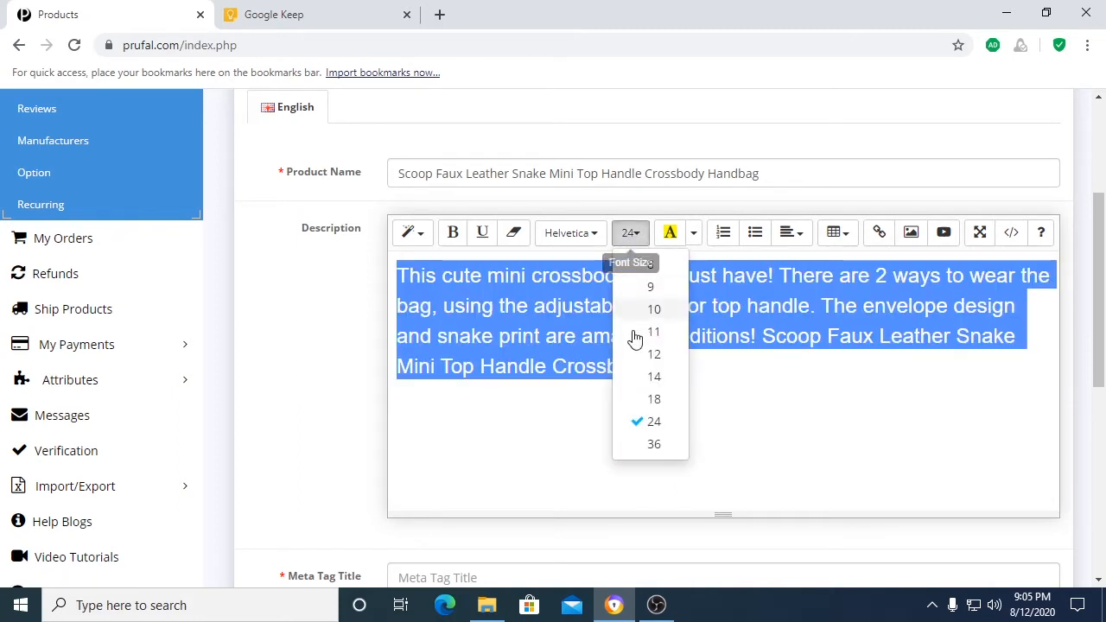
left_click(647, 395)
left_click(766, 331)
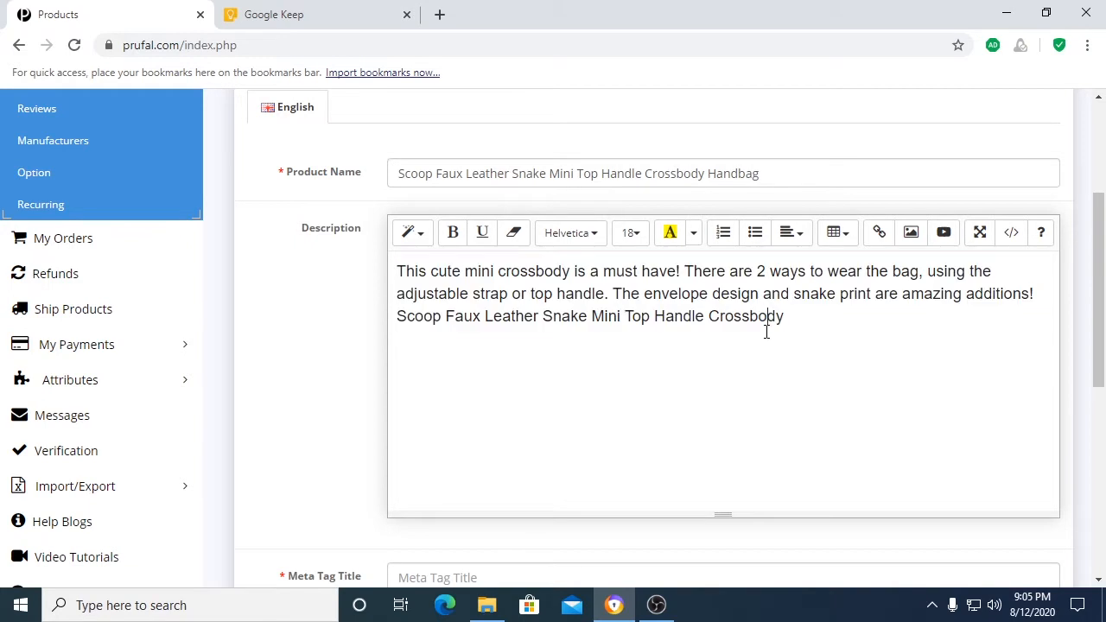
left_click_drag(795, 316, 388, 268)
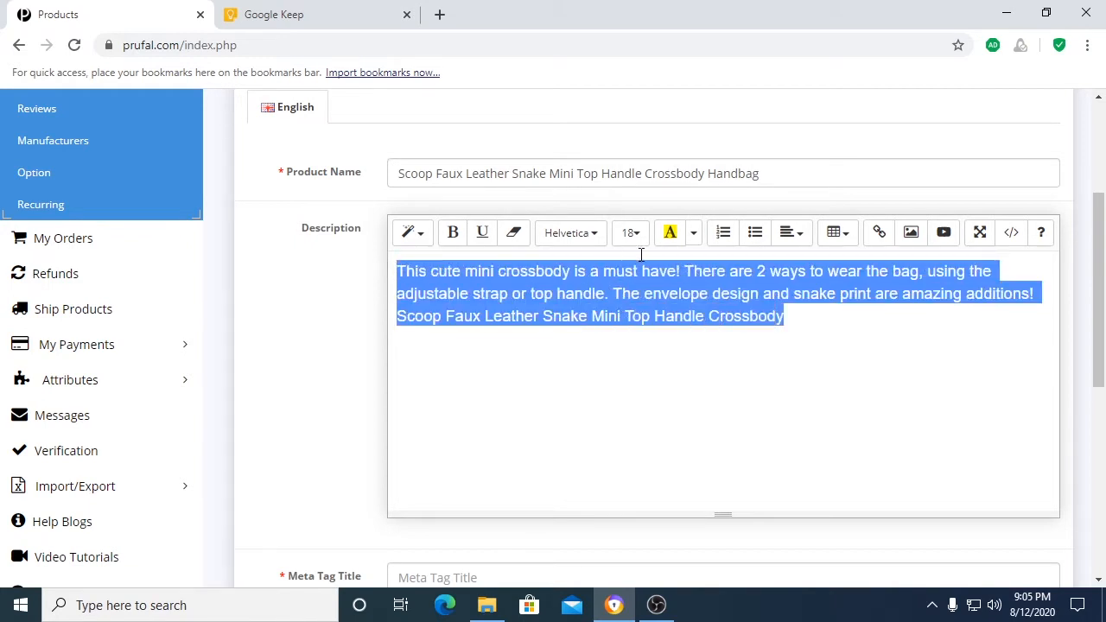
left_click(693, 232)
left_click(589, 363)
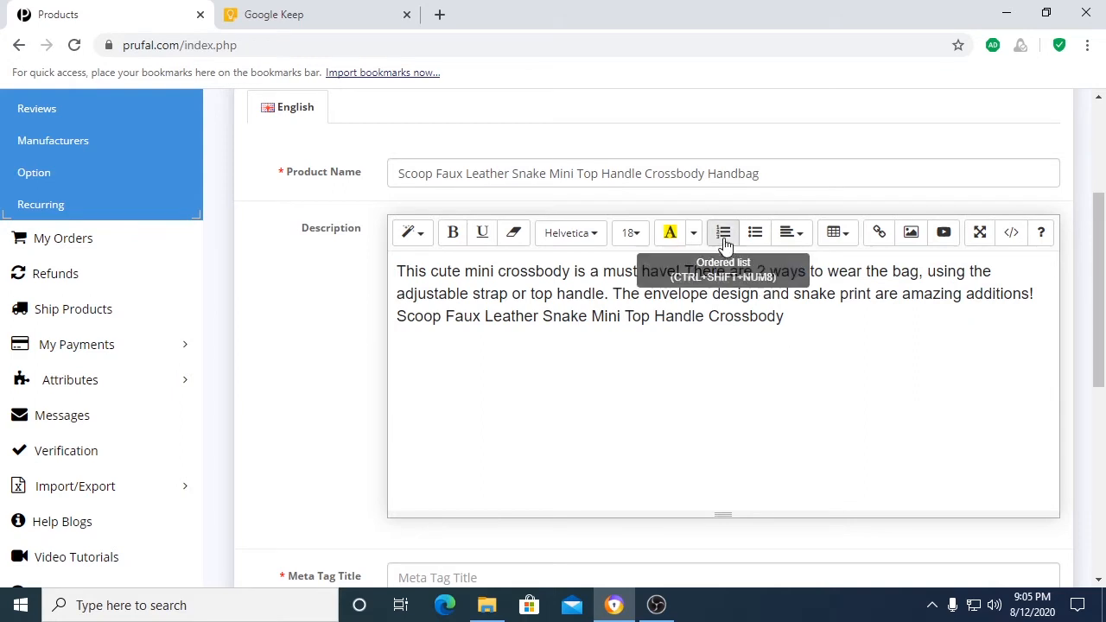
Step: Fill the Meta Tag Title with the product name "Scoop Faux Leather Snake Mini Top Handle Crossbody Handbag"
scroll(447, 475, "down", 2)
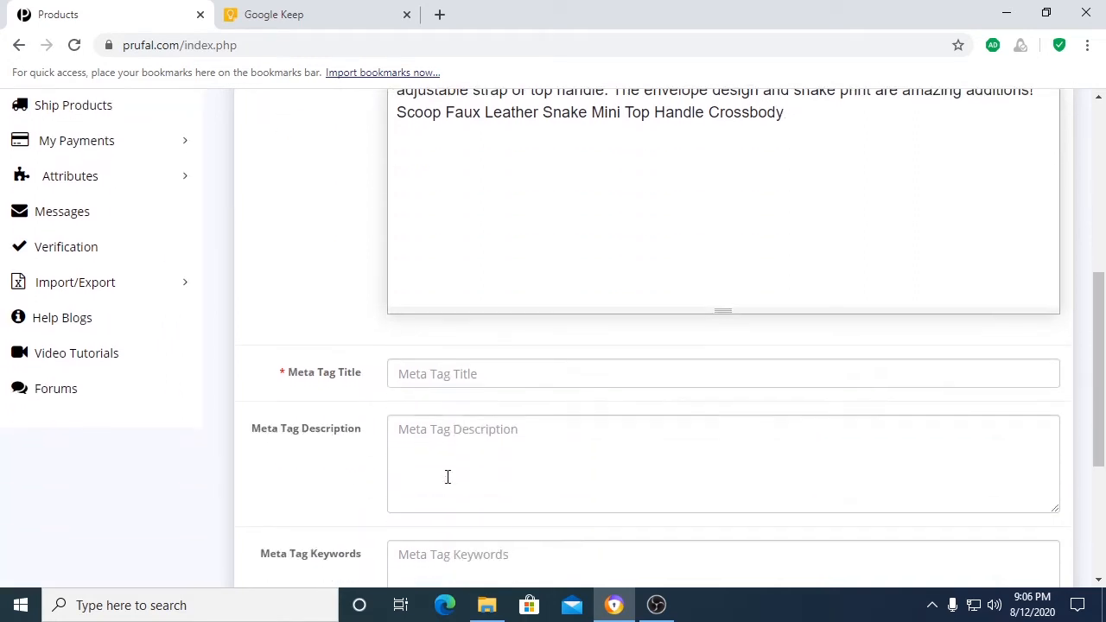
right_click(418, 378)
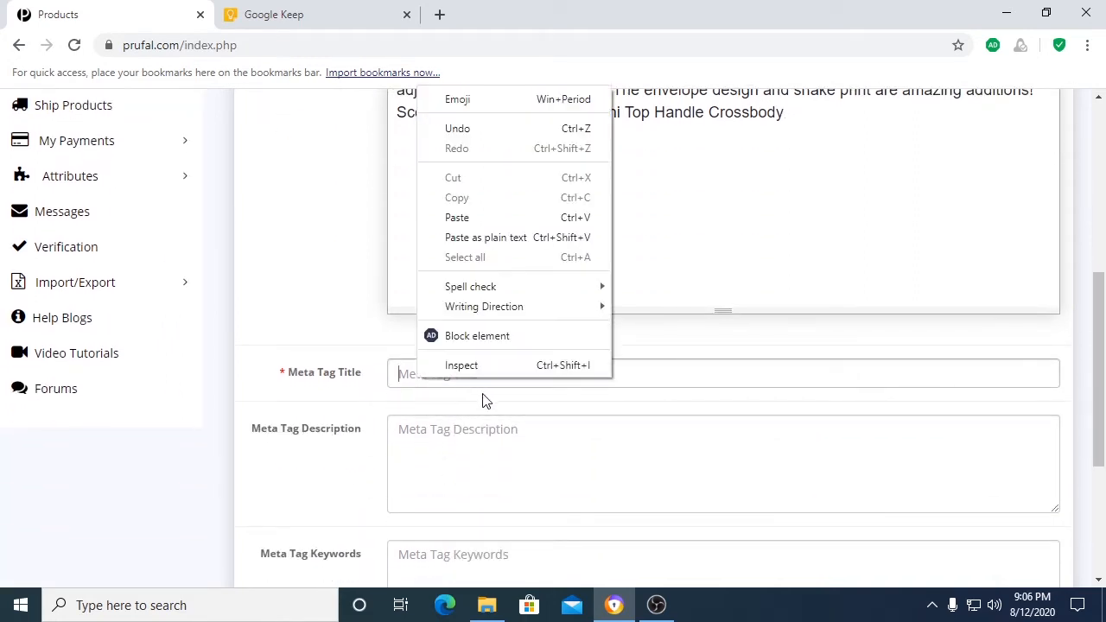
left_click(459, 217)
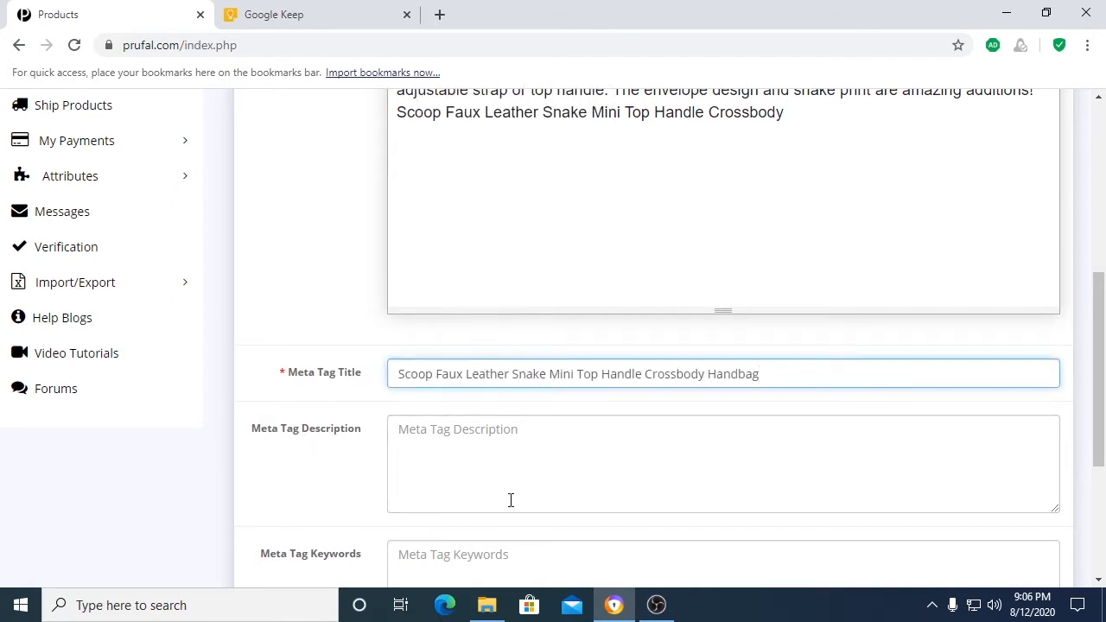
left_click(552, 502)
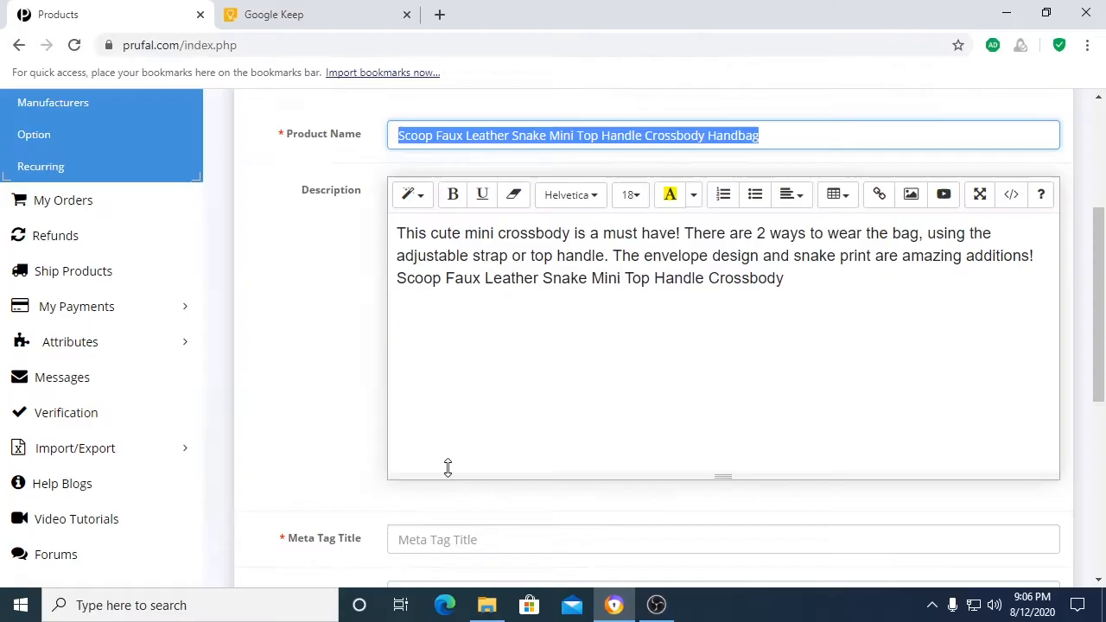
scroll(447, 466, "down", 2)
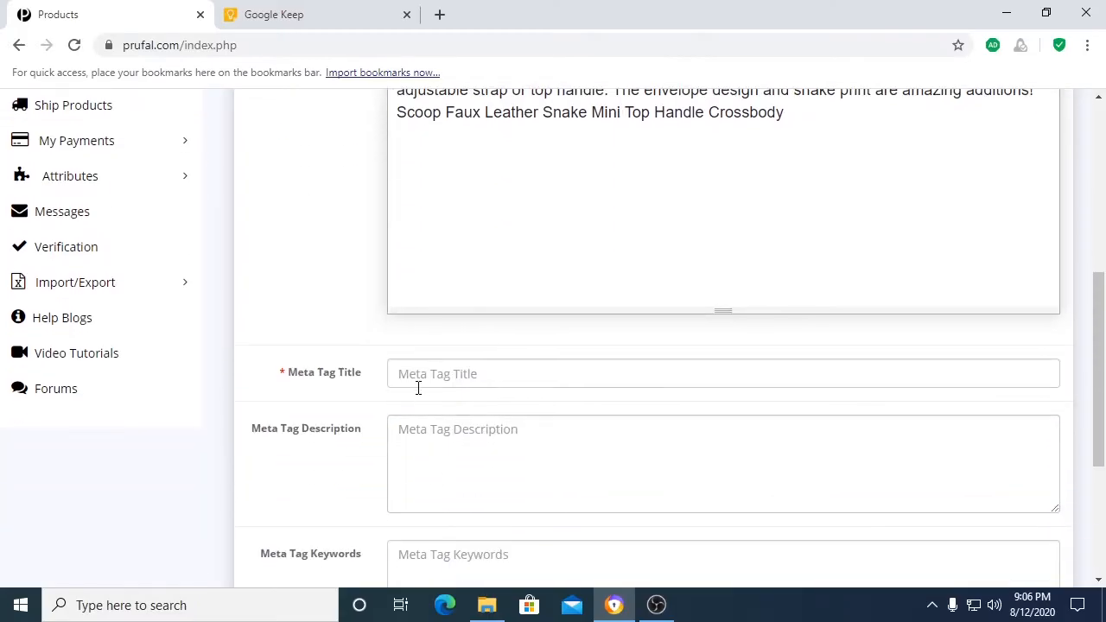
left_click(412, 375)
right_click(434, 386)
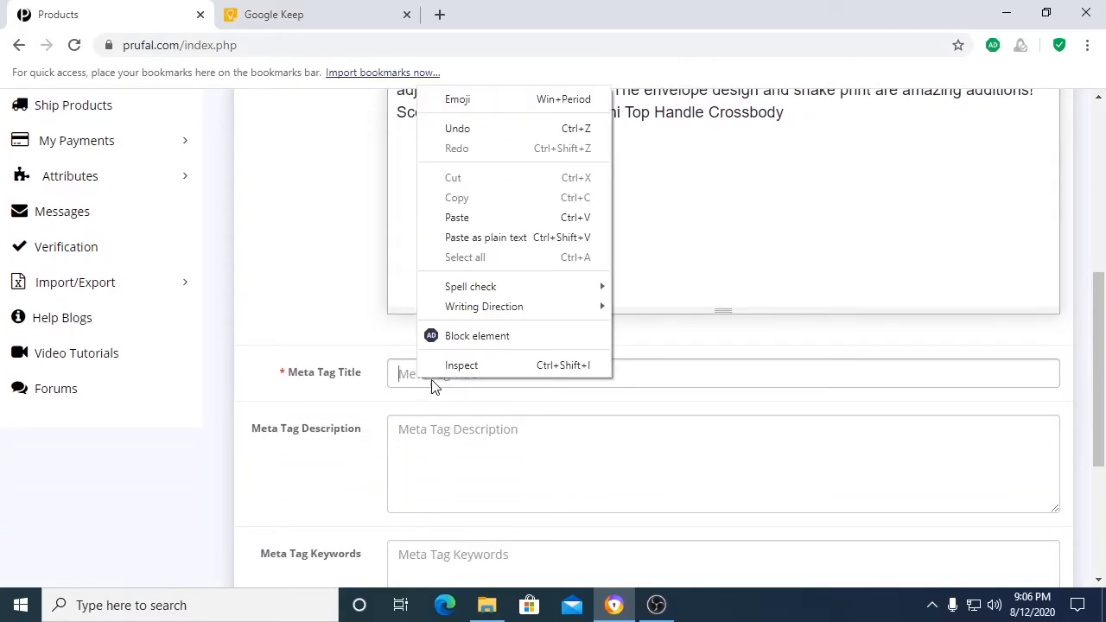
left_click(464, 217)
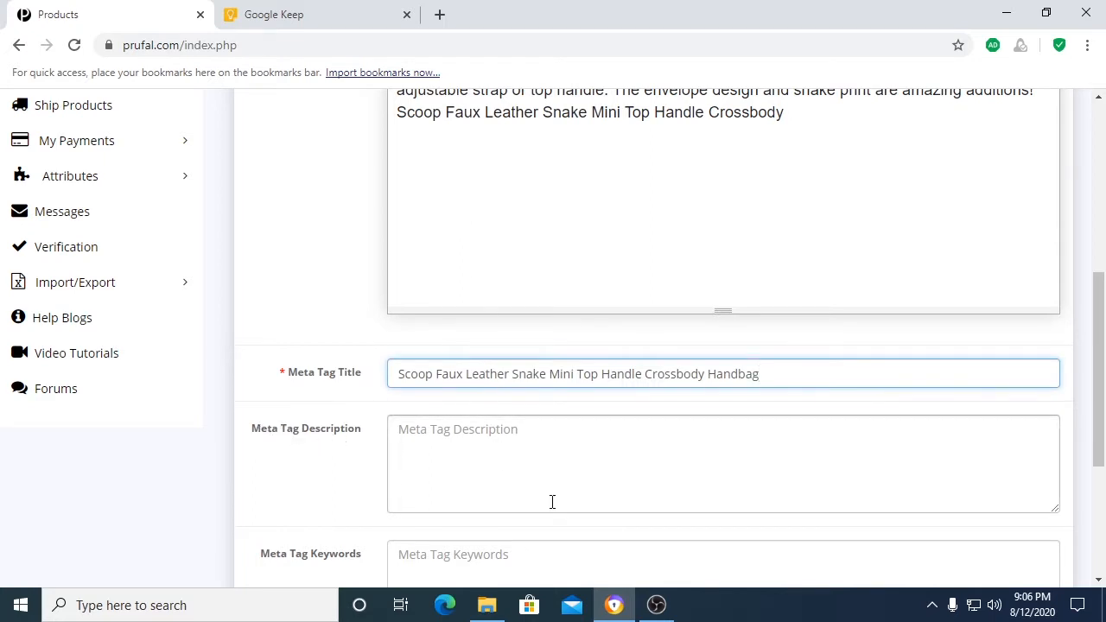
Step: Enter "This envelope design and snake printed handbag is great for casual events." as the Meta Tag Description
left_click(551, 501)
right_click(515, 461)
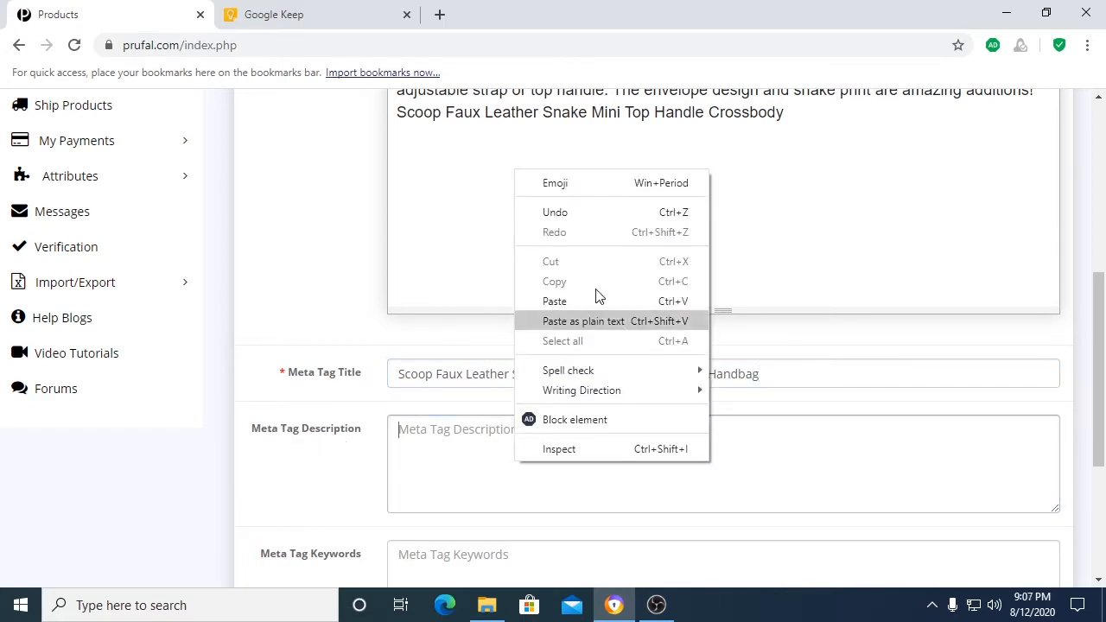
left_click(568, 299)
left_click(607, 337)
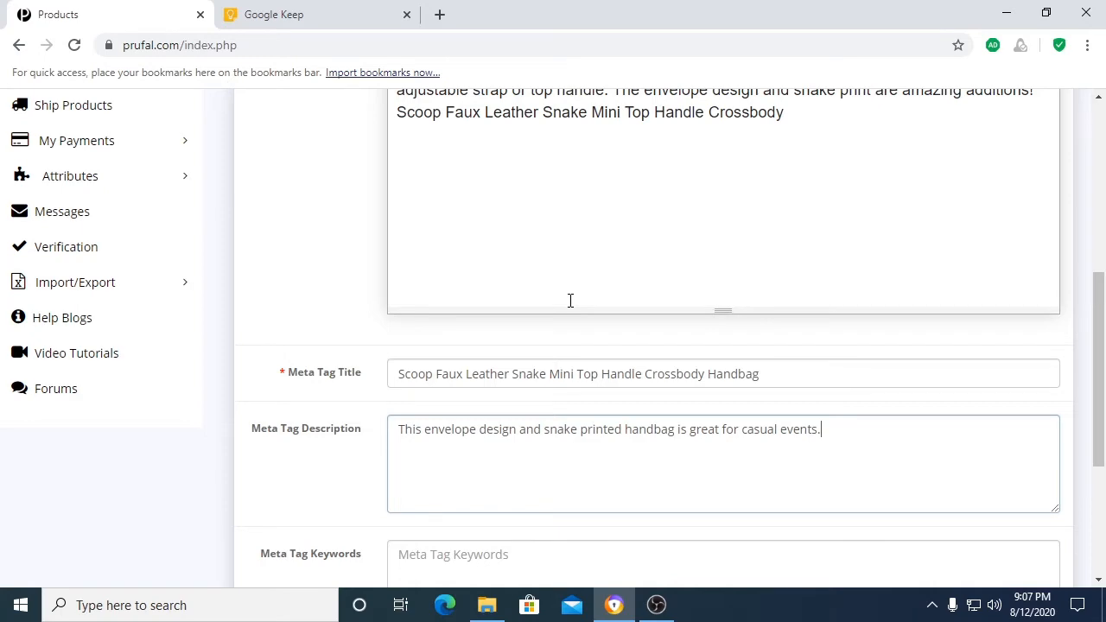
Step: Switch to the product's Data section and enter SFL-3425 as the Model
scroll(570, 299, "up", 5)
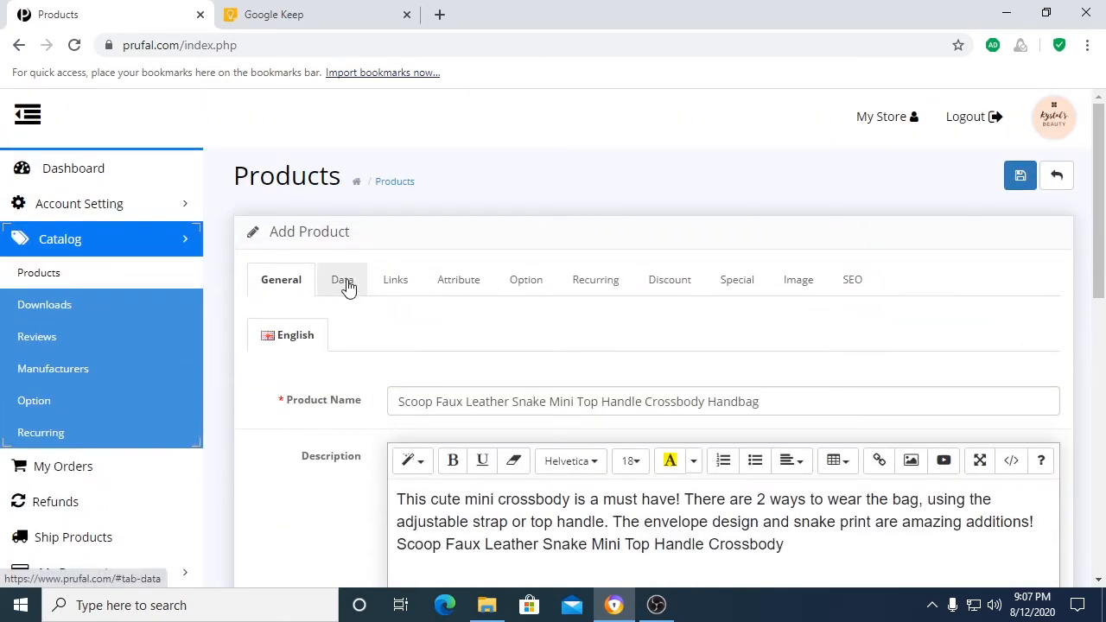
left_click(346, 283)
left_click(397, 345)
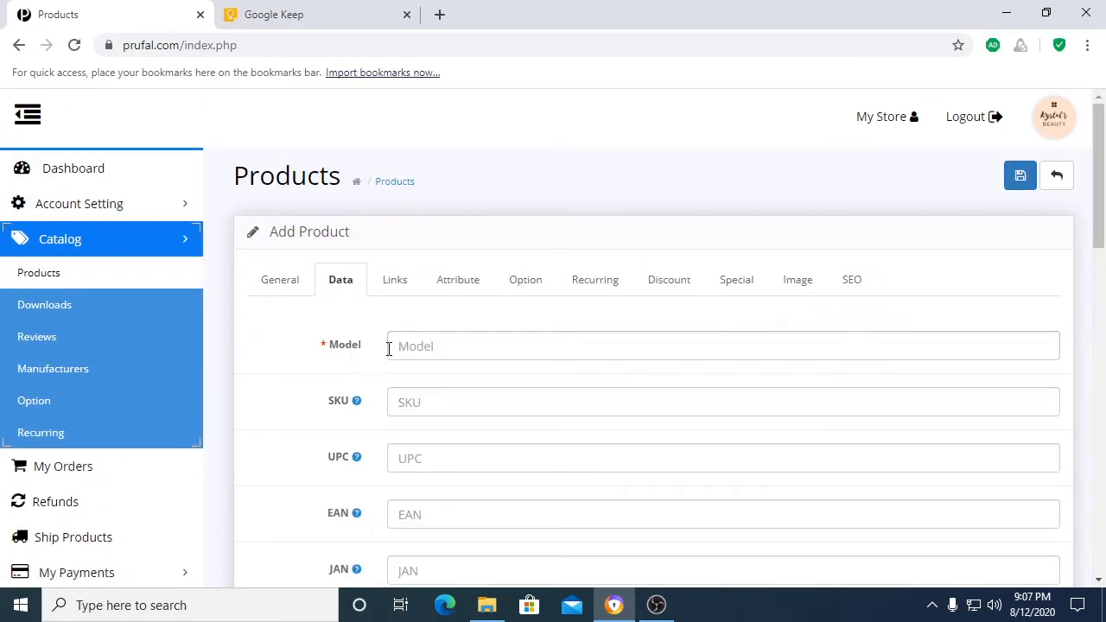
type("SFL-3425")
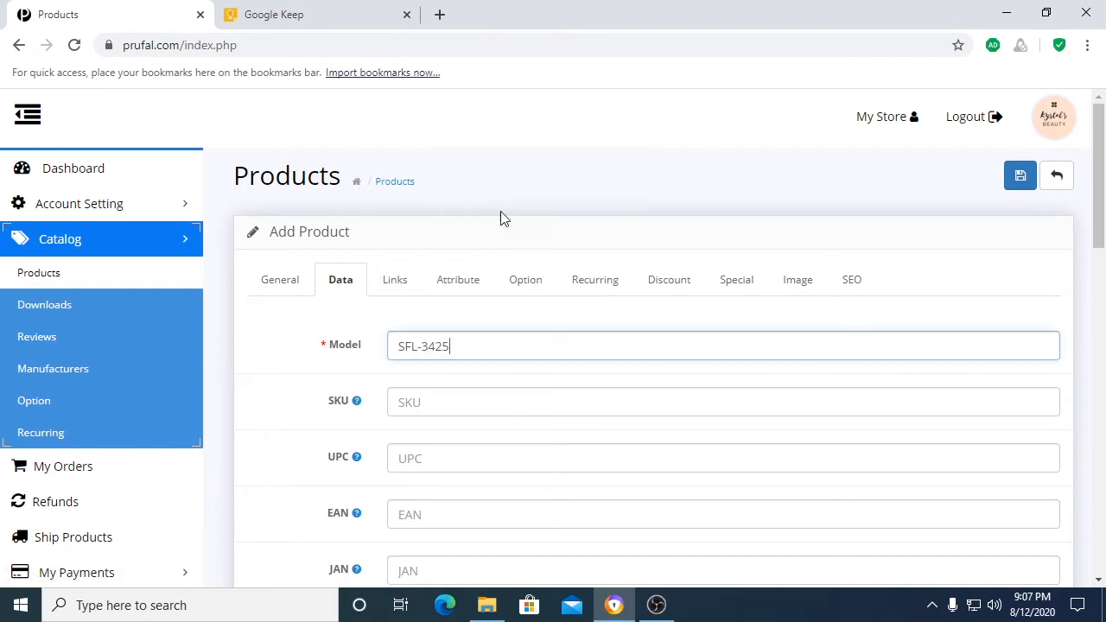
scroll(521, 371, "down", 2)
mouse_move(354, 233)
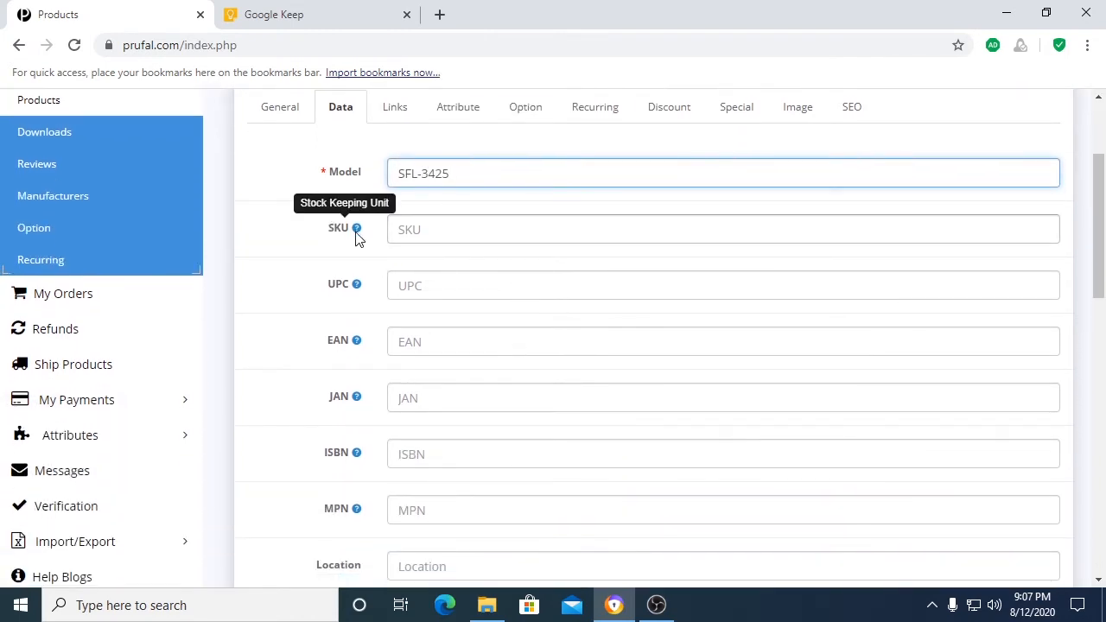
right_click(408, 226)
left_click(449, 352)
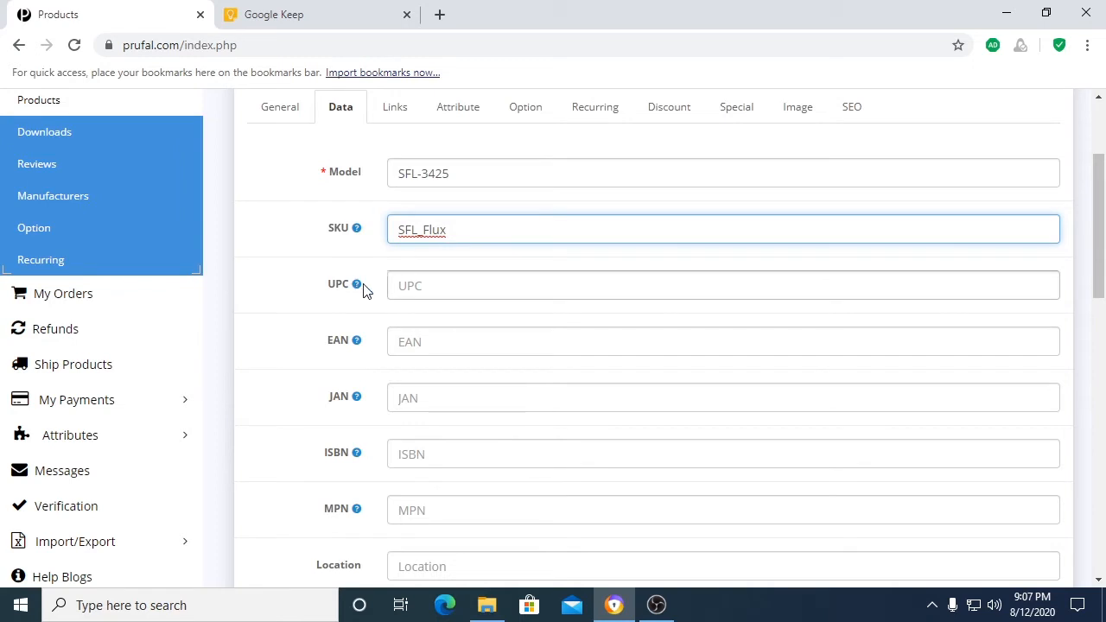
mouse_move(353, 290)
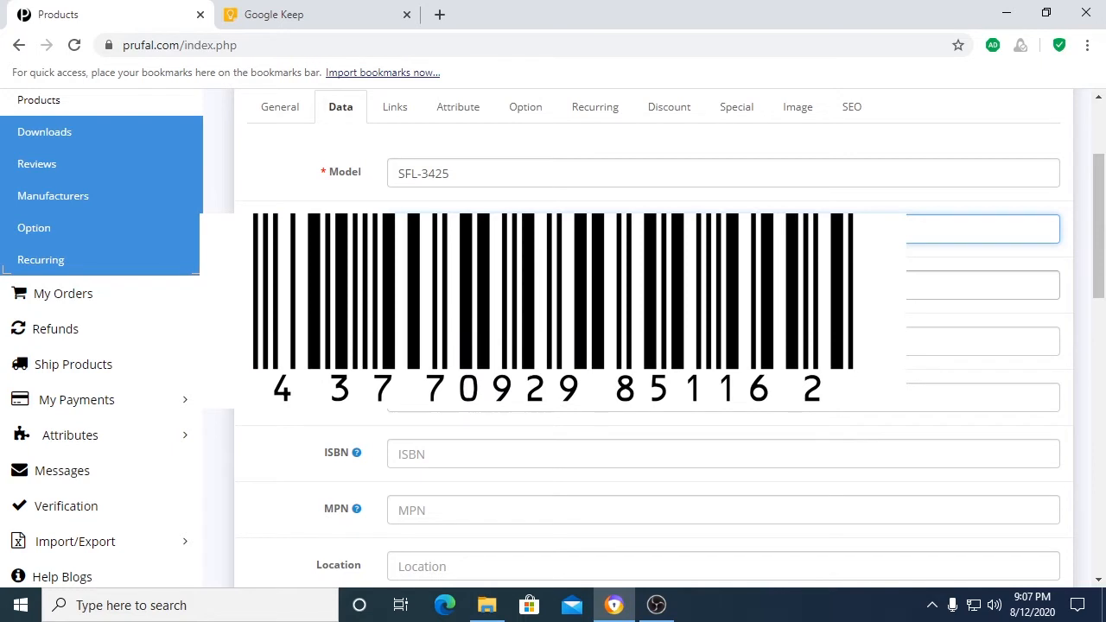
right_click(445, 288)
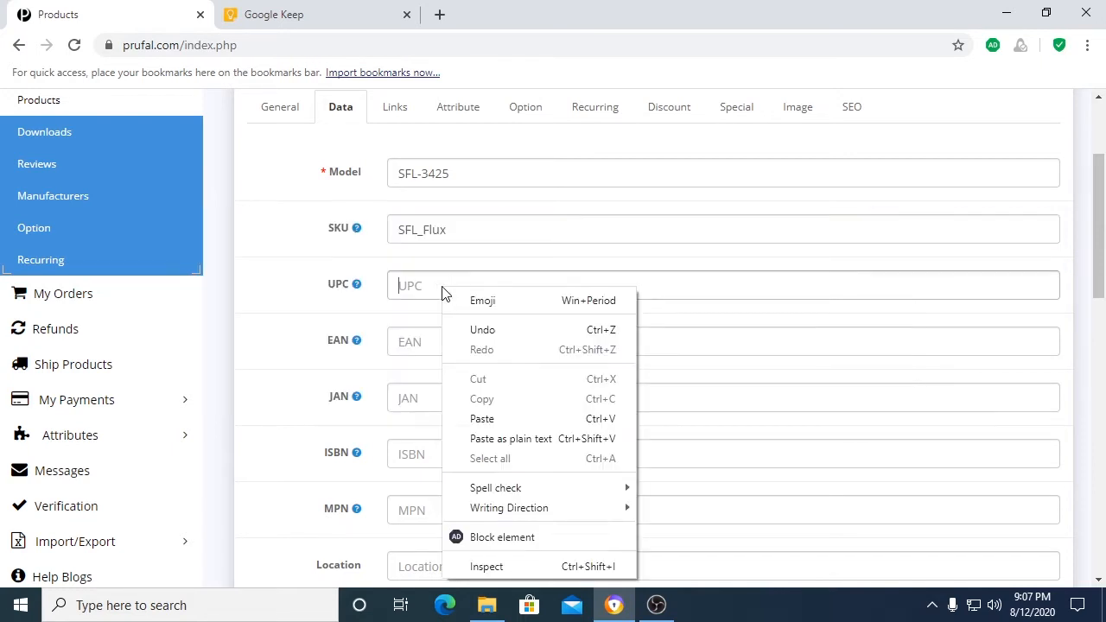
left_click(503, 418)
Step: Enter "Kingston Warehouse" as the product's Location, leaving EAN, JAN, ISBN and MPN blank
scroll(425, 388, "down", 1)
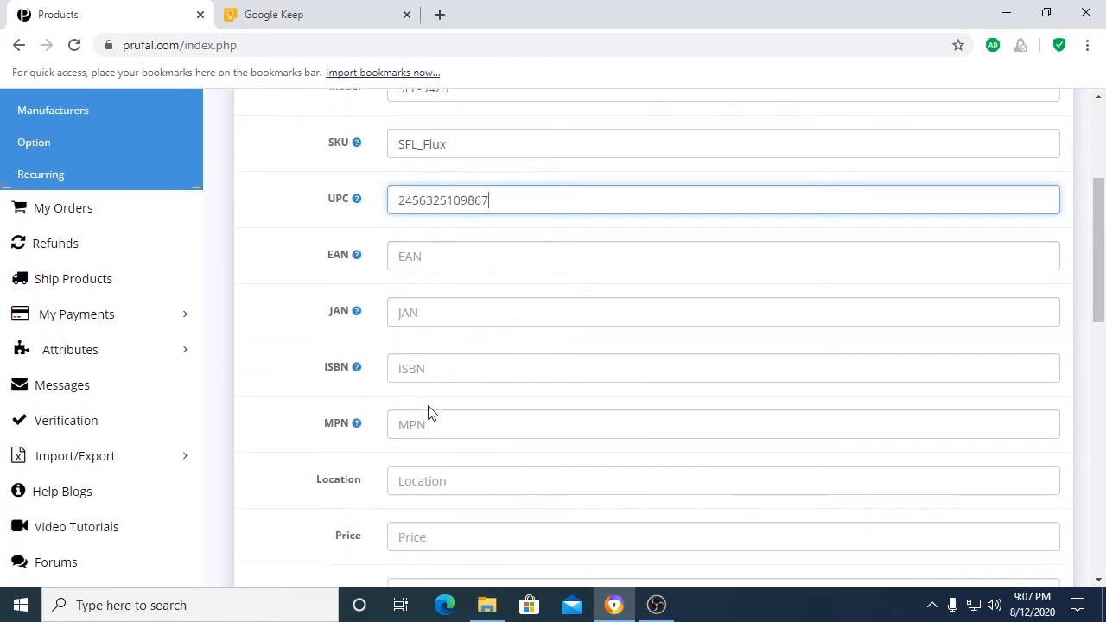
scroll(432, 457, "down", 1)
left_click_drag(321, 398, 353, 397)
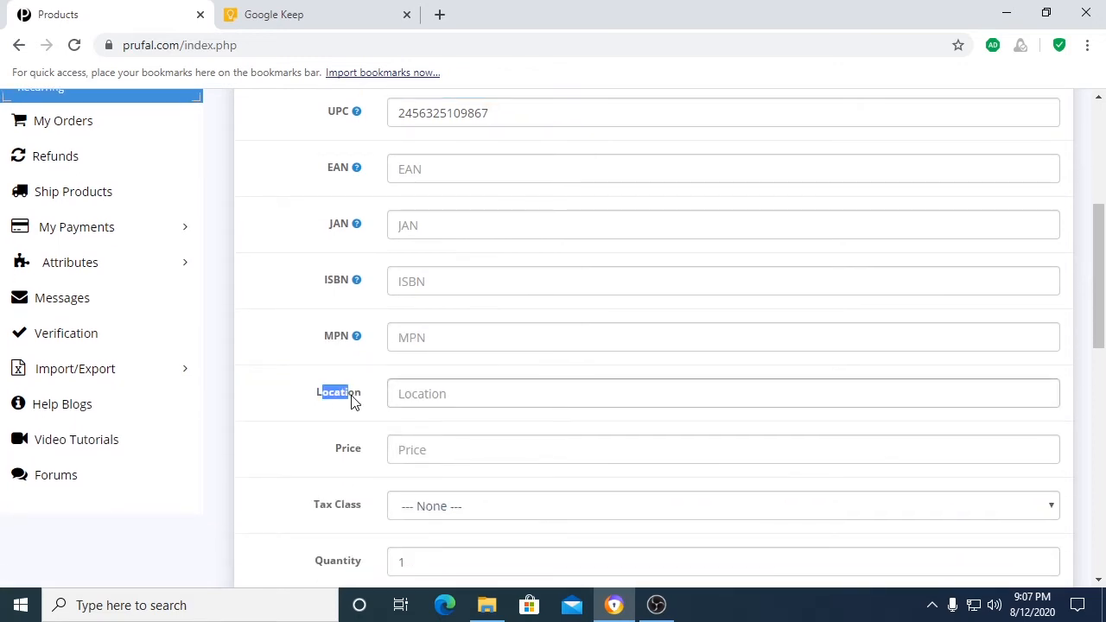
left_click(409, 391)
type("Kingston Warehouse")
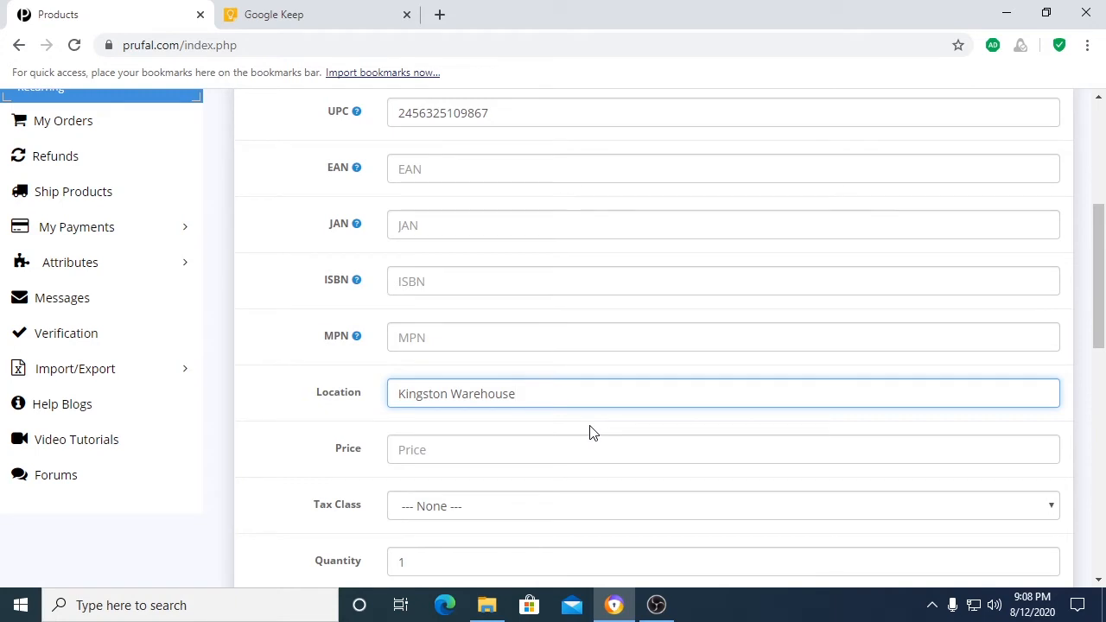
Step: Set the product's Price to 3500.50
scroll(587, 403, "down", 1)
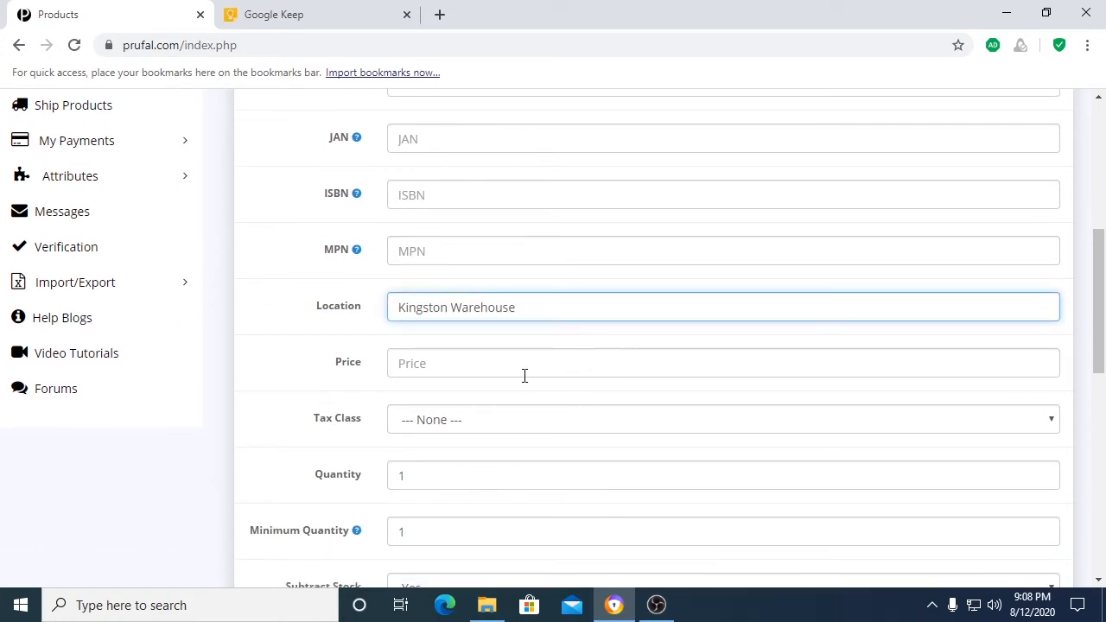
left_click(412, 366)
type("35")
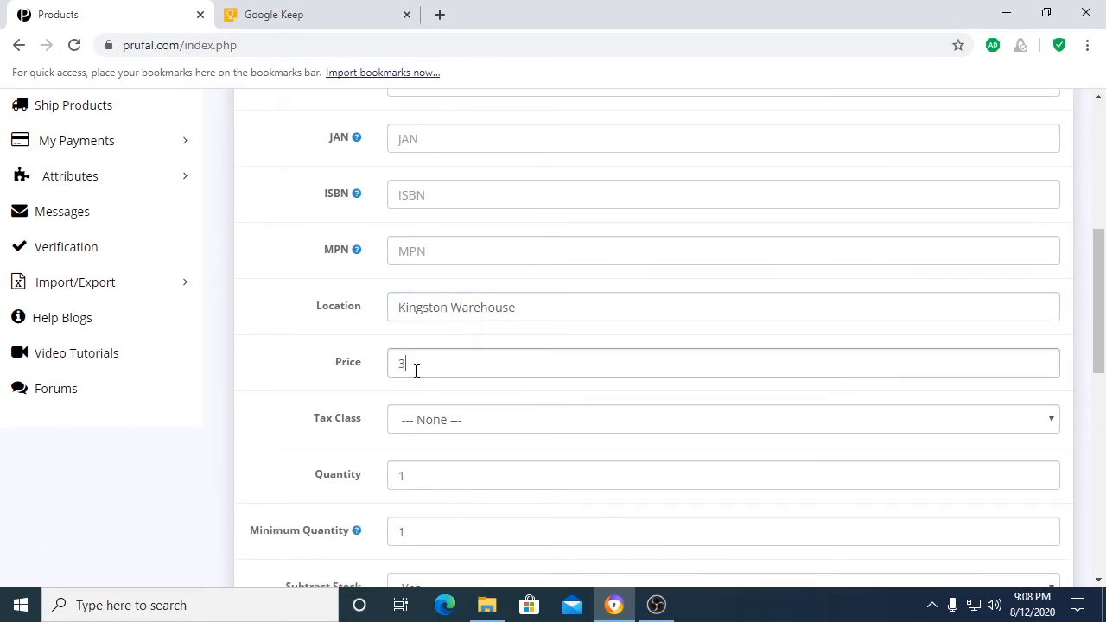
type("00.50")
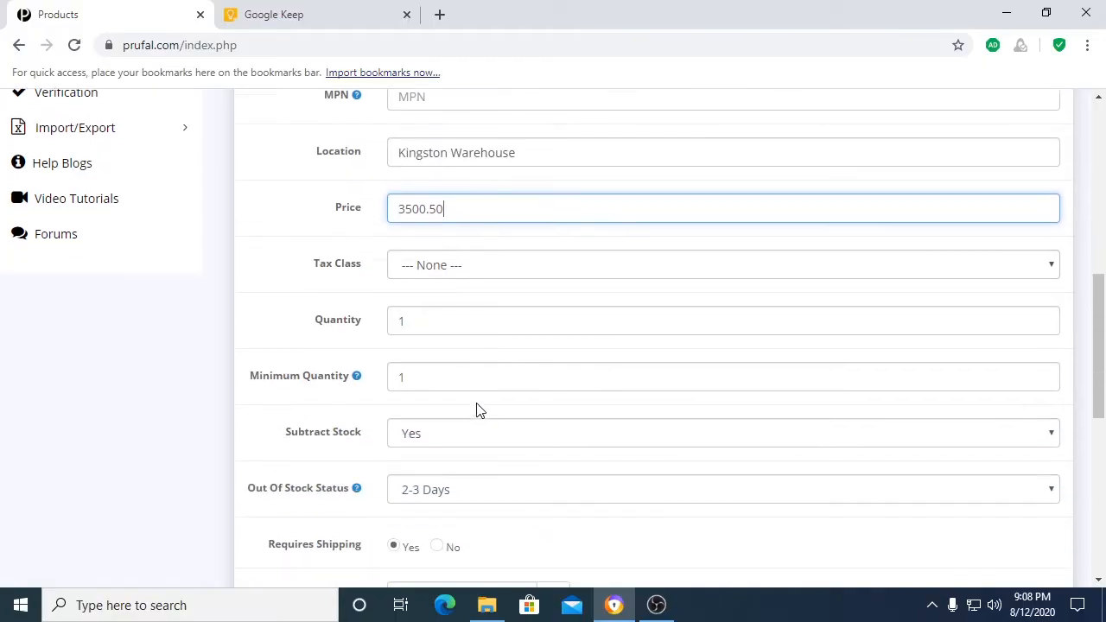
Step: Set the product's Quantity to 24 and view the help note for Minimum Quantity
scroll(475, 409, "down", 1)
left_click(415, 305)
double_click(400, 303)
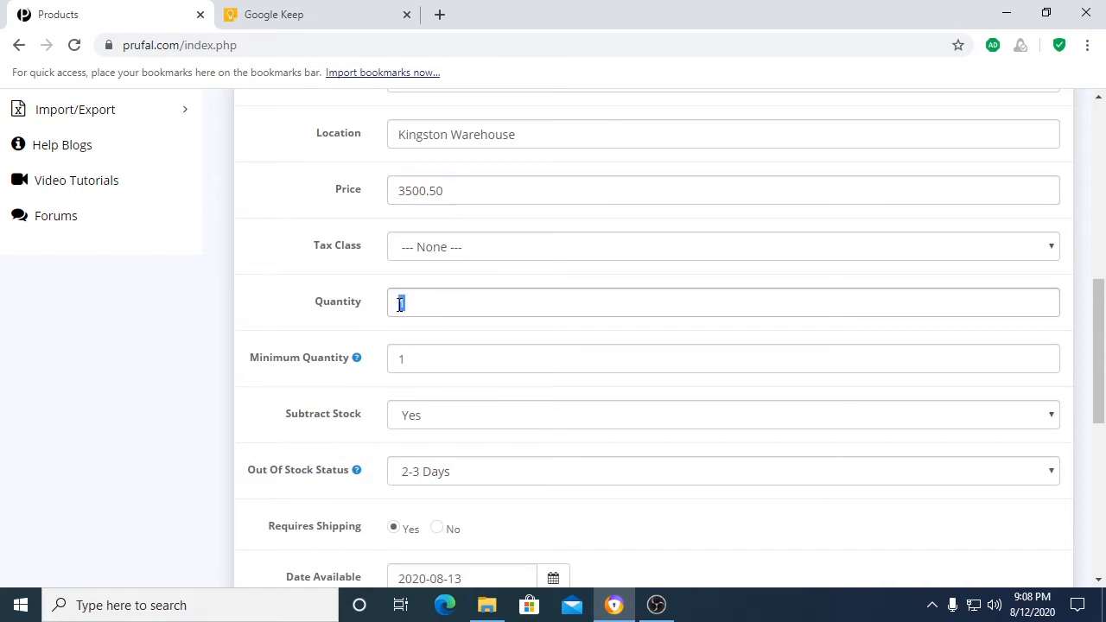
type("24")
scroll(381, 304, "down", 1)
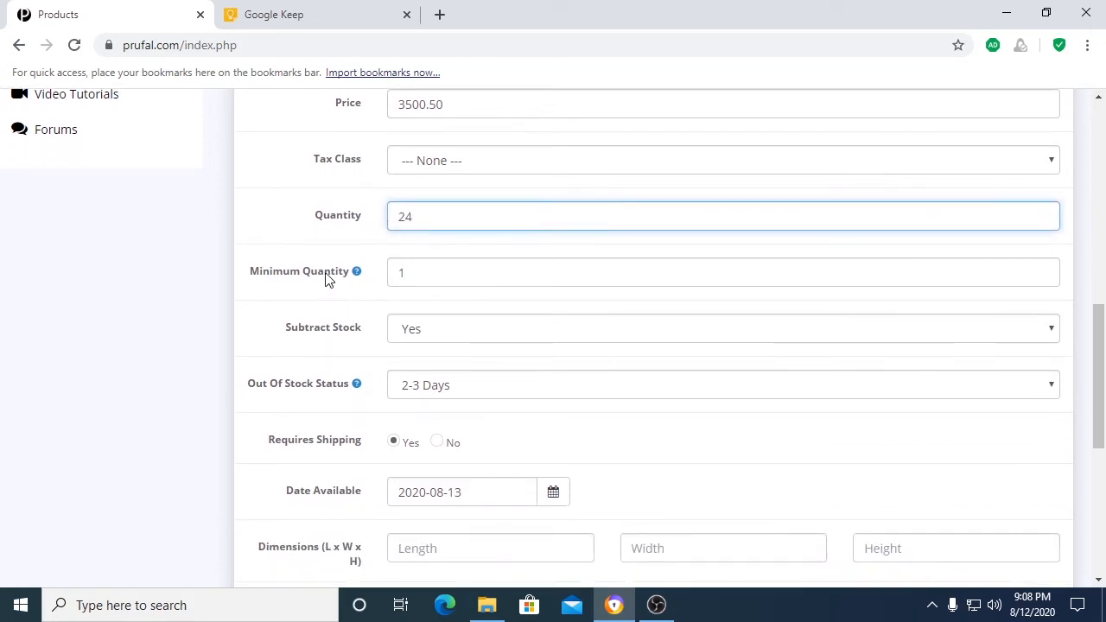
mouse_move(357, 272)
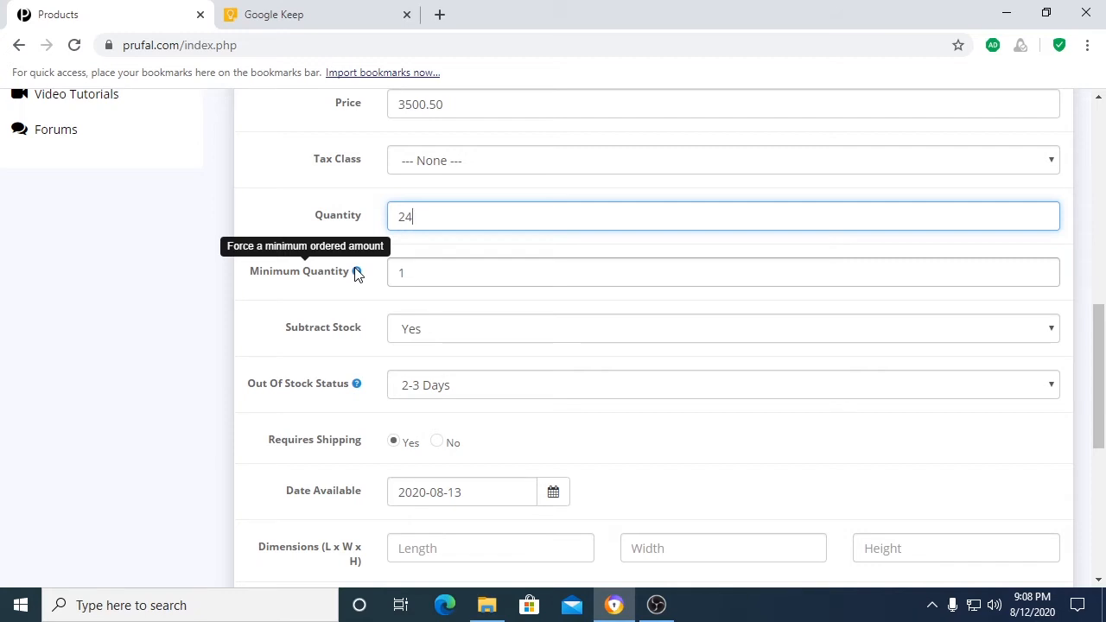
Step: Try 4 as the product's Minimum Quantity and set it back to 1
left_click_drag(427, 281, 400, 272)
type("4")
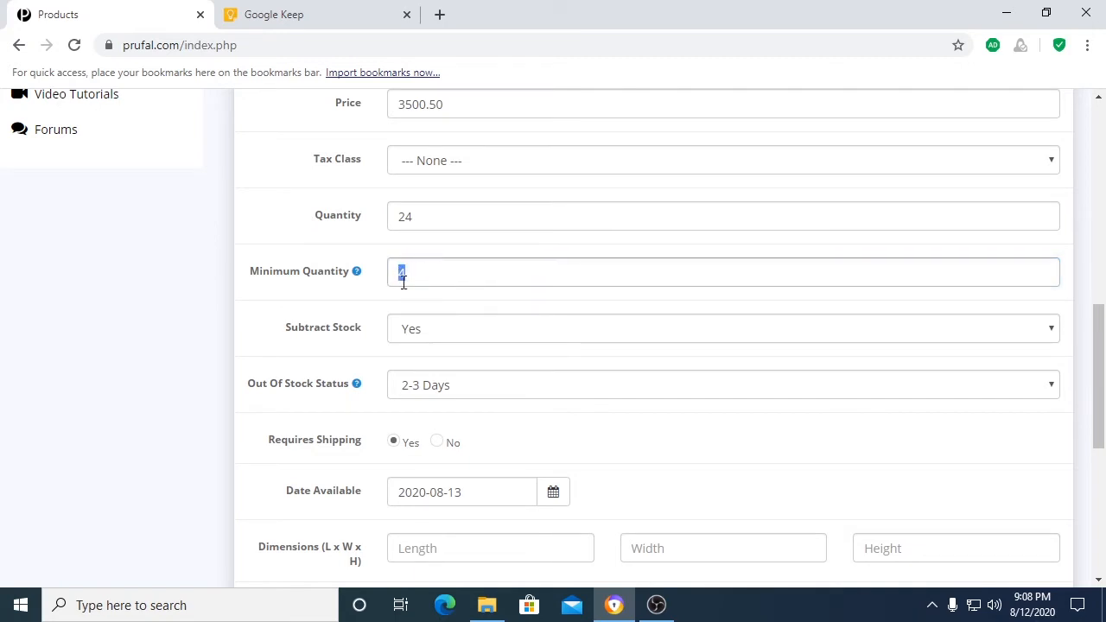
type("1")
left_click(382, 256)
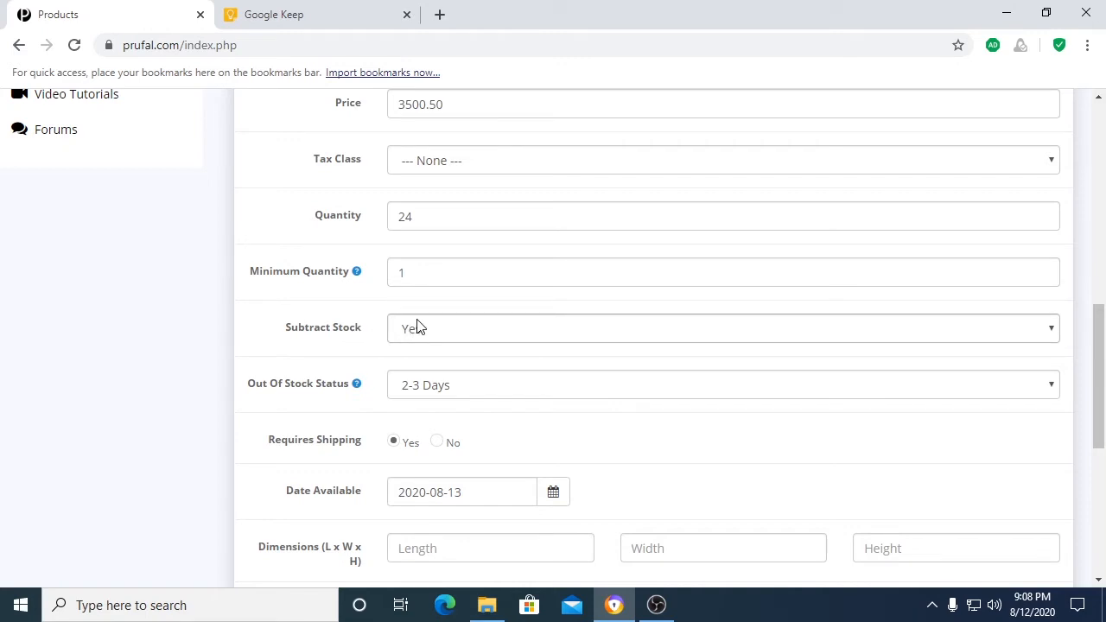
Step: Set the product's Out Of Stock Status to Out Of Stock
scroll(413, 325, "down", 2)
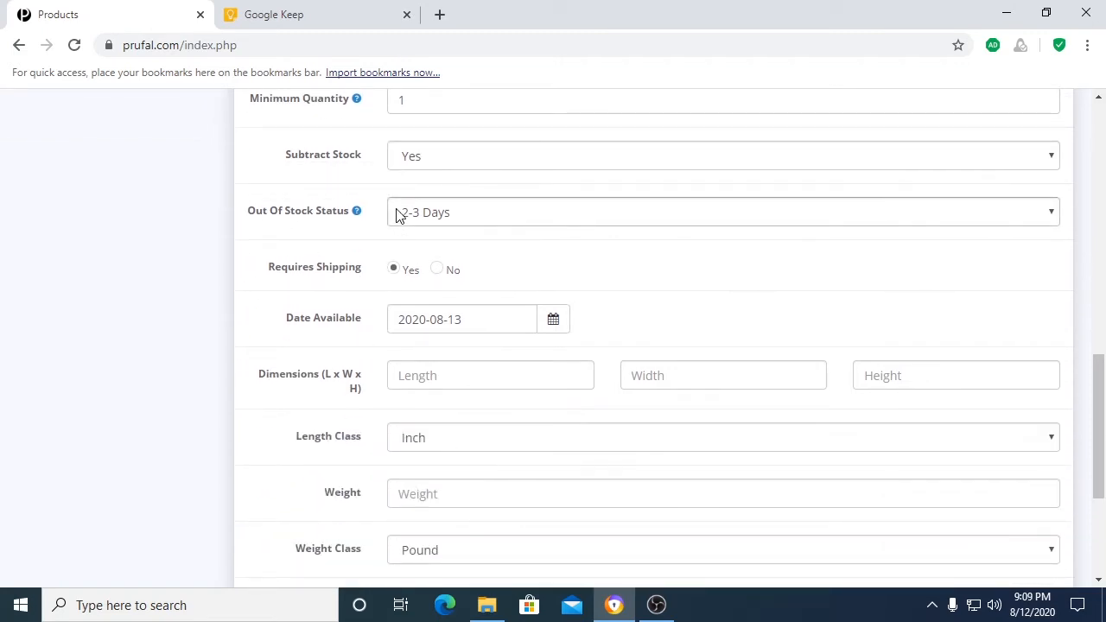
left_click(421, 215)
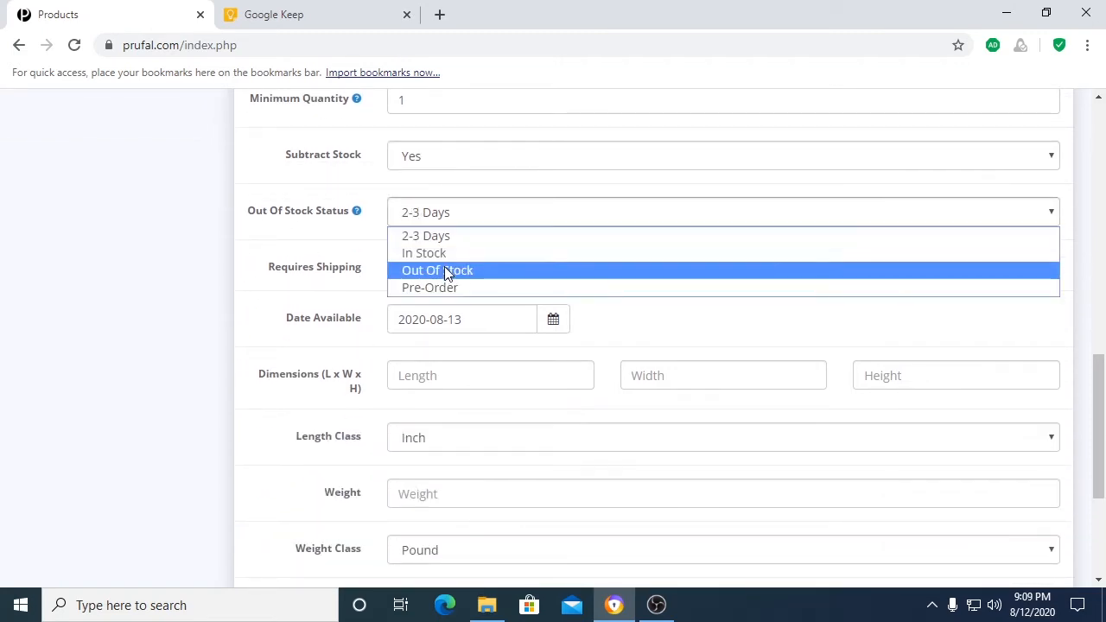
left_click(444, 270)
left_click(360, 223)
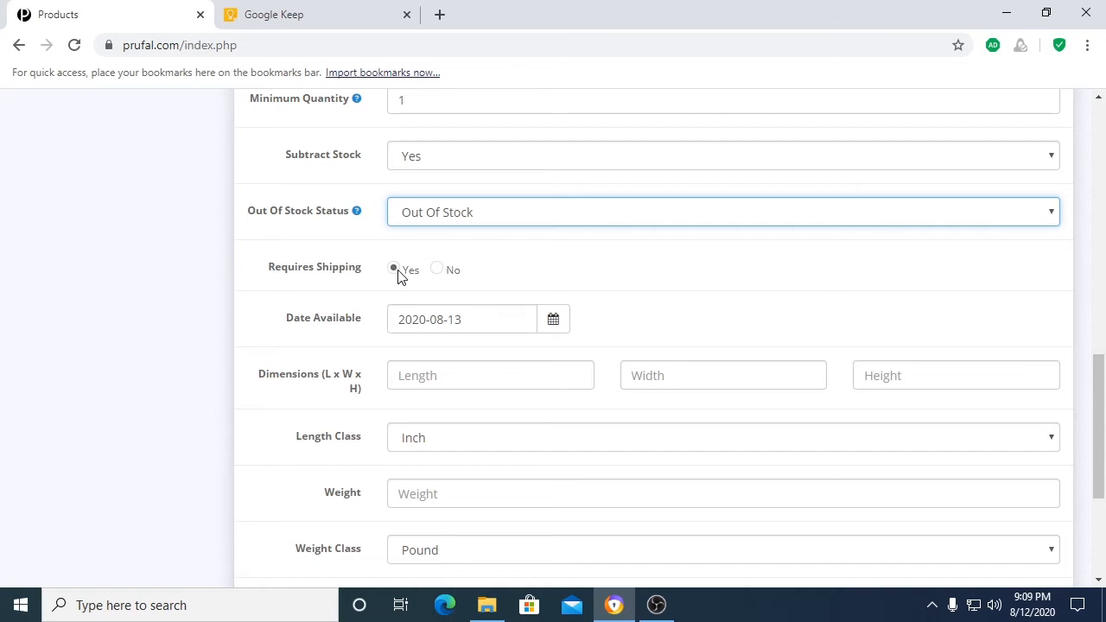
Step: Set the product's Date Available to 2020-08-12
scroll(398, 275, "down", 1)
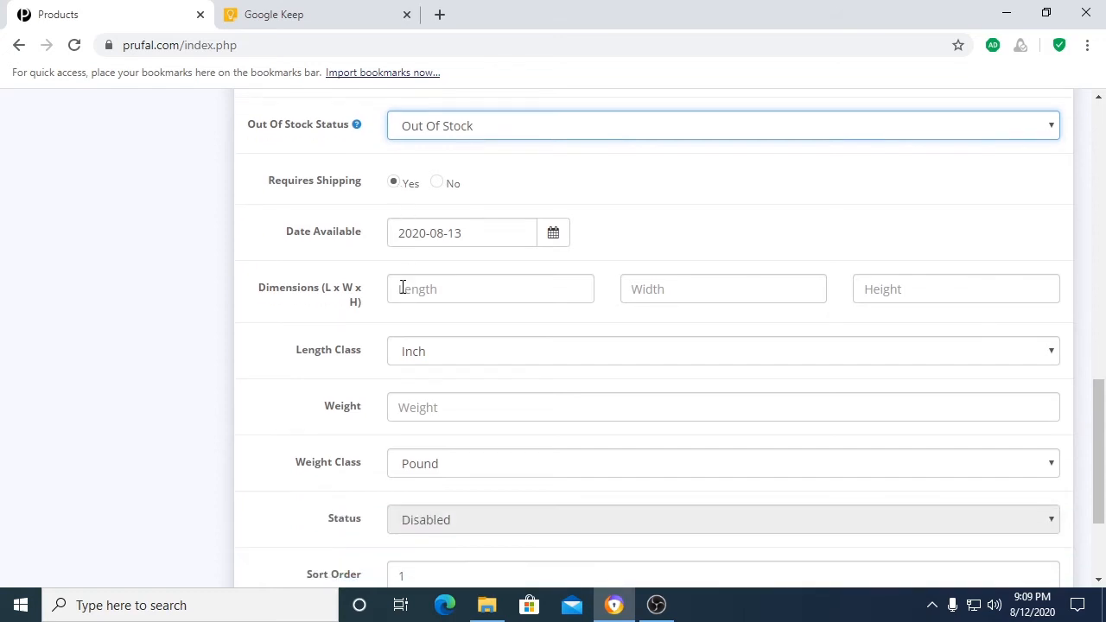
left_click(555, 236)
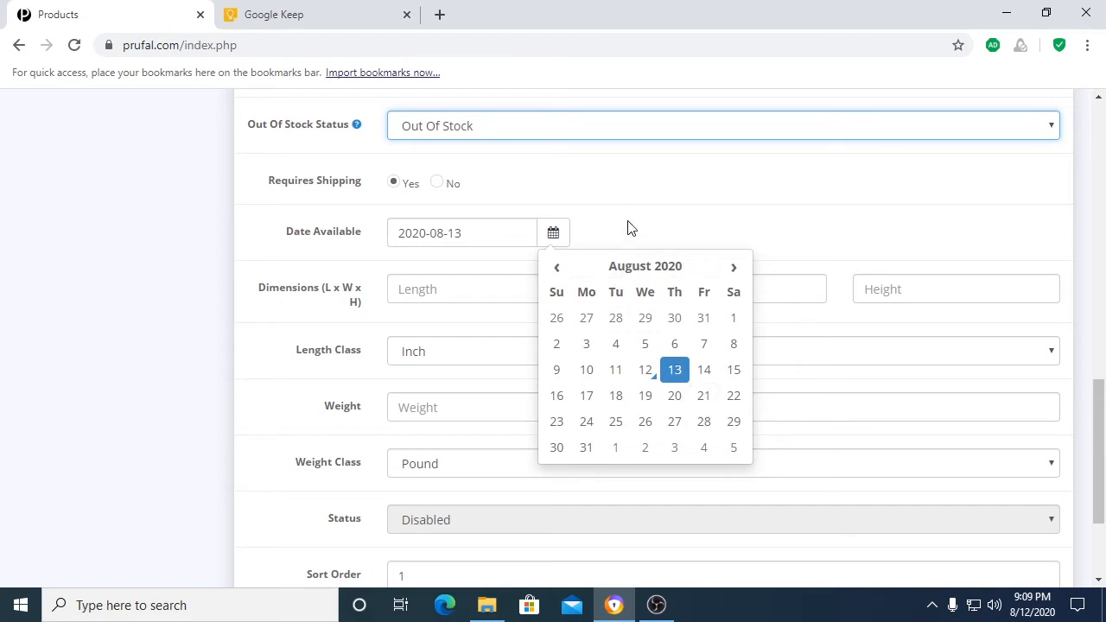
left_click(645, 370)
Step: Enter product dimensions of 8.5 length, 2.7 width and 5.5 height, keeping Inch as the Length Class
left_click(413, 298)
type("8.5")
key("Tab")
type("2.7")
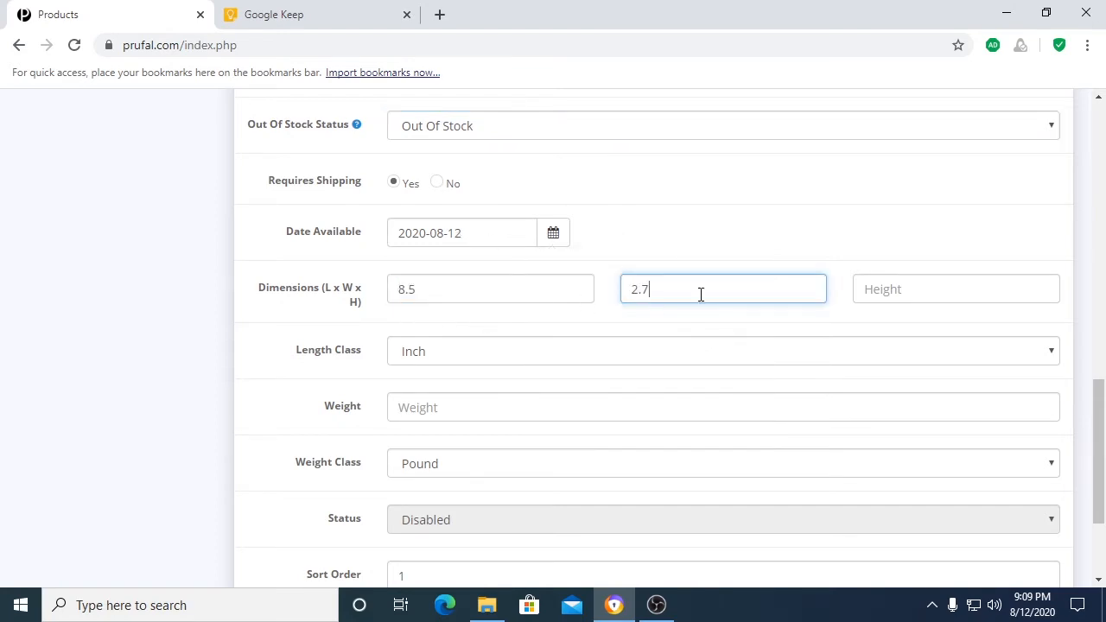
left_click(890, 290)
type("5.5")
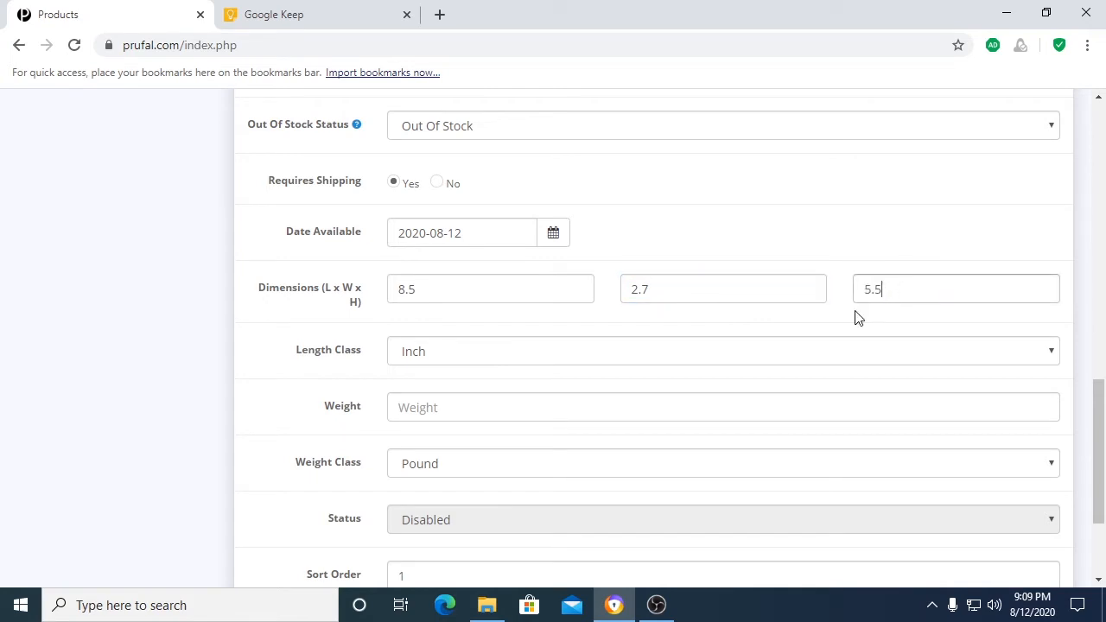
left_click(461, 352)
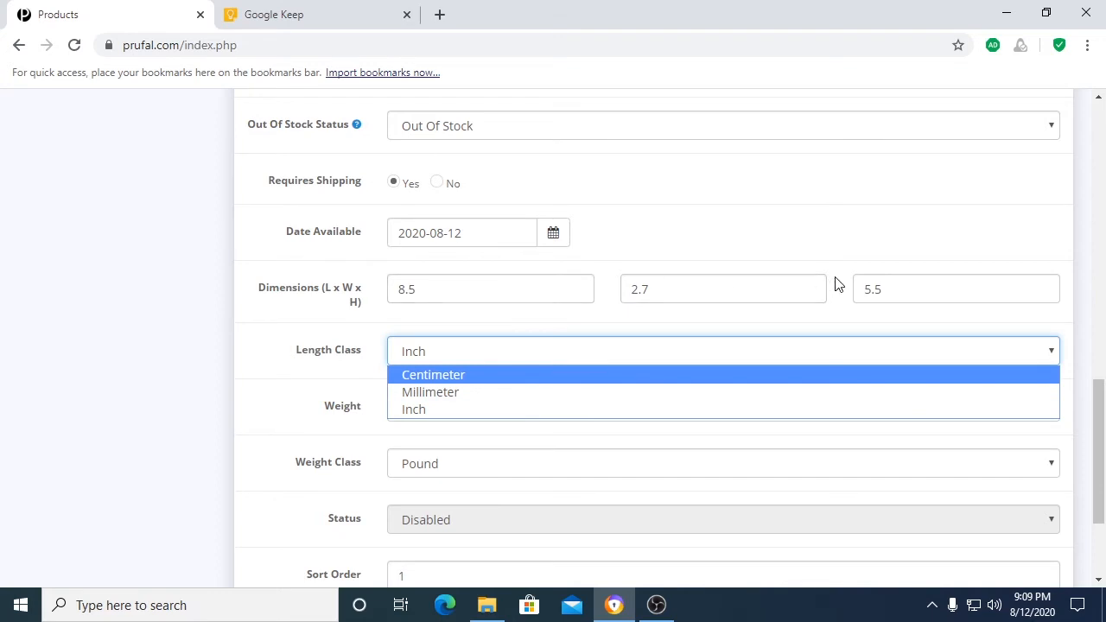
left_click(336, 322)
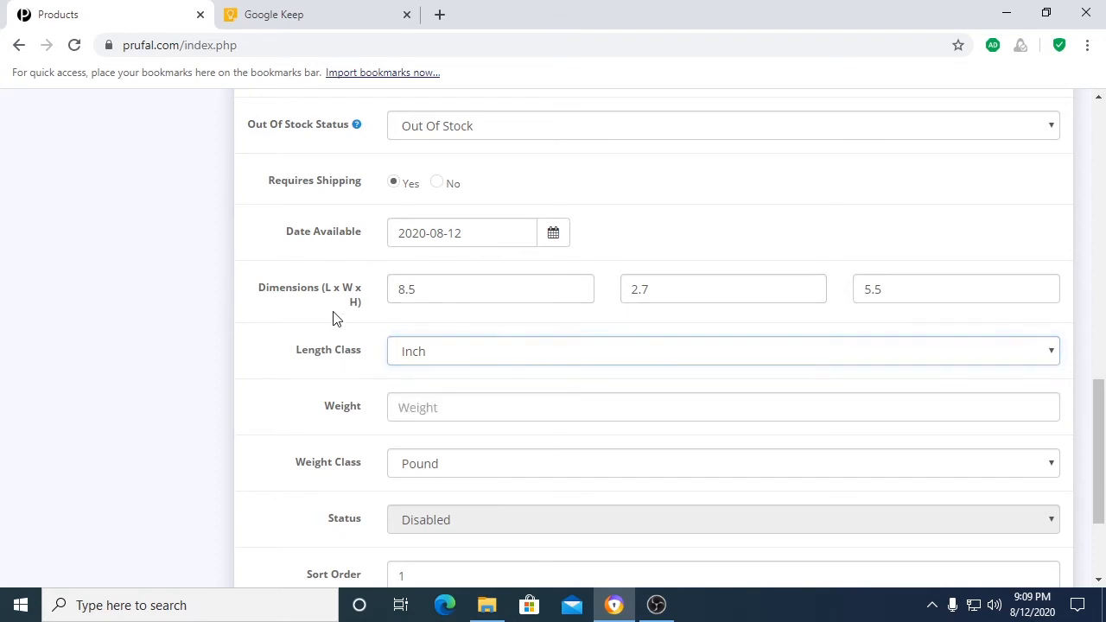
Step: Set the product's Weight to 2 with Pound as the Weight Class
left_click(435, 410)
type("2")
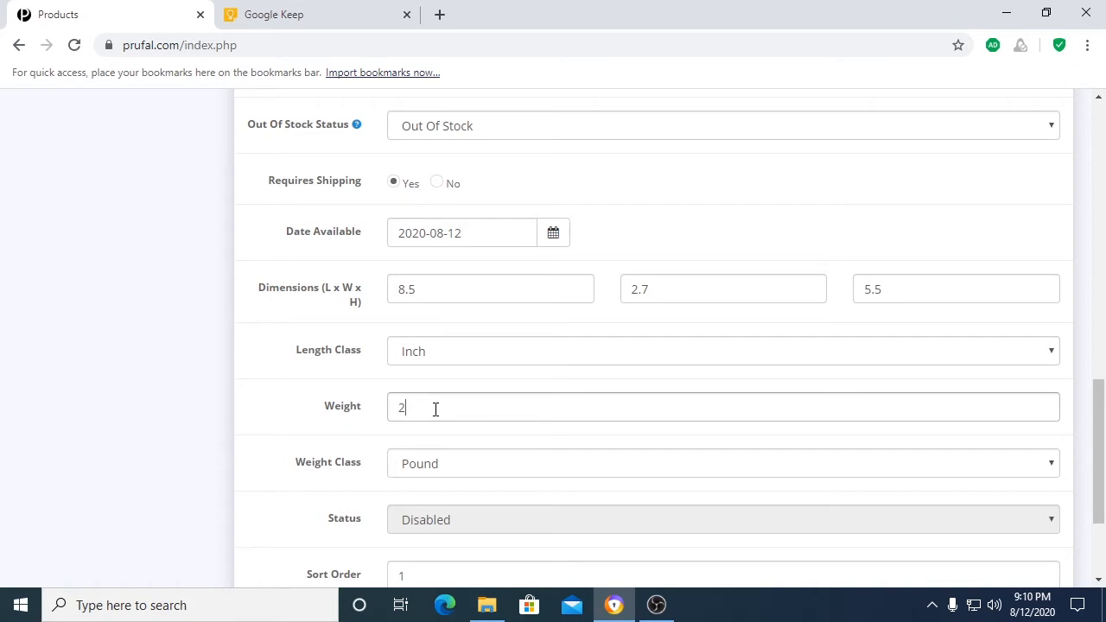
key("BackSpace")
left_click(413, 467)
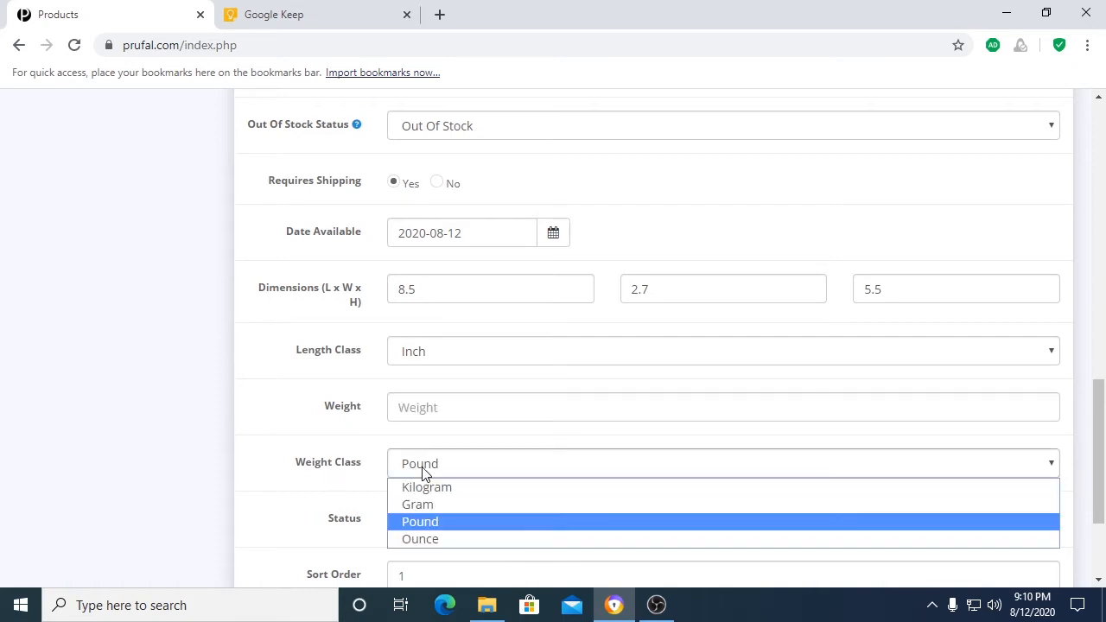
left_click(424, 523)
left_click(435, 410)
type("2")
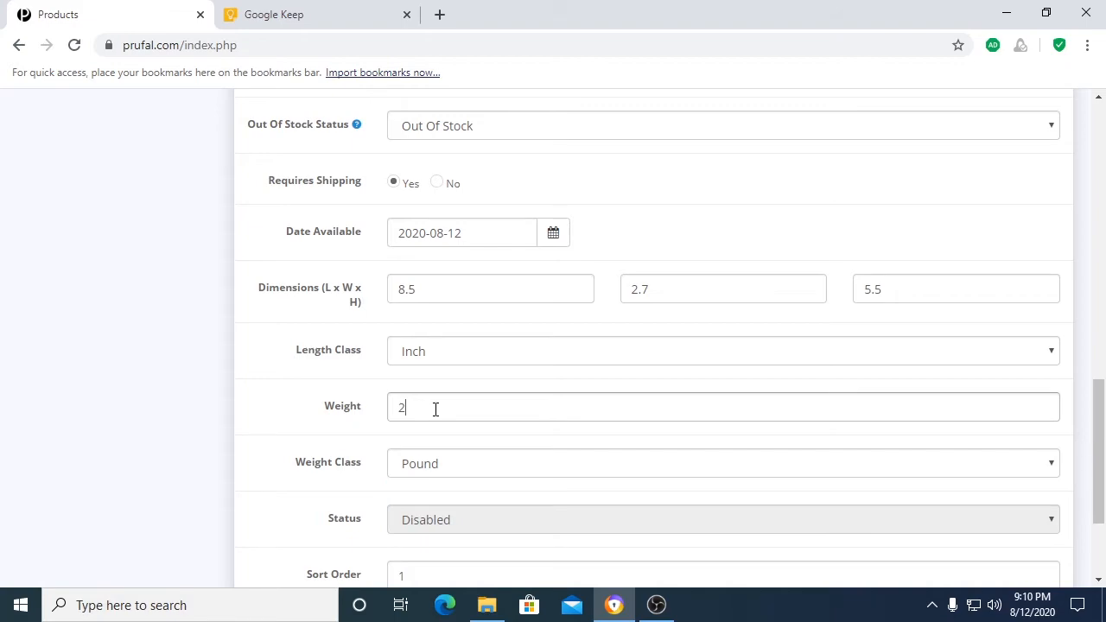
Step: Assign Scoop as the product's Manufacturer in its link settings
scroll(435, 410, "up", 12)
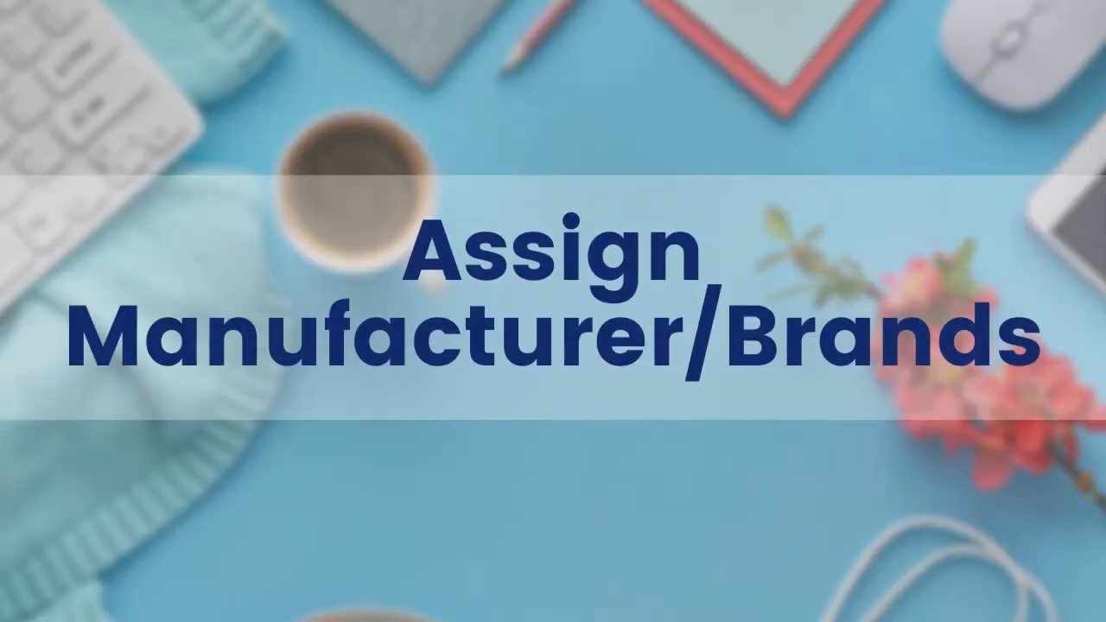
left_click(394, 279)
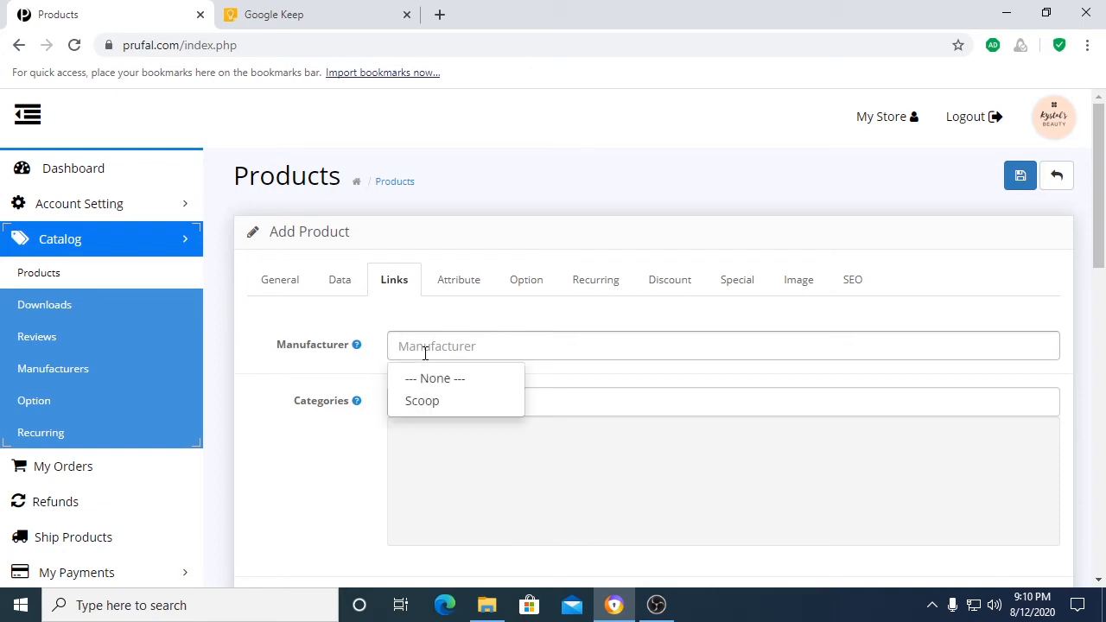
type("scoo")
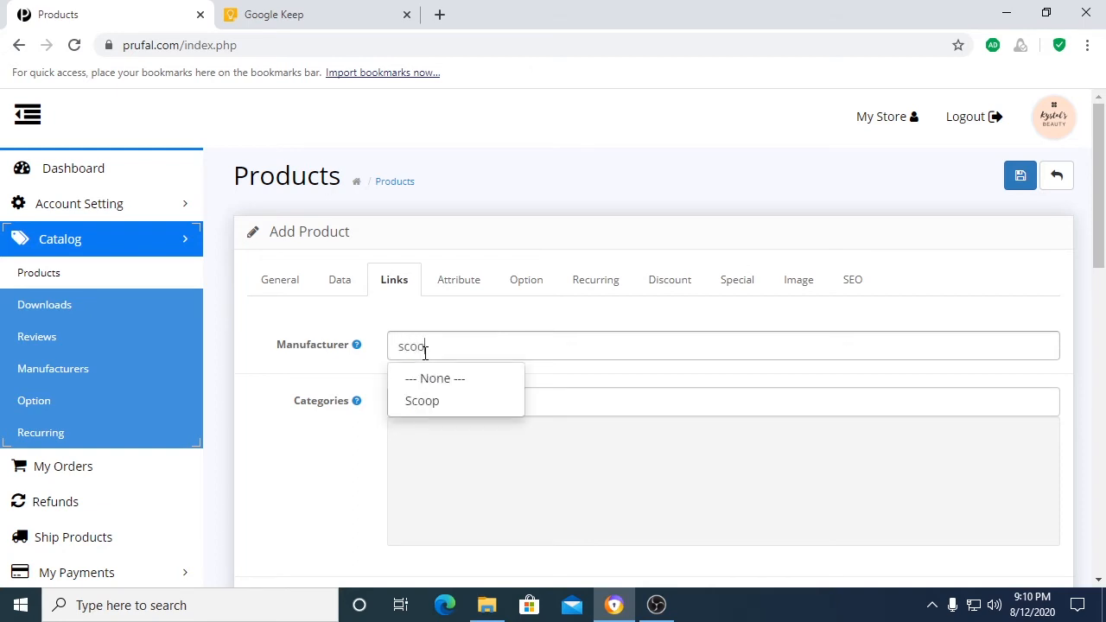
left_click(427, 403)
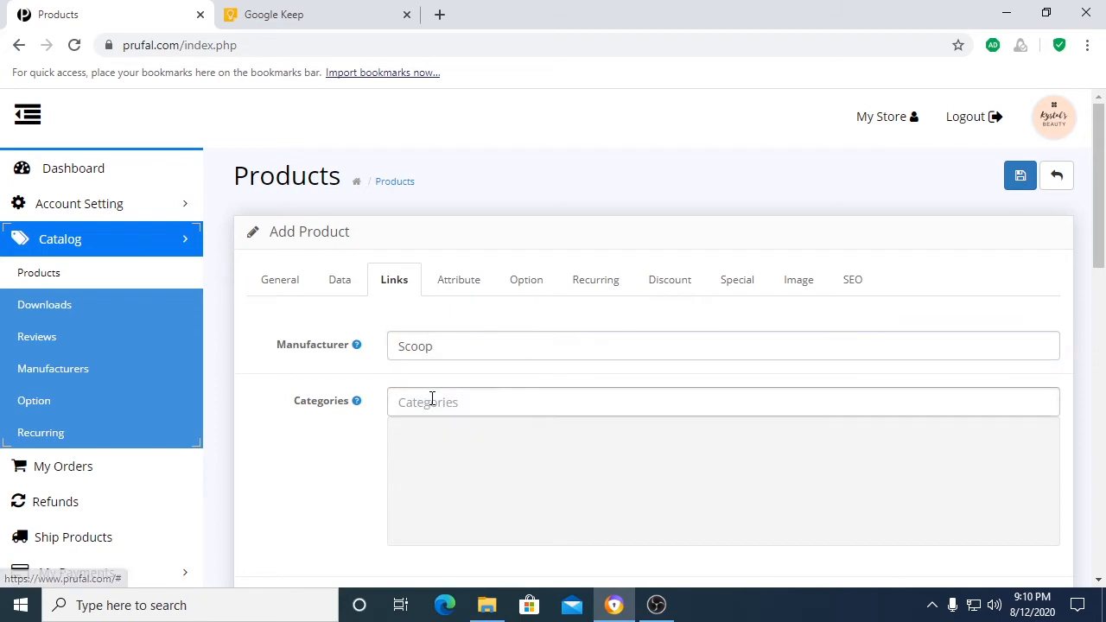
Step: Add the Fashion > Bags > Handbags category to the product
scroll(498, 409, "down", 1)
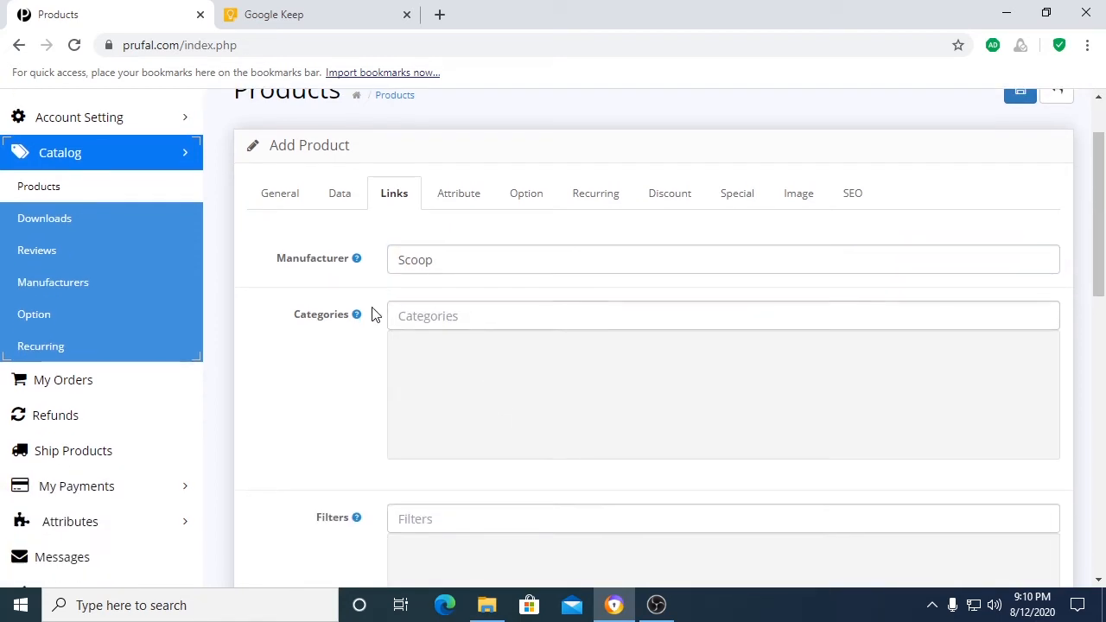
left_click(424, 316)
type("hand")
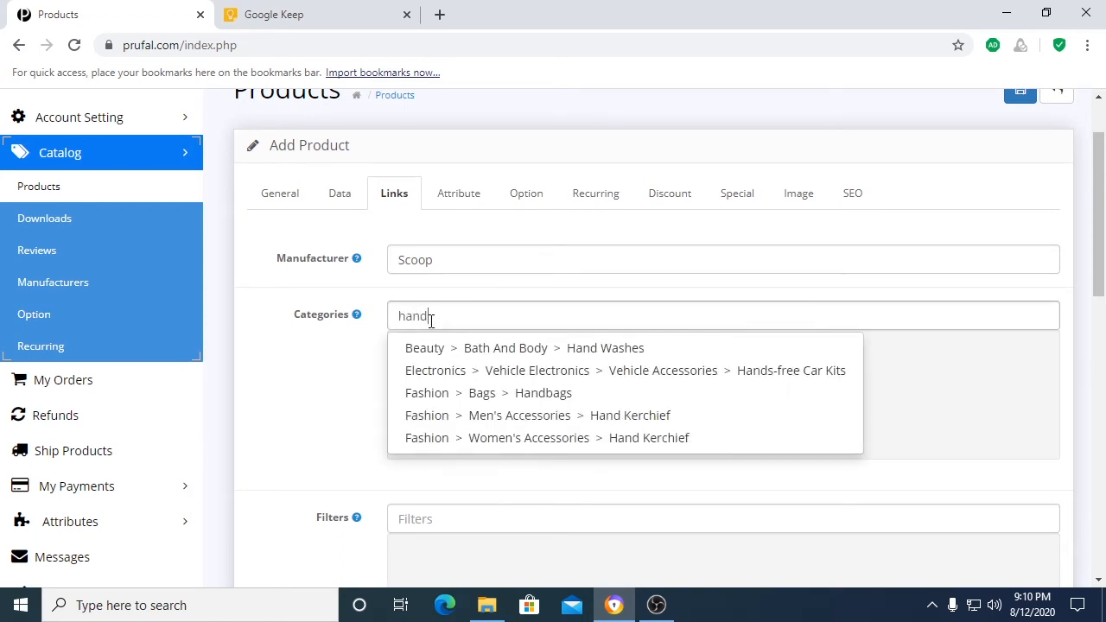
left_click(536, 394)
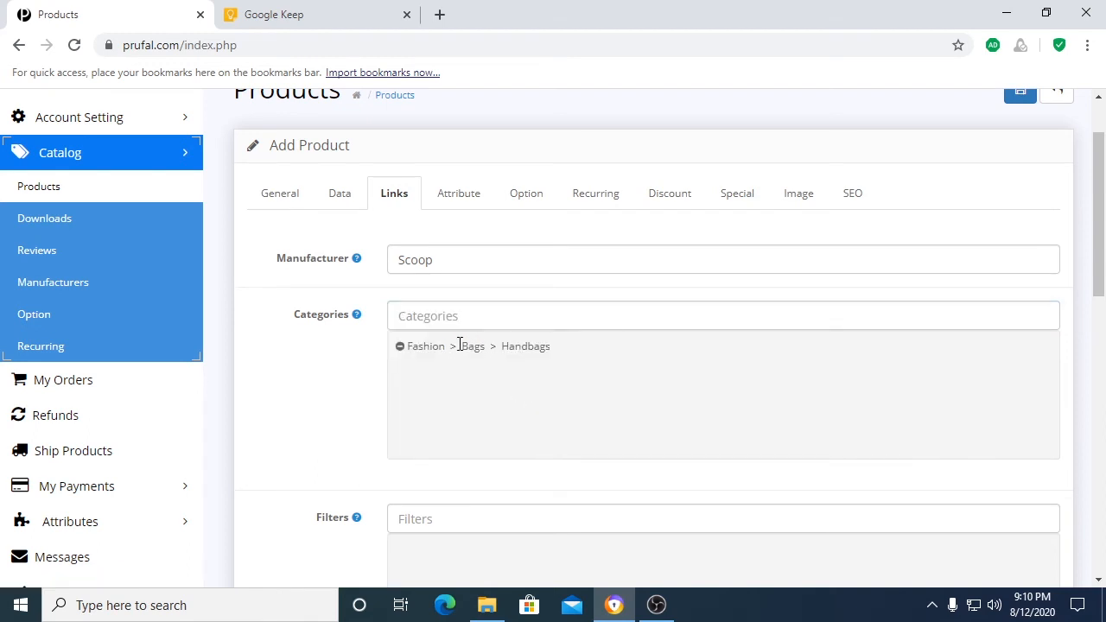
left_click_drag(461, 345, 485, 345)
left_click_drag(412, 346, 448, 349)
left_click(451, 361)
Step: Add the parent categories Fashion > Bags and Fashion to the product
left_click(431, 316)
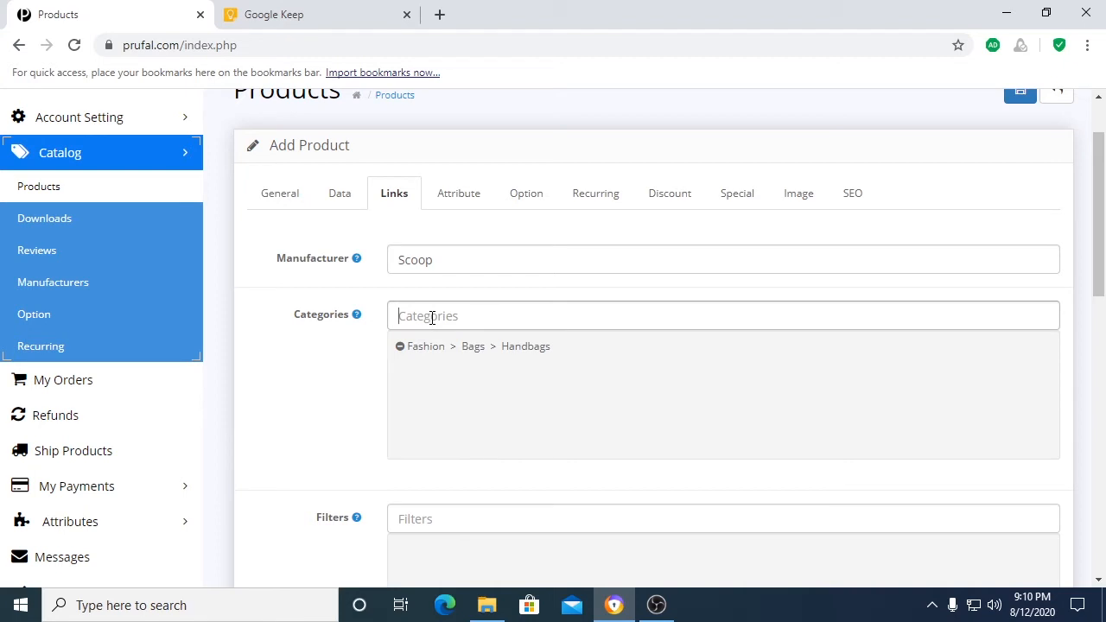
type("bag")
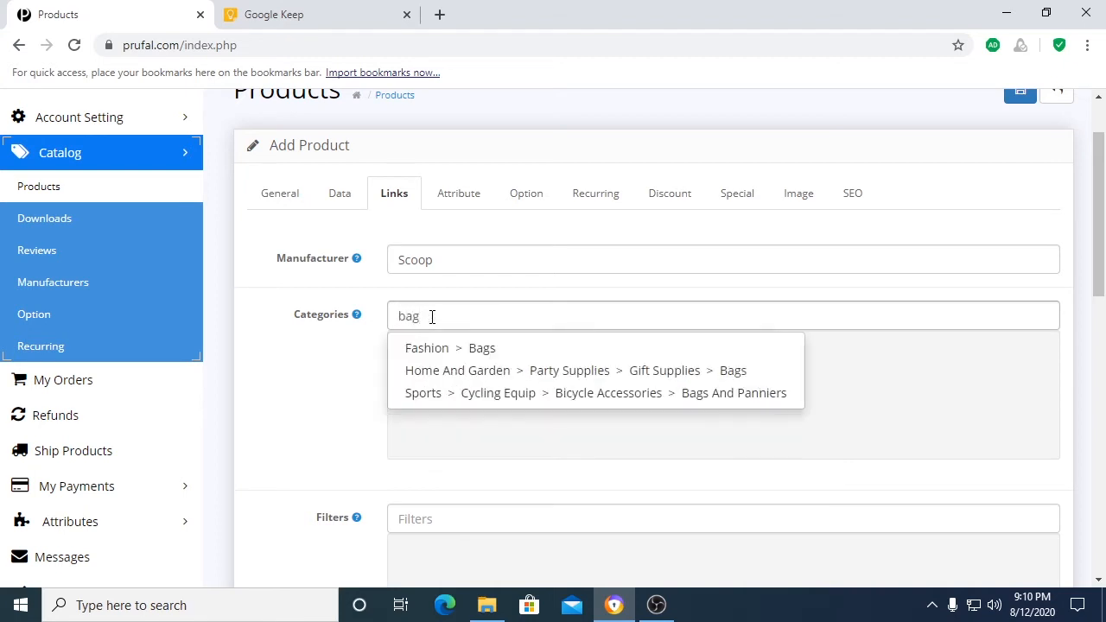
left_click(484, 349)
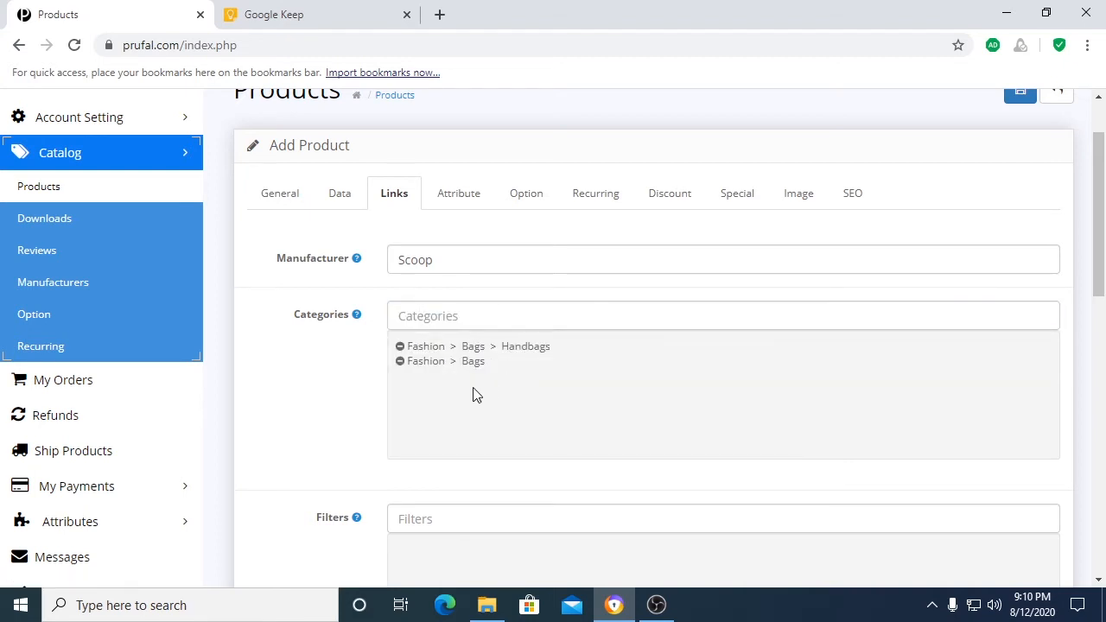
left_click(409, 315)
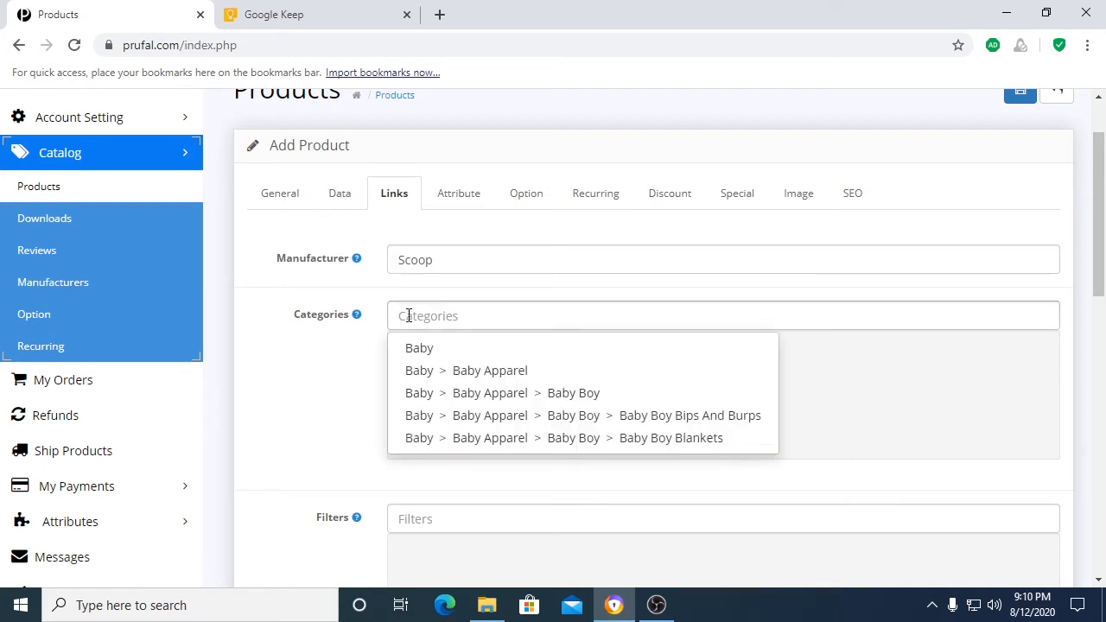
type("fash")
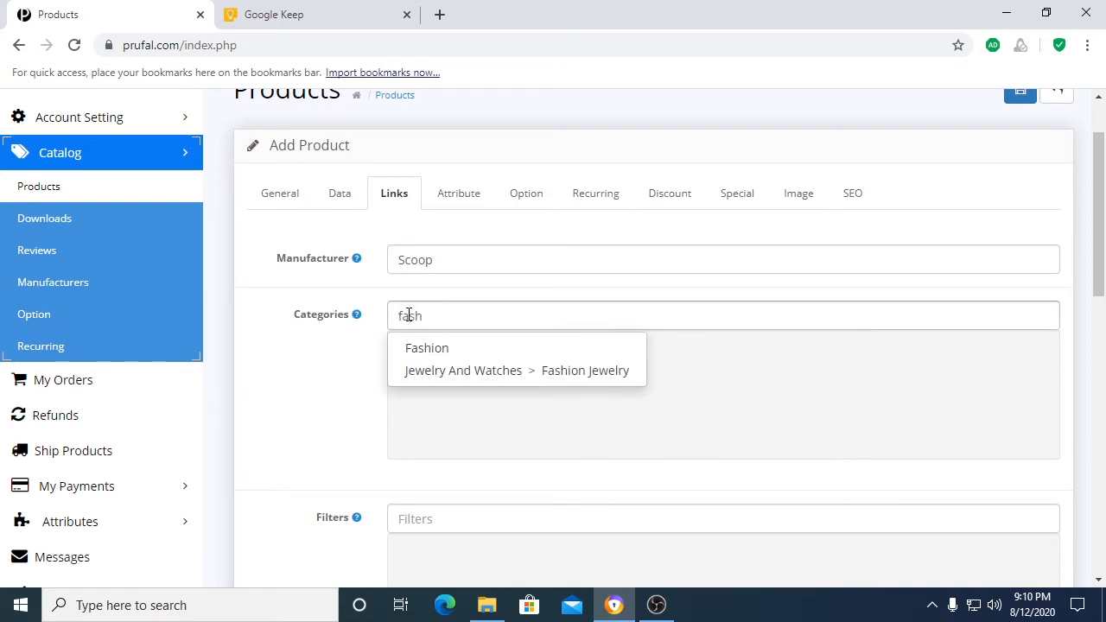
left_click(445, 349)
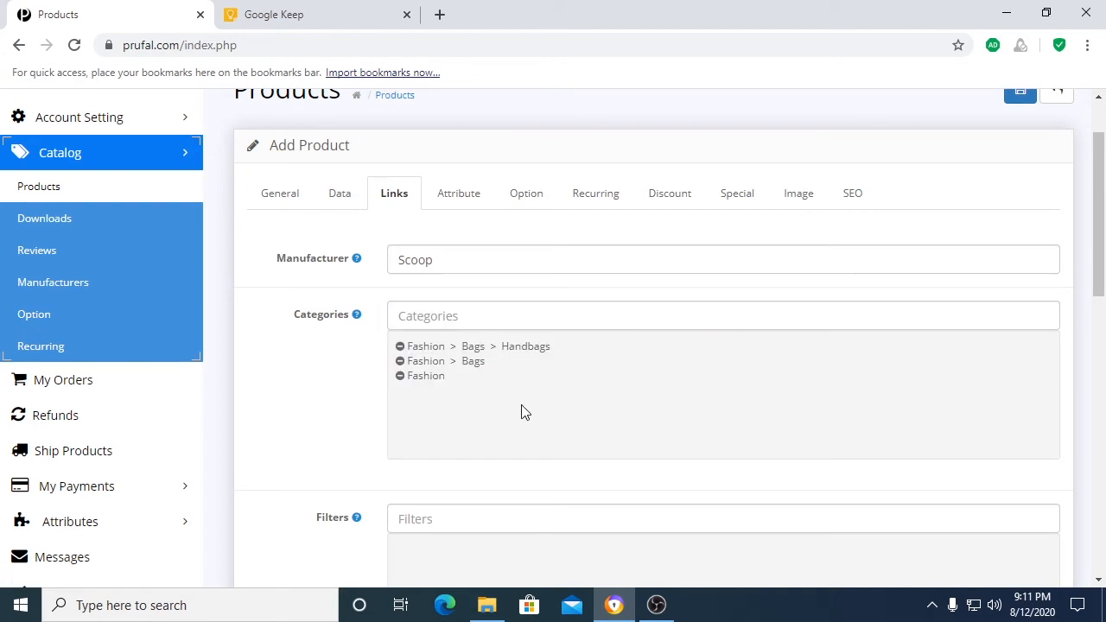
Step: Add a Material attribute to the product with the text "Faux Leather"
scroll(524, 412, "up", 1)
scroll(543, 496, "down", 3)
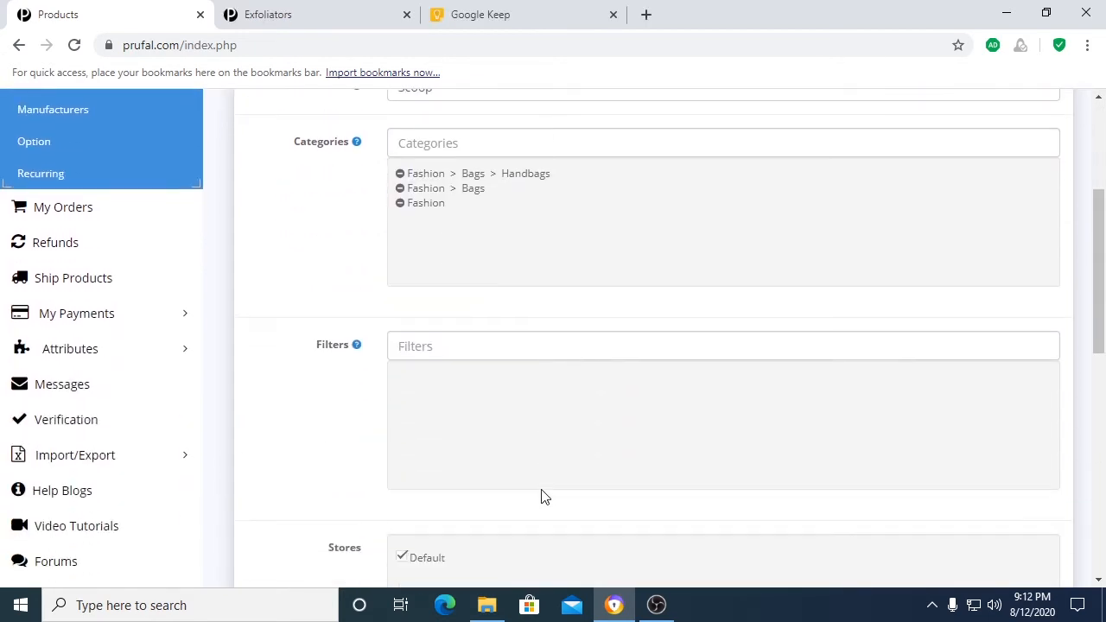
scroll(539, 493, "down", 1)
scroll(531, 487, "up", 4)
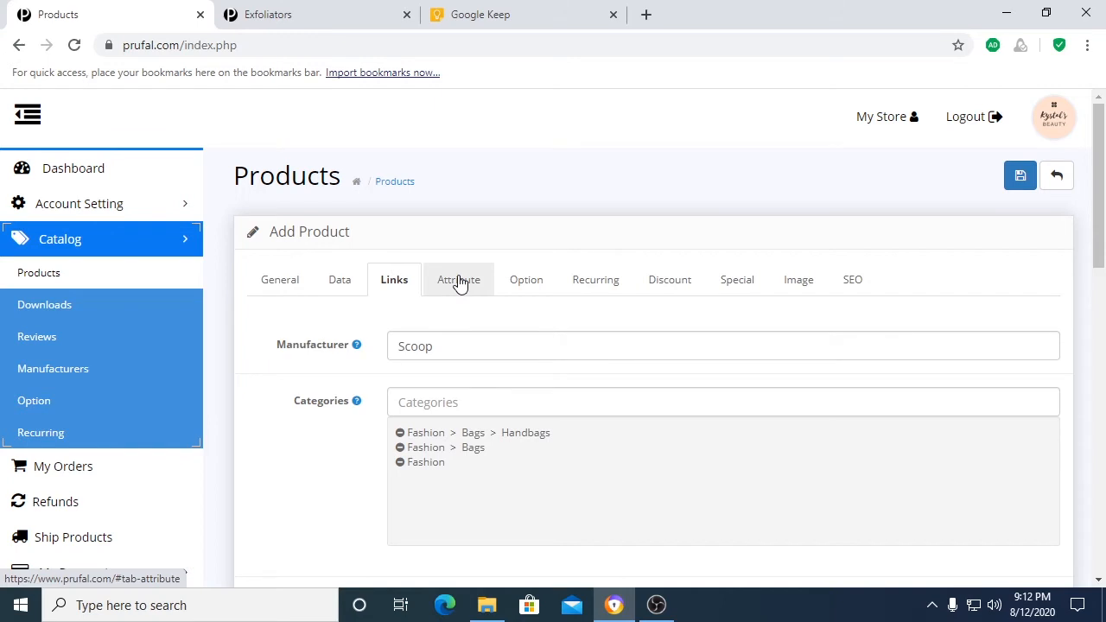
left_click(459, 280)
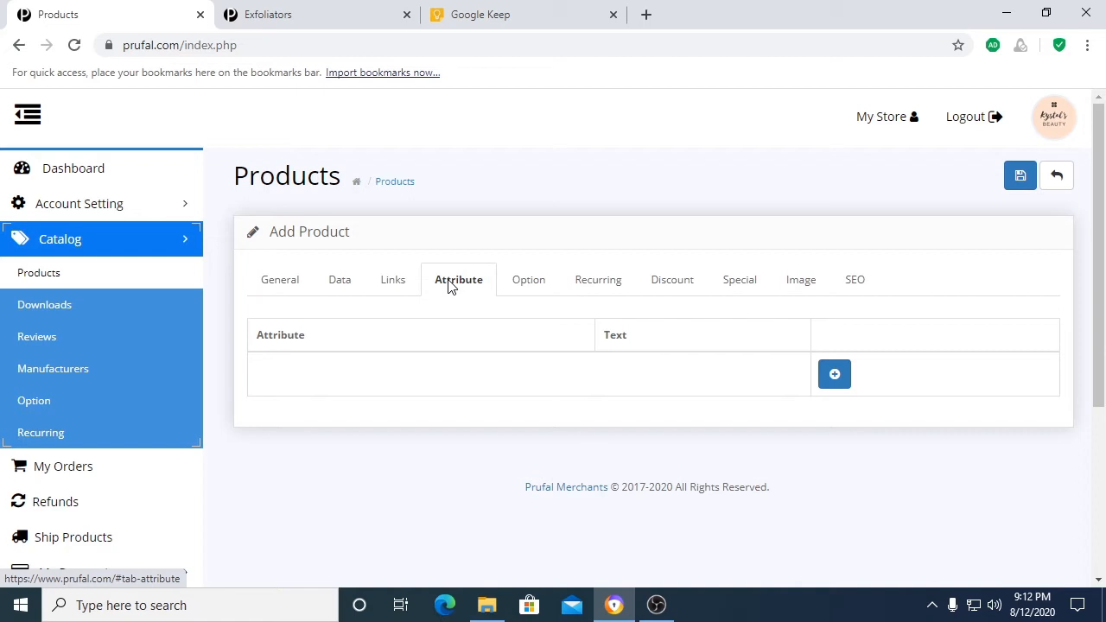
left_click(835, 377)
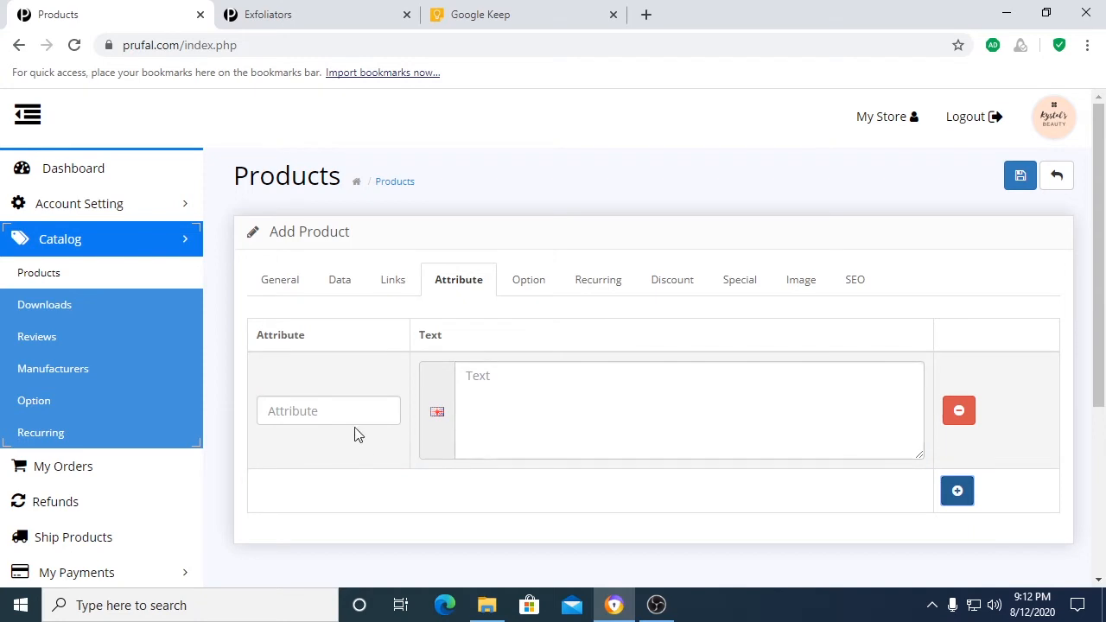
left_click(326, 412)
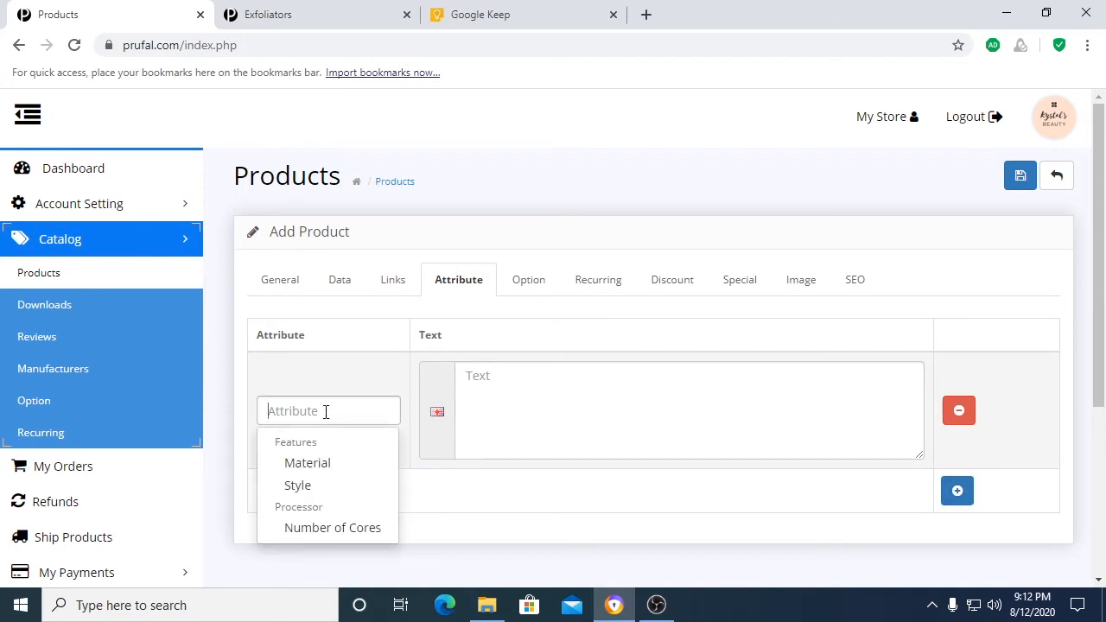
left_click(326, 467)
left_click(753, 456)
type("Faux Leather")
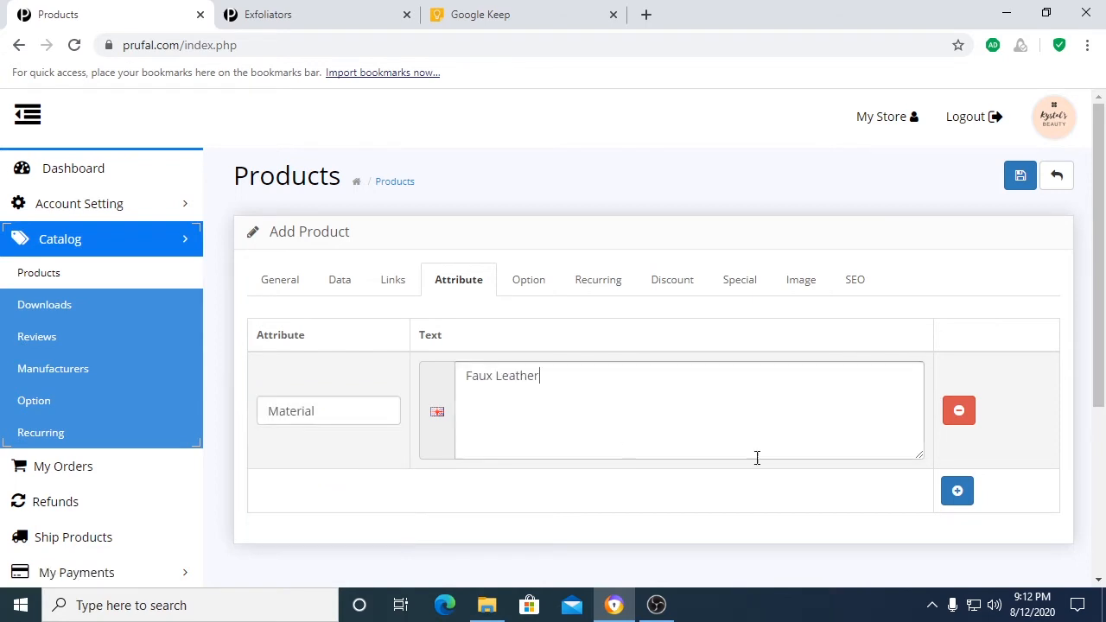
Step: Add a Style attribute to the product with the text "Snake Printed"
left_click(956, 494)
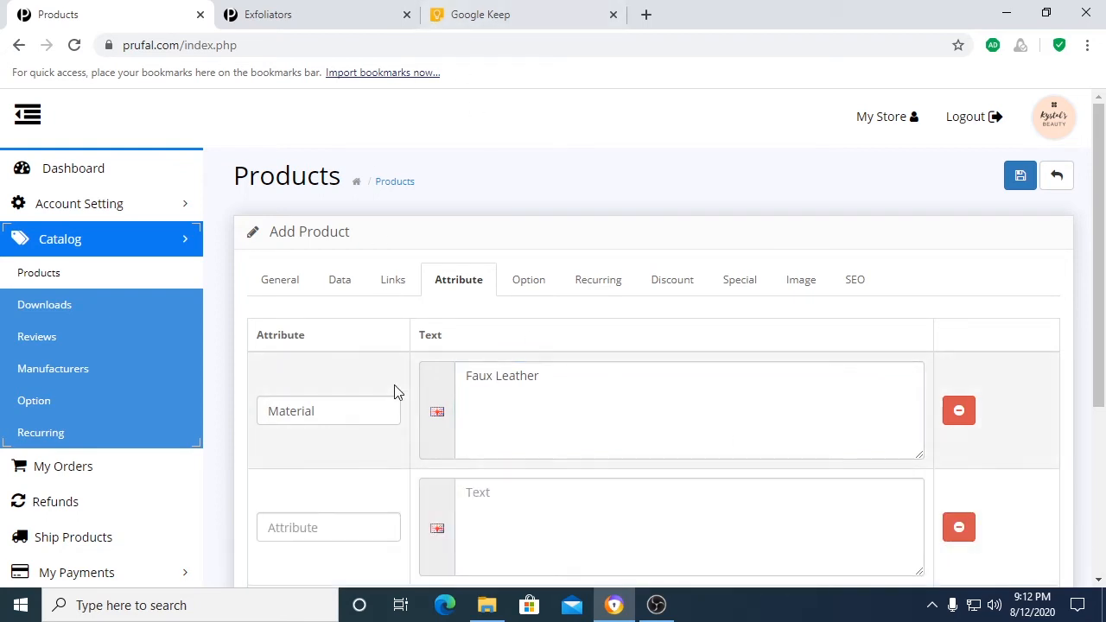
scroll(357, 518, "down", 2)
left_click(323, 355)
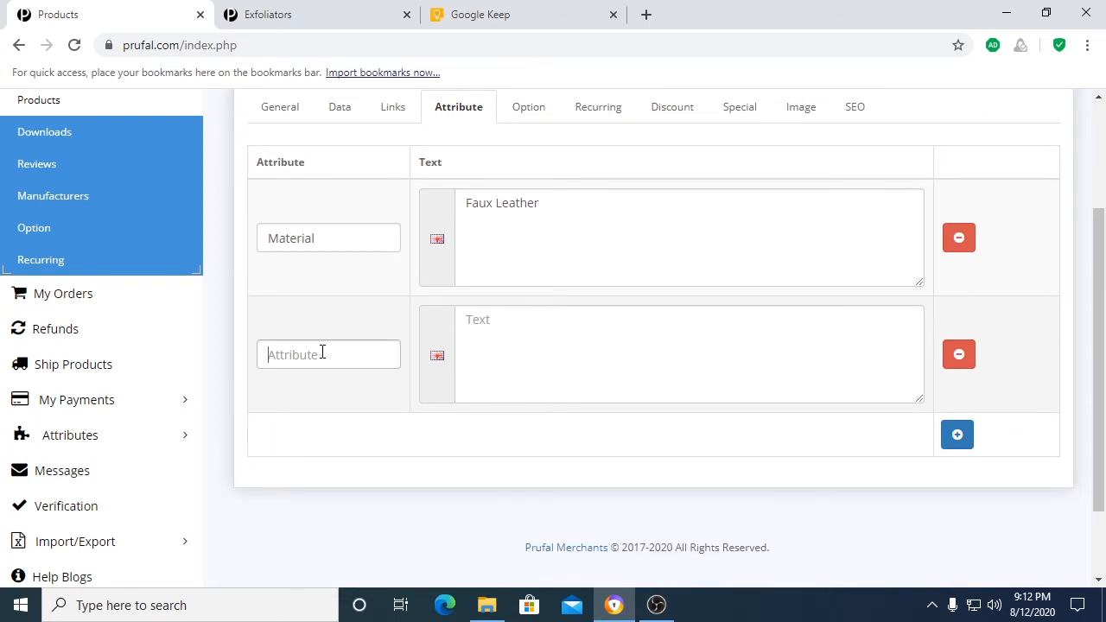
left_click(302, 429)
left_click(494, 343)
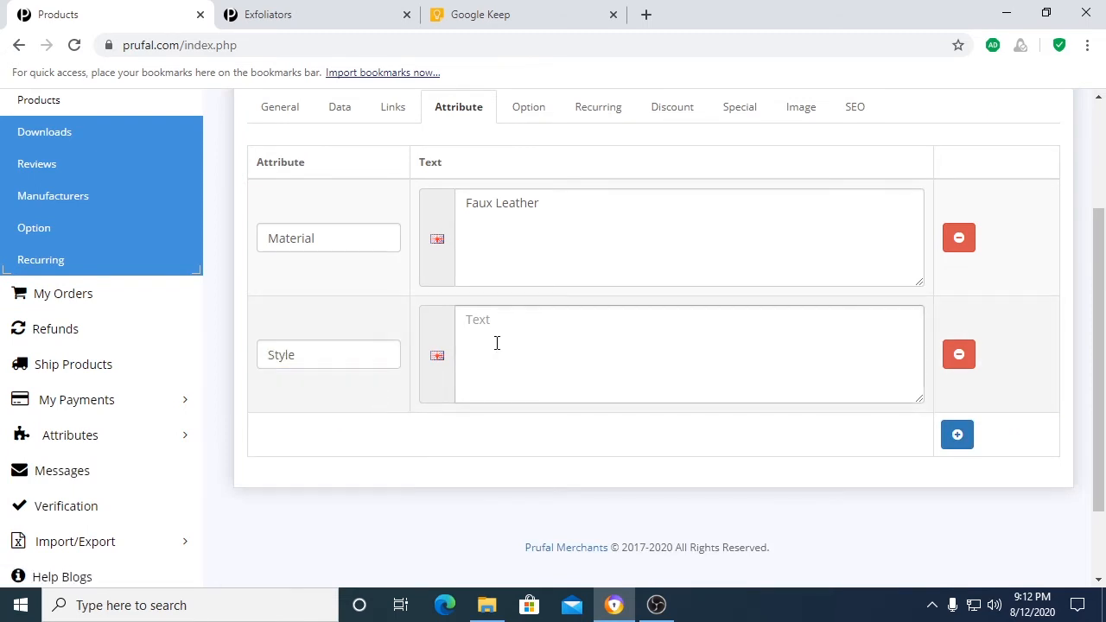
type("Snake Printed")
scroll(518, 354, "up", 1)
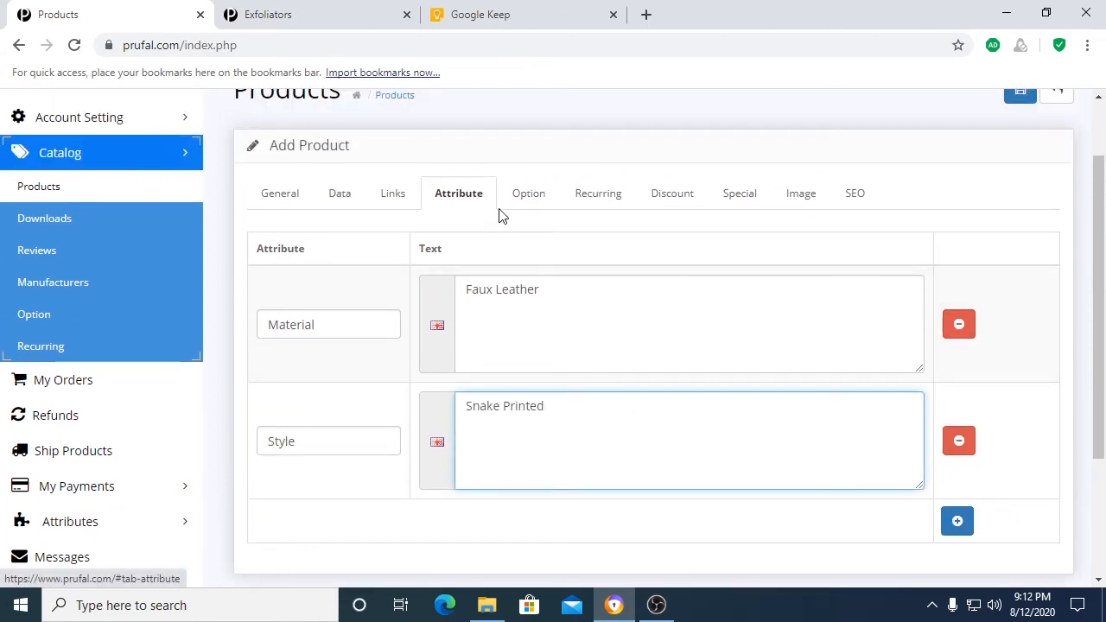
Step: Add a Color option to the product and keep Required set to Yes
left_click(527, 201)
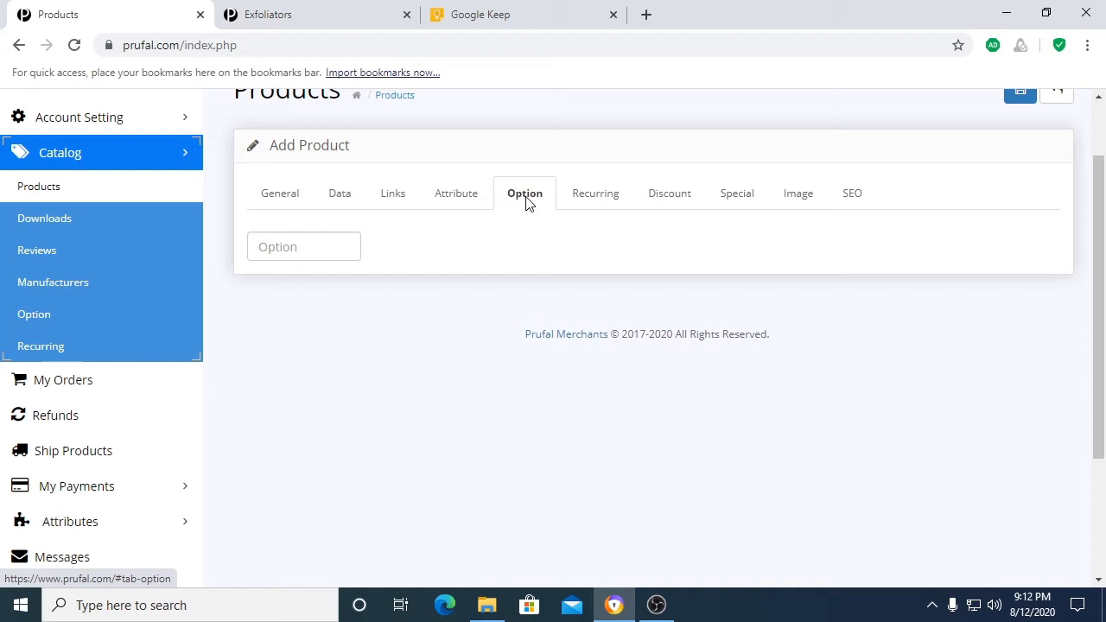
left_click(325, 248)
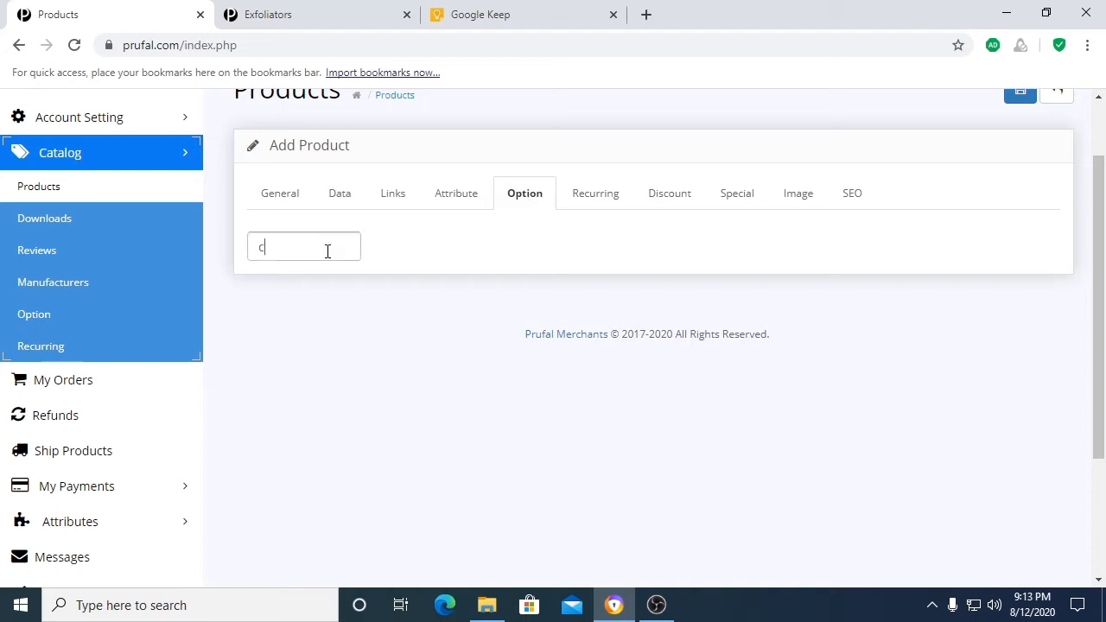
type("colo")
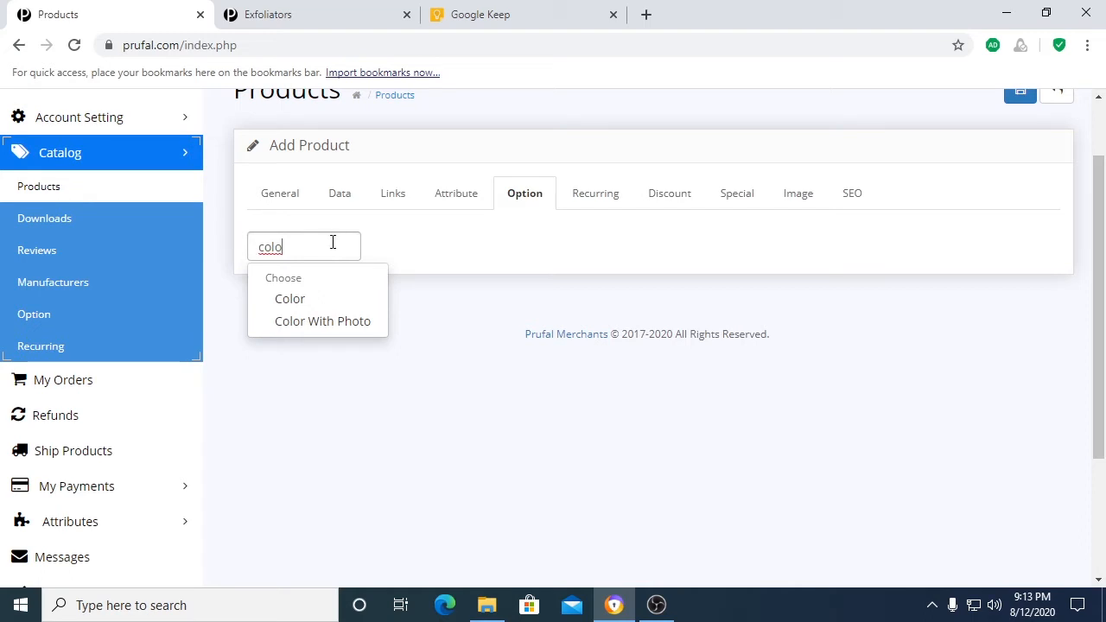
left_click(293, 299)
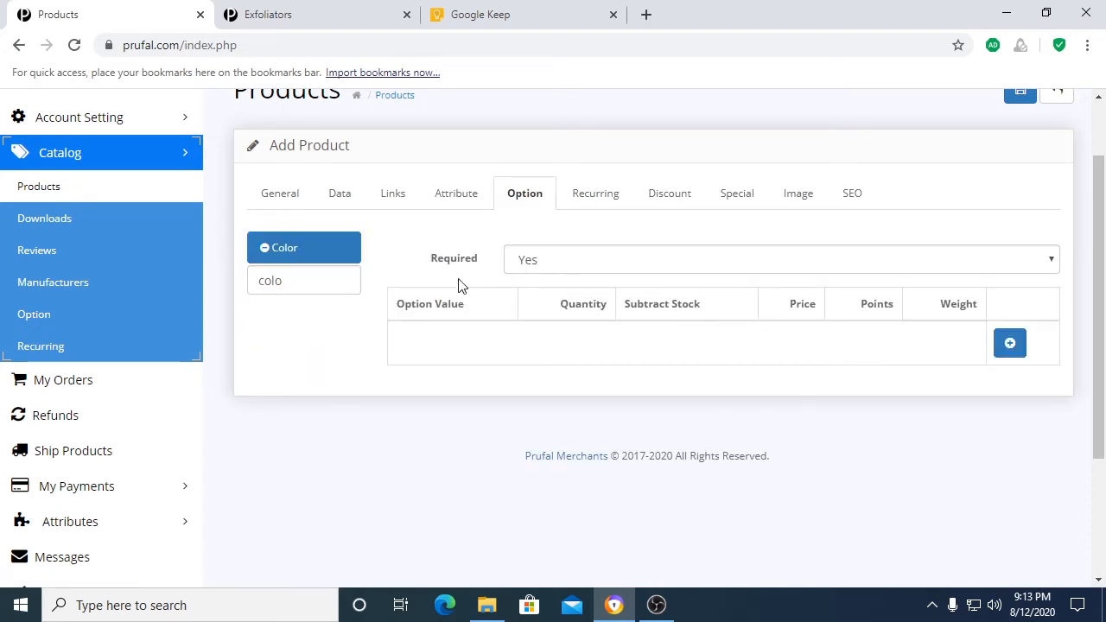
left_click(550, 270)
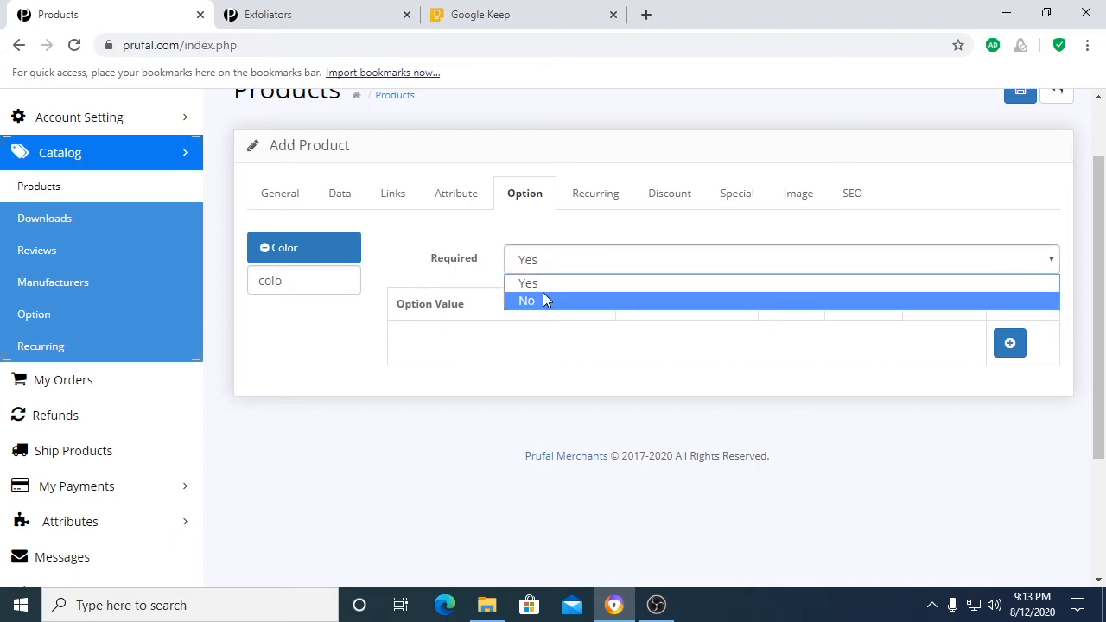
left_click(523, 257)
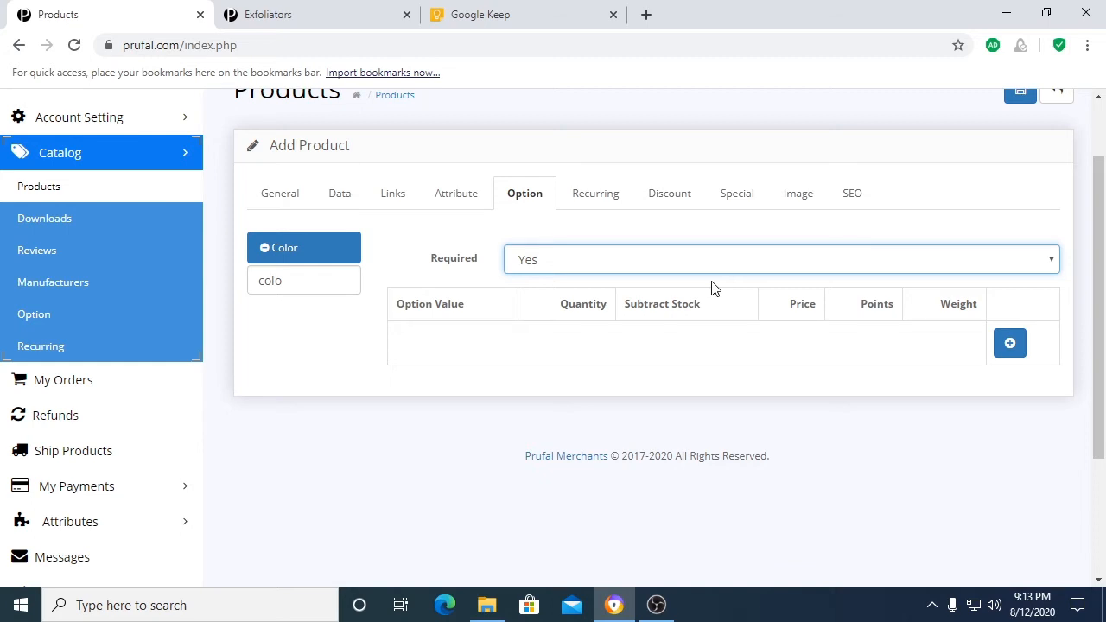
Step: Add a Black value to the Color option with quantity 5 and Subtract Stock set to Yes
left_click(1010, 343)
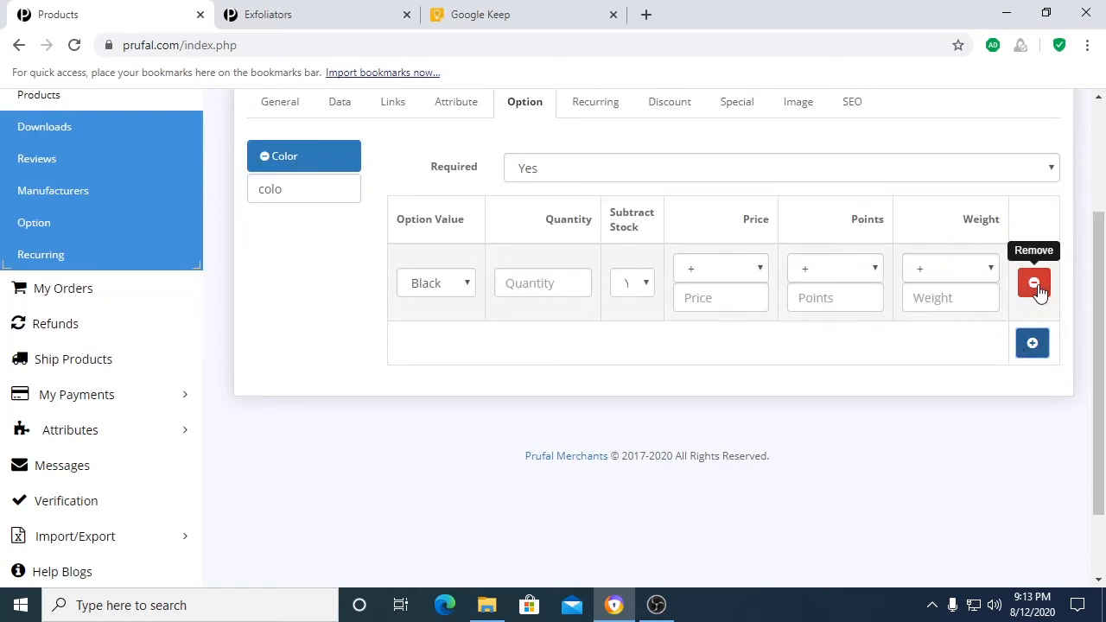
left_click(428, 283)
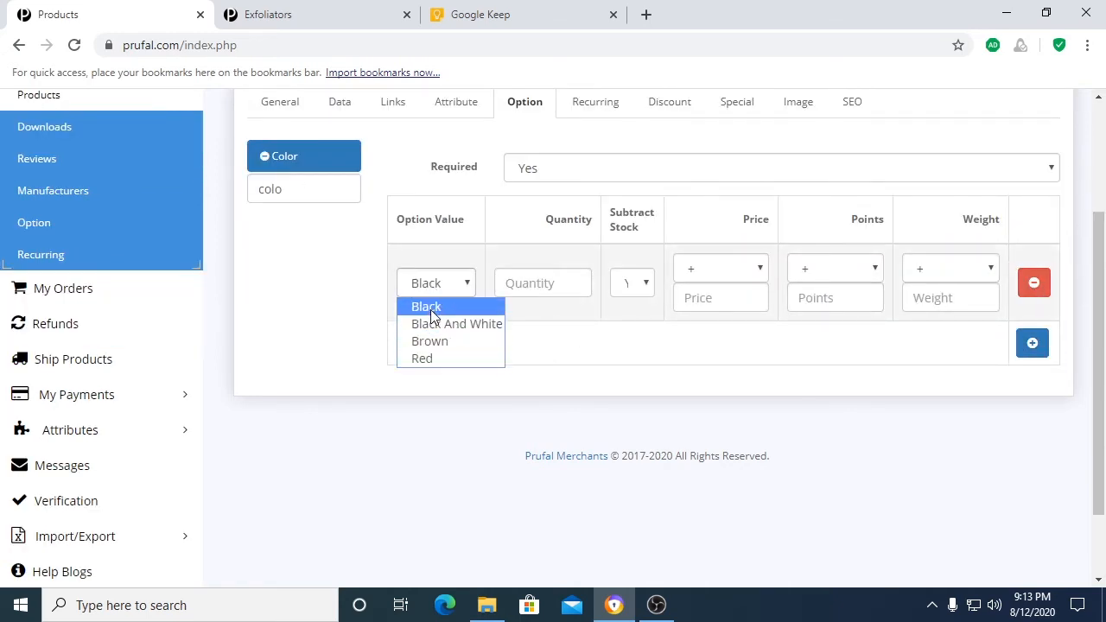
left_click(432, 309)
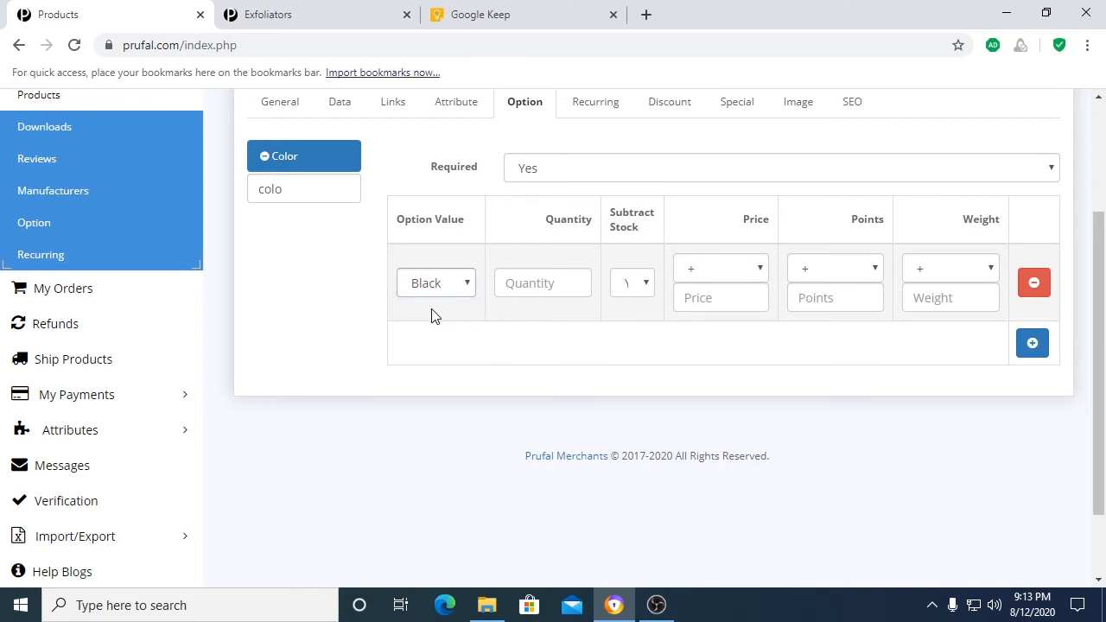
left_click(535, 284)
type("5")
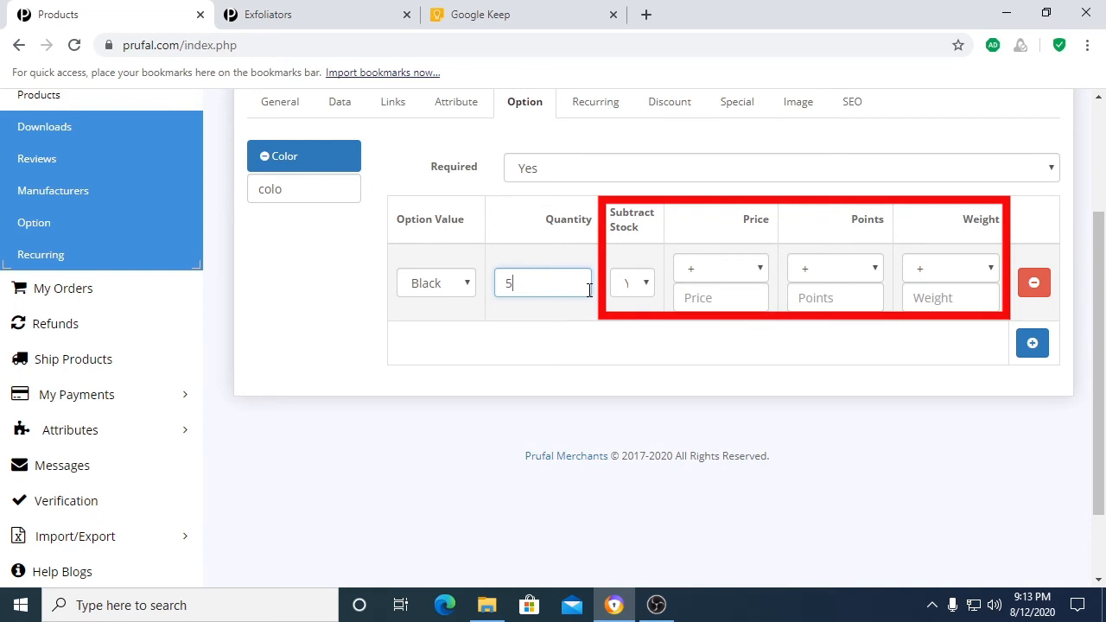
left_click(629, 287)
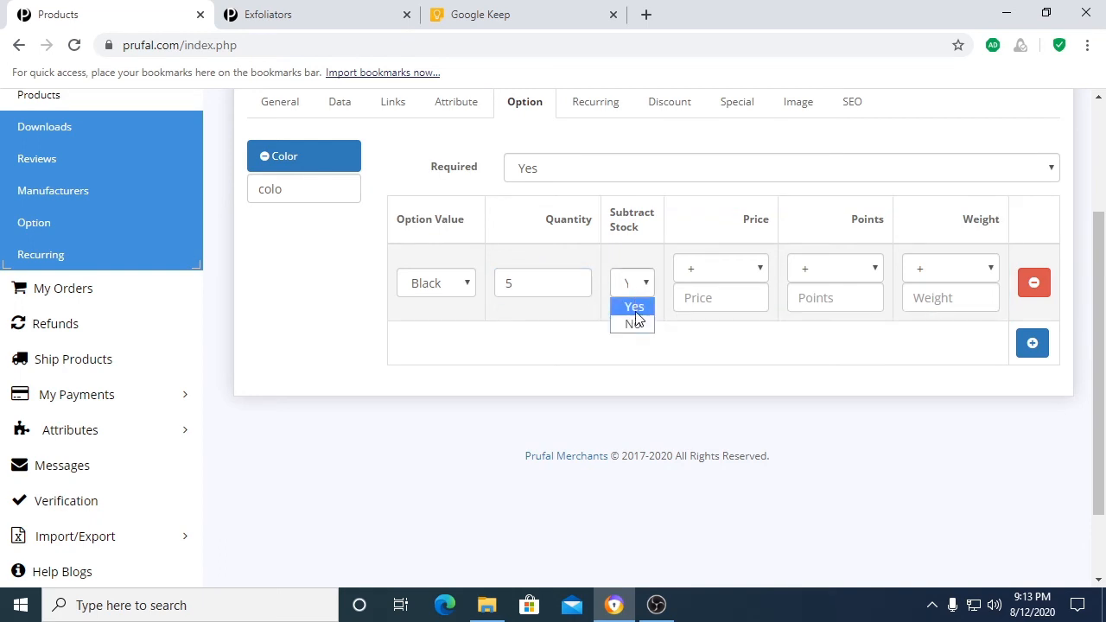
left_click(636, 308)
Step: Add a Black And White value to the Color option with quantity 5
left_click(1031, 350)
left_click(430, 285)
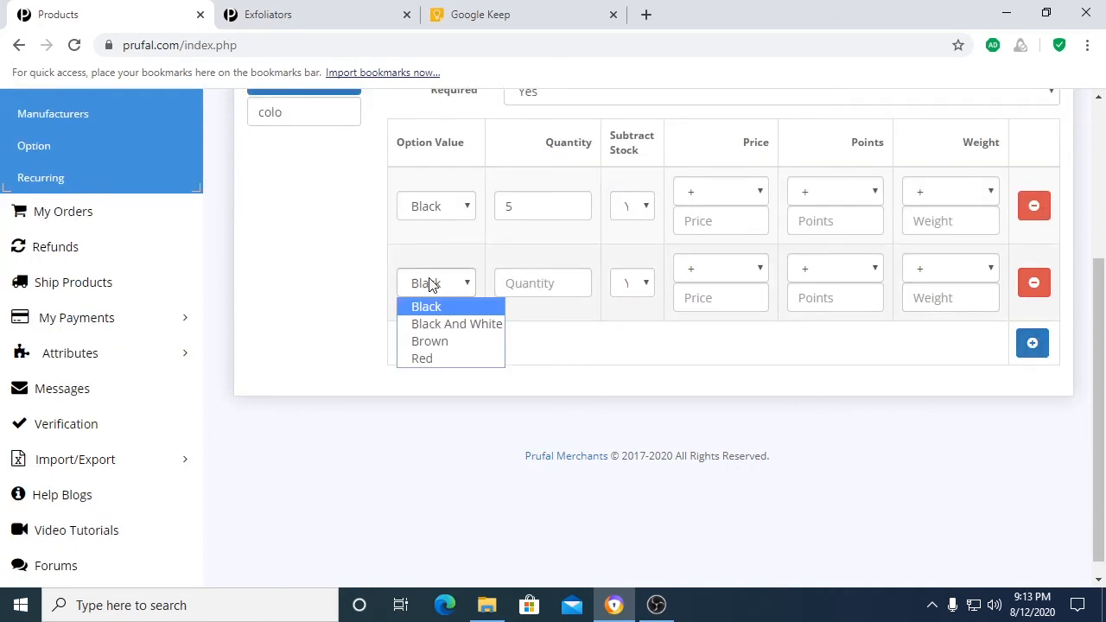
left_click(452, 319)
left_click(520, 293)
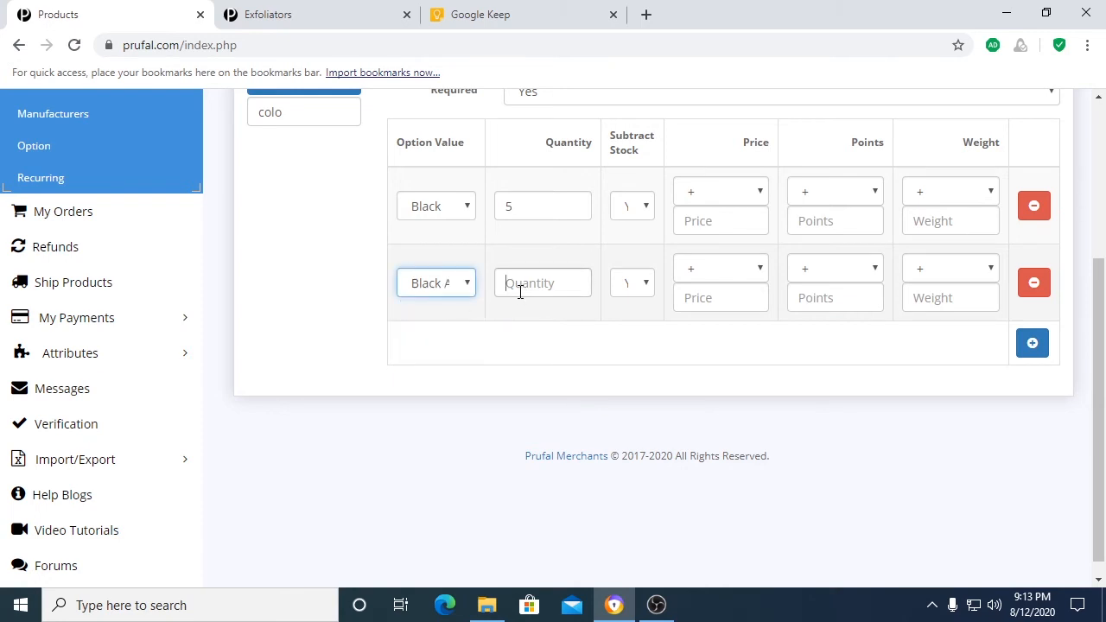
type("5")
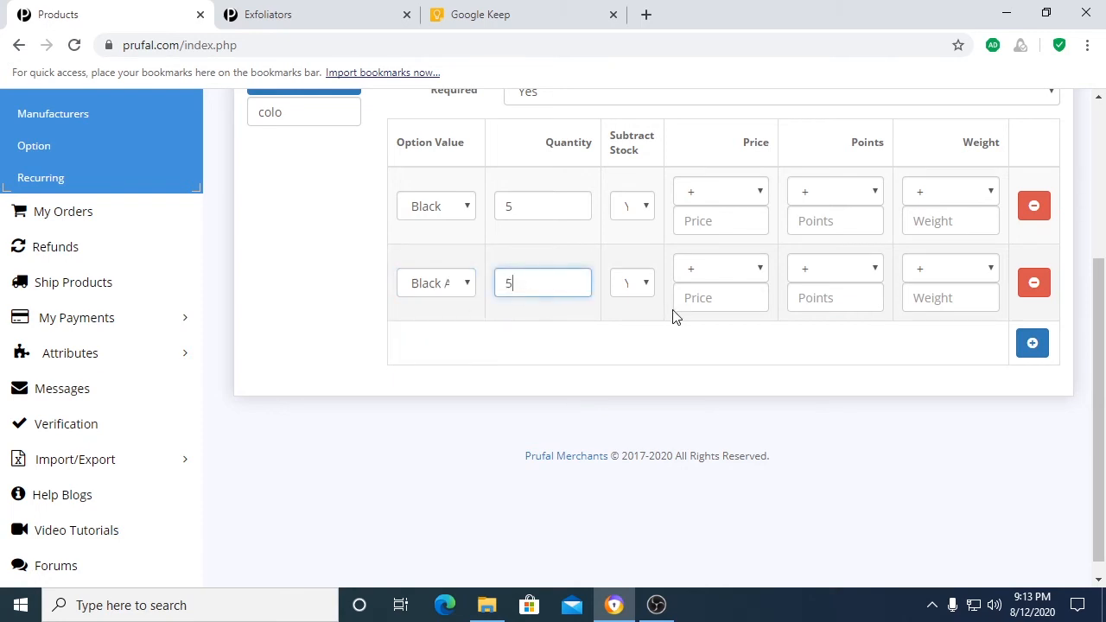
Step: Add a Brown value to the Color option with quantity 5 and a price reduction of 200
left_click(1030, 344)
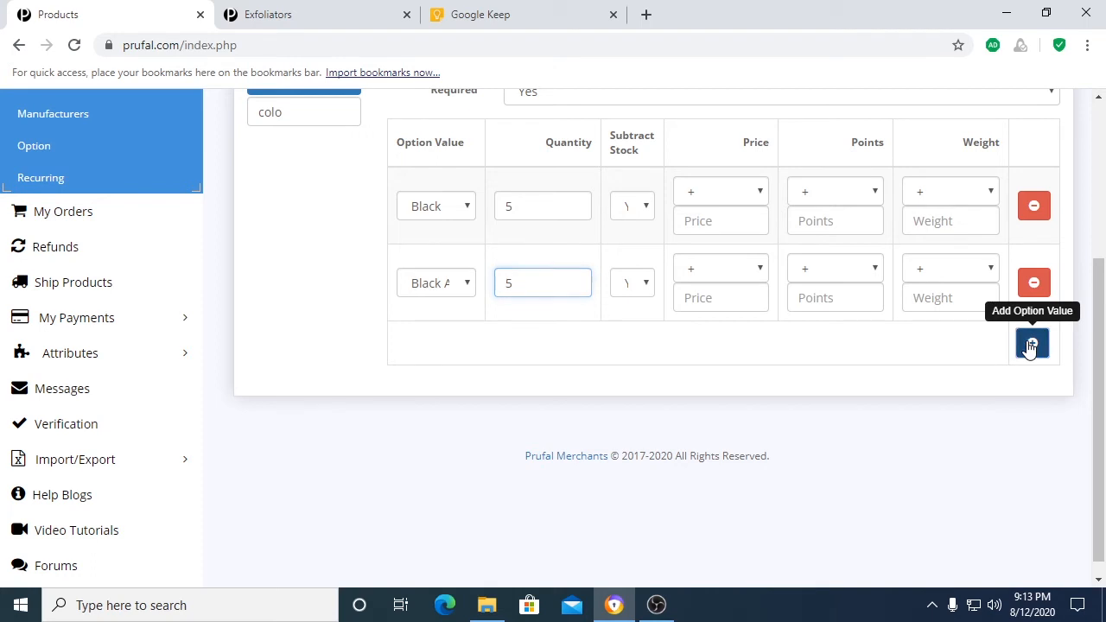
left_click(448, 341)
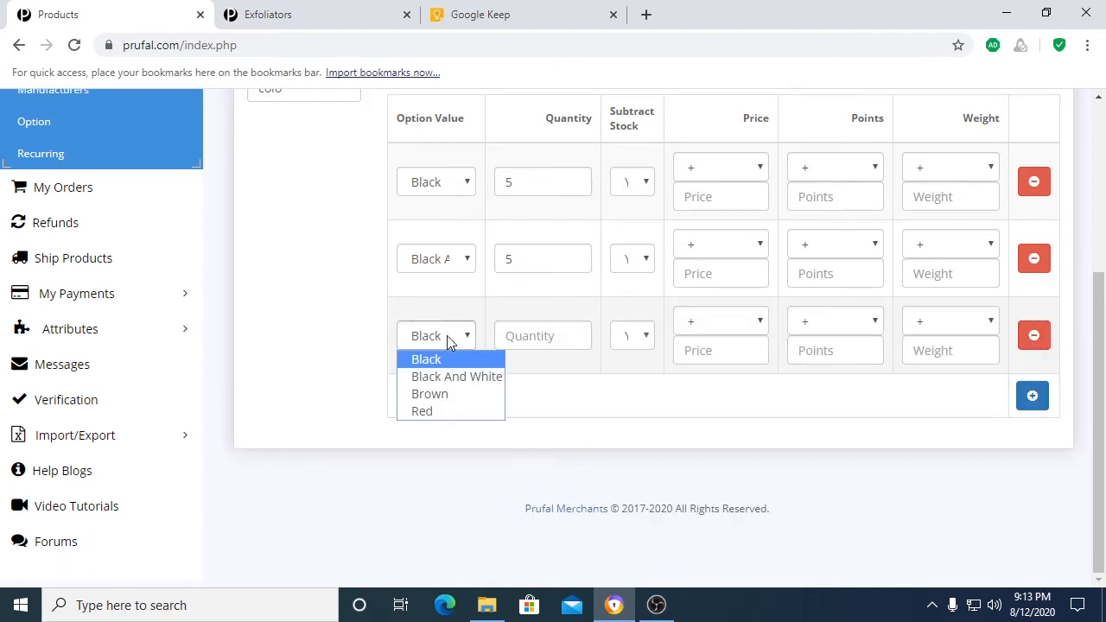
left_click(457, 396)
left_click(535, 343)
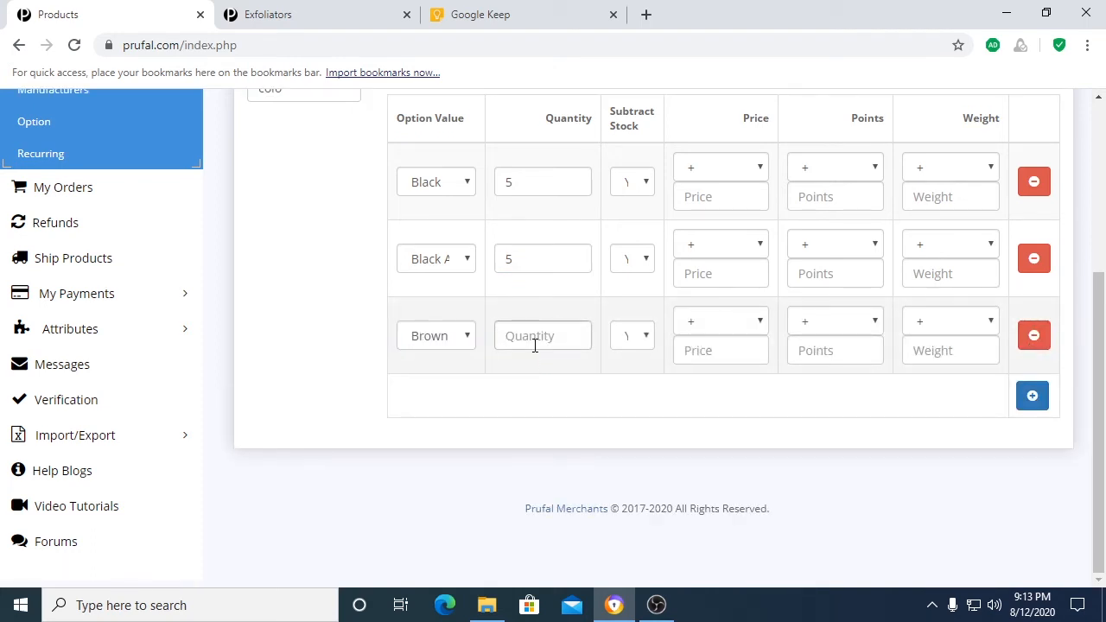
type("5")
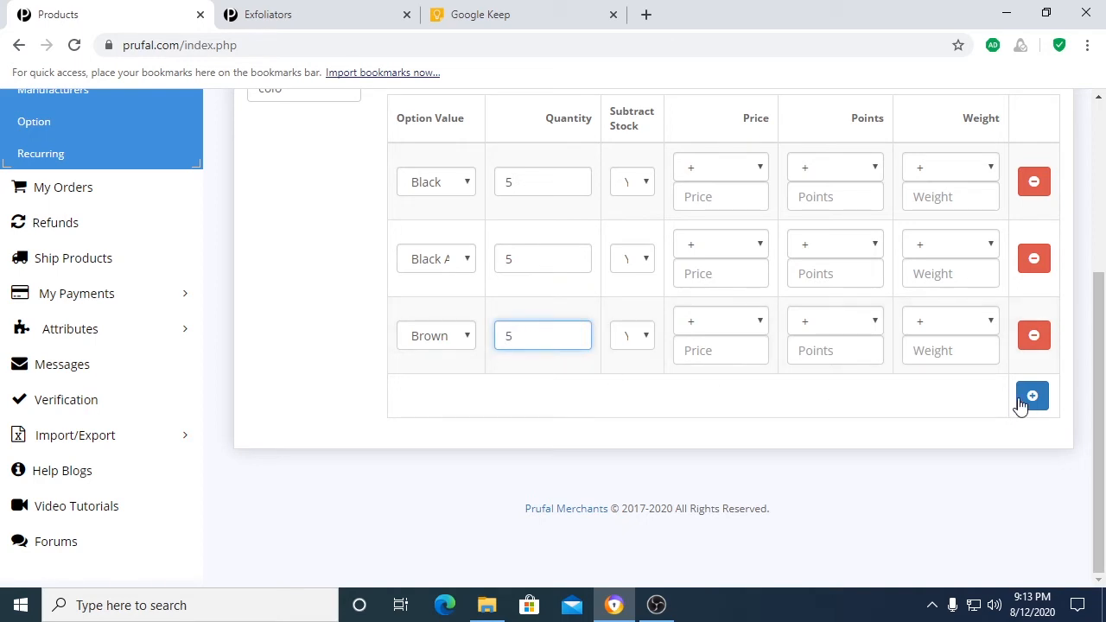
left_click(730, 346)
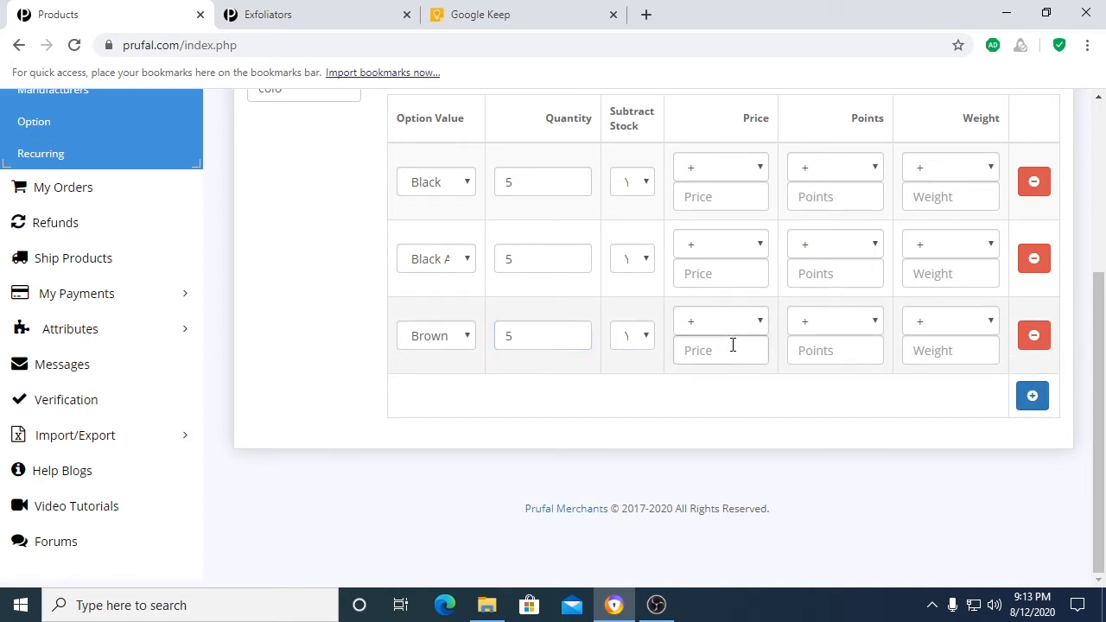
left_click(723, 324)
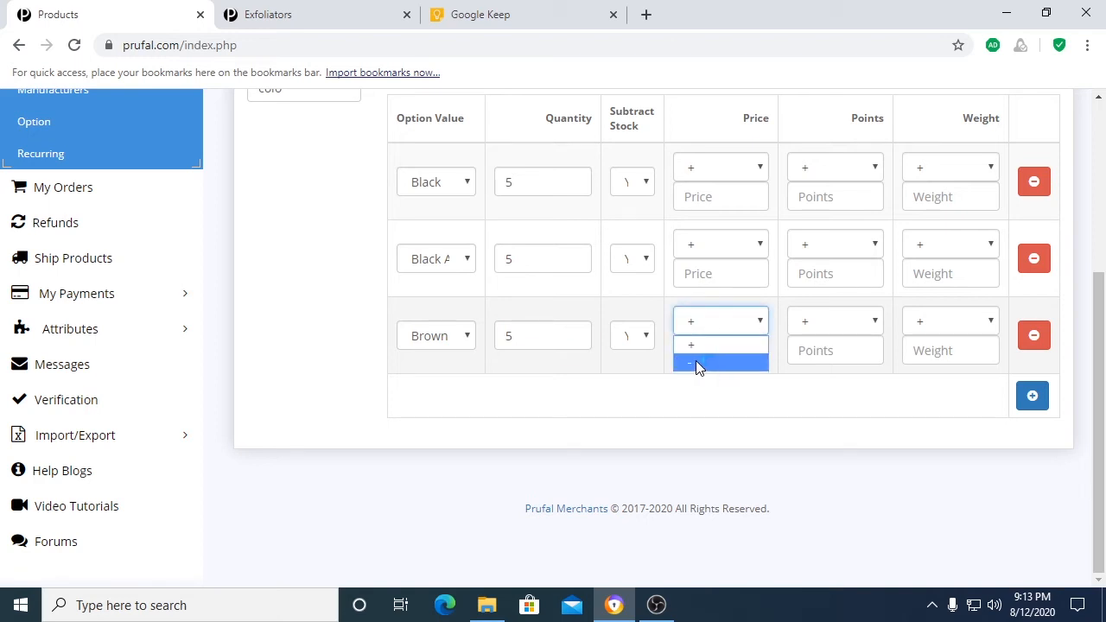
left_click(707, 361)
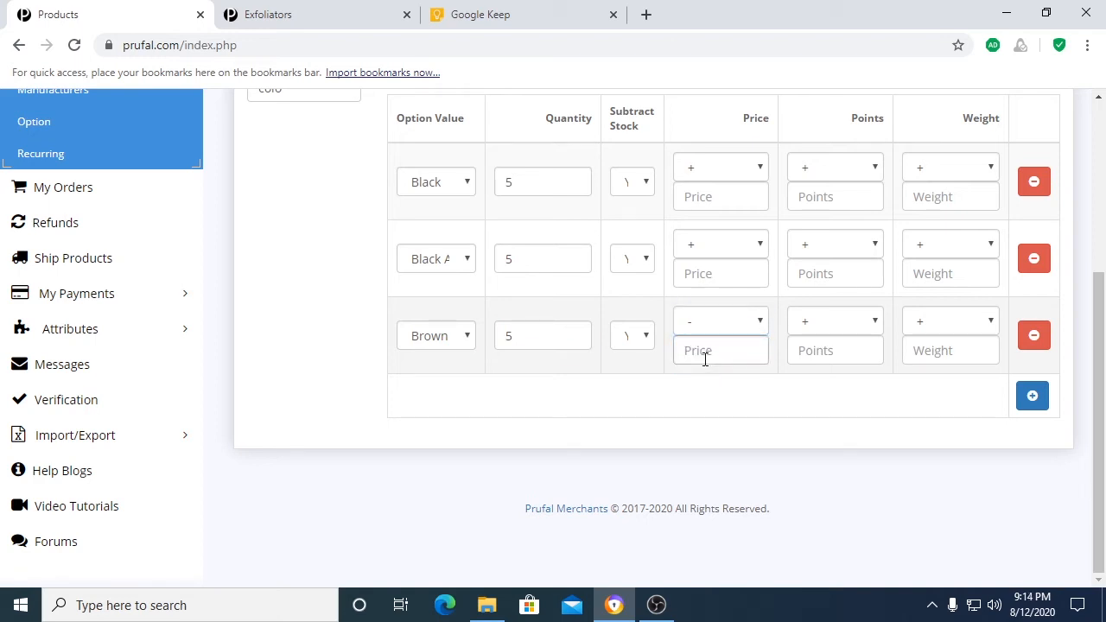
type("200")
Step: Add a Red value to the Color option with quantity 5 and a price increase of 300
left_click(1033, 396)
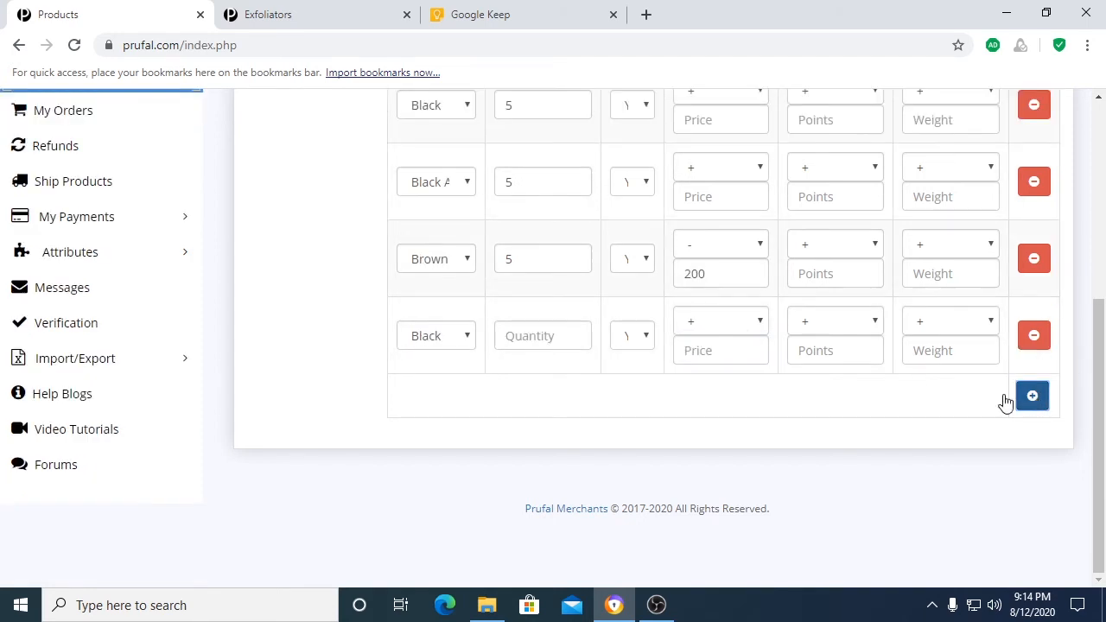
left_click(441, 336)
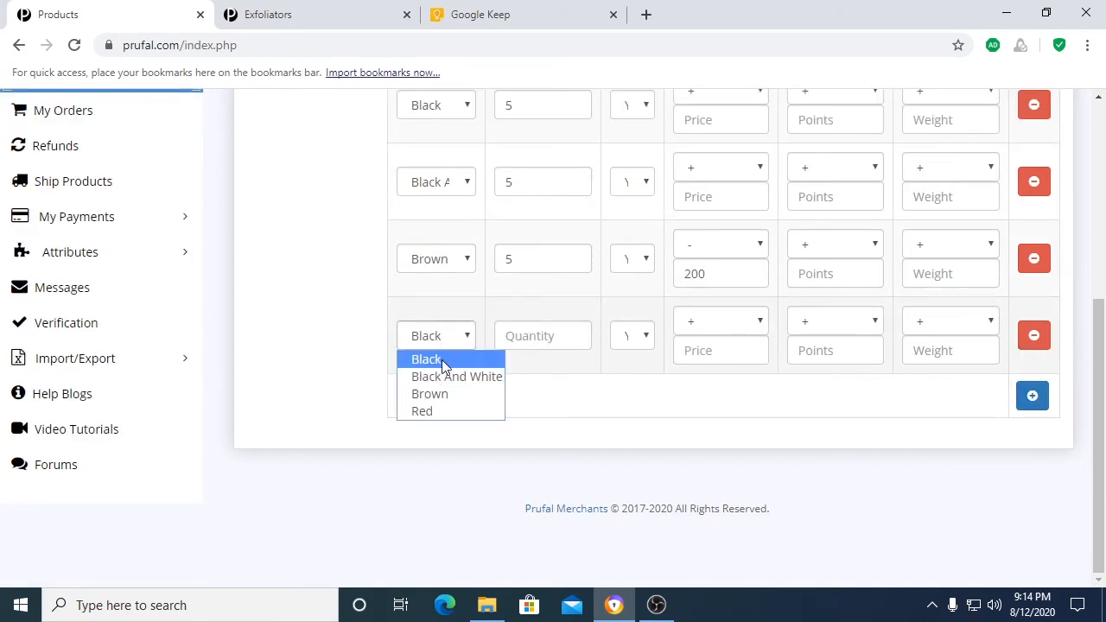
left_click(445, 409)
left_click(549, 336)
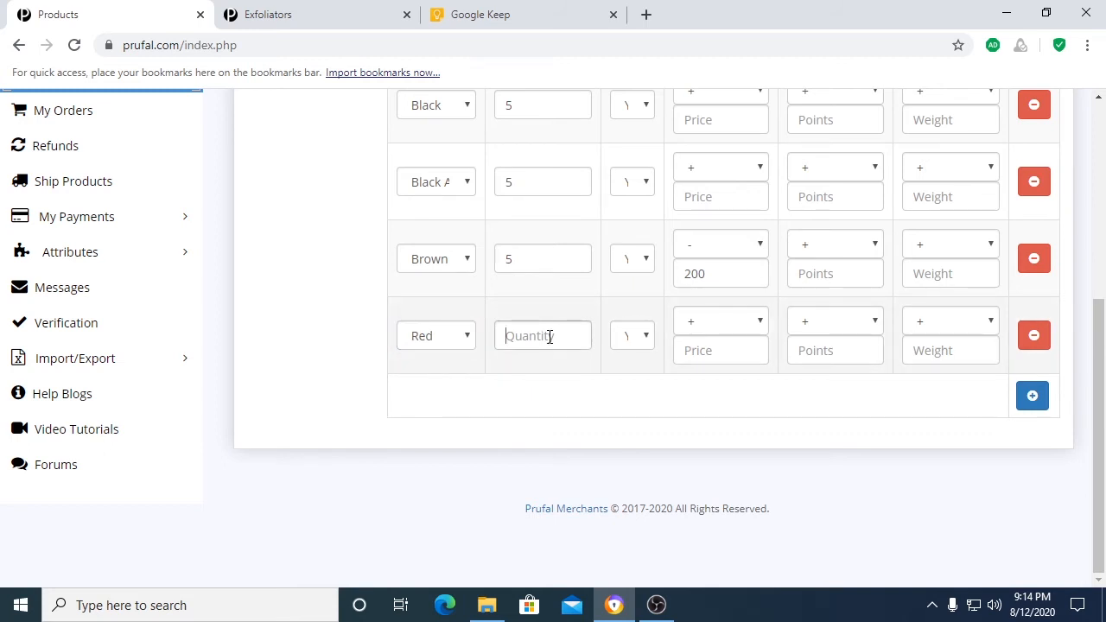
type("5")
scroll(743, 417, "up", 1)
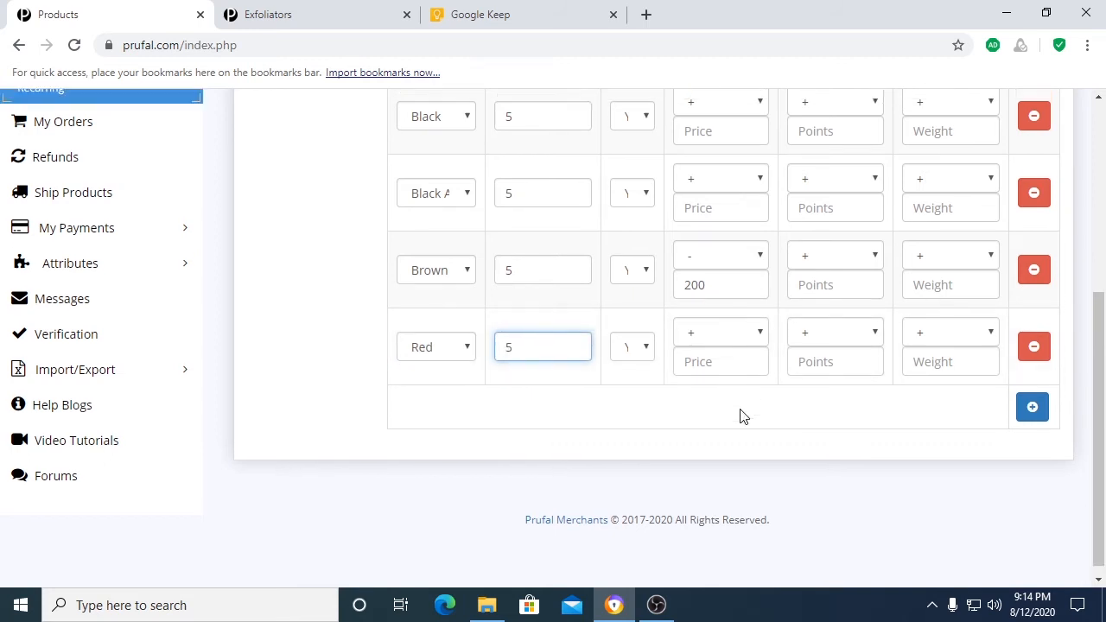
left_click(704, 436)
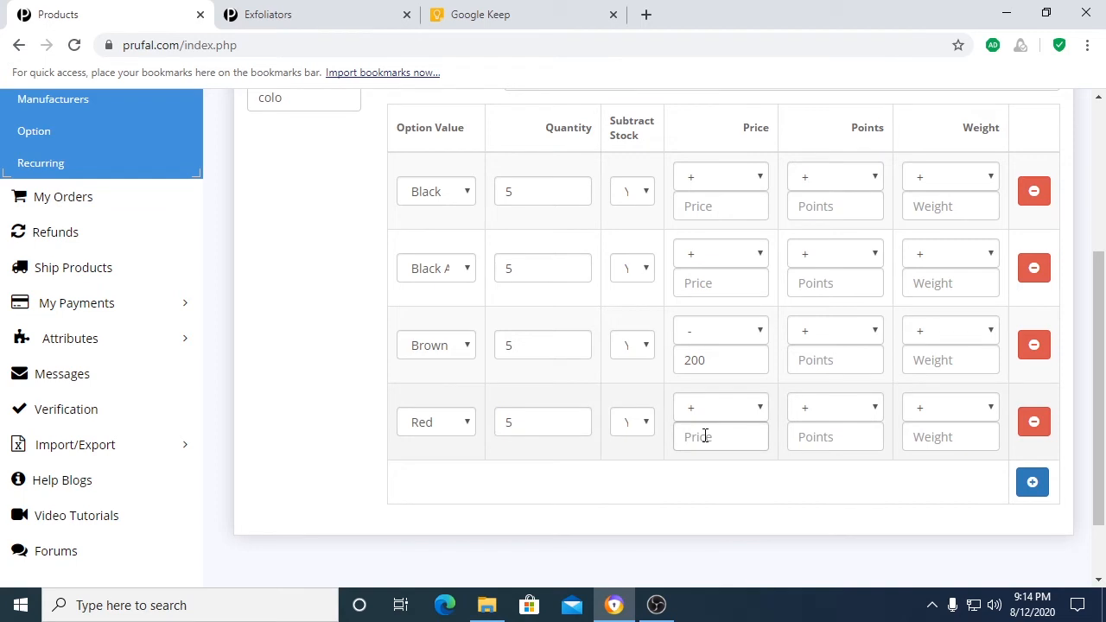
left_click(700, 431)
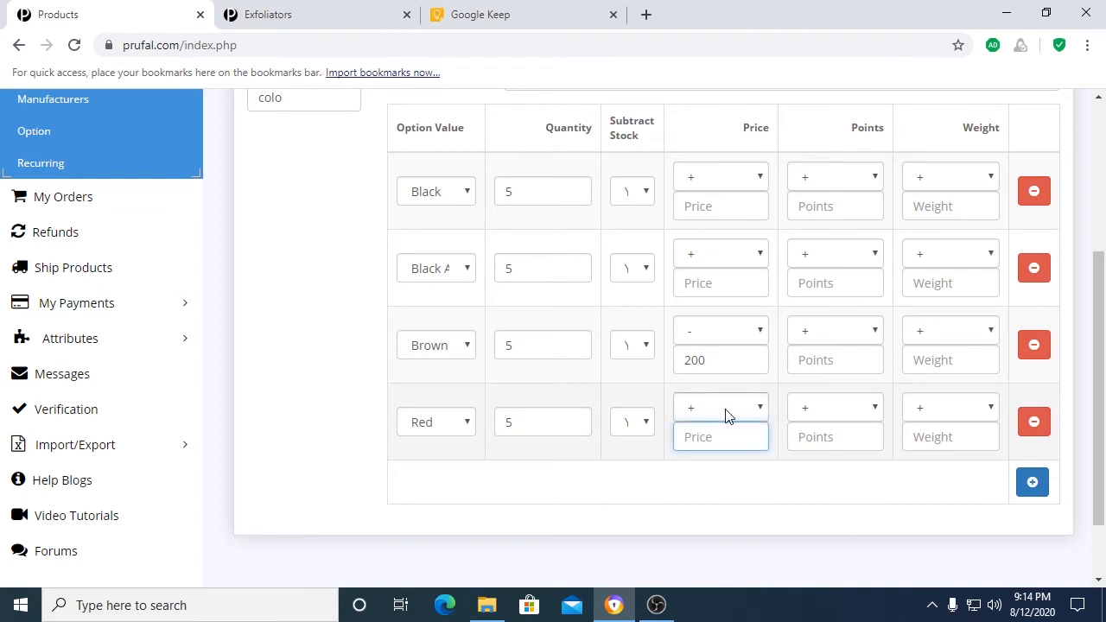
left_click(725, 415)
left_click(712, 438)
type("300")
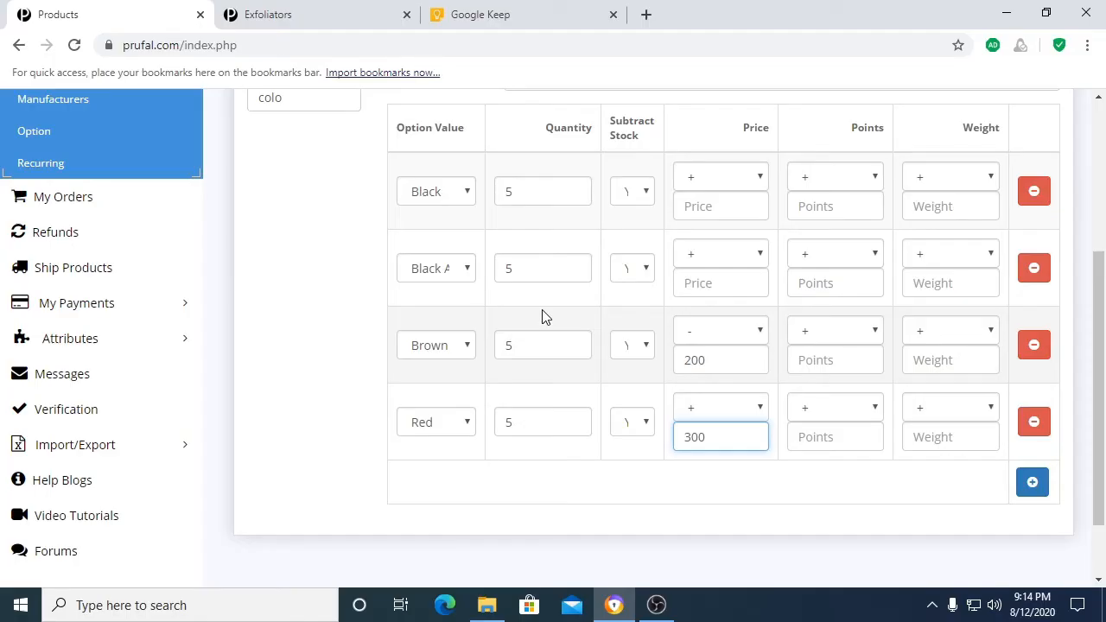
Step: Create a folder named productimages in the image manager for the product's main image
left_click(812, 287)
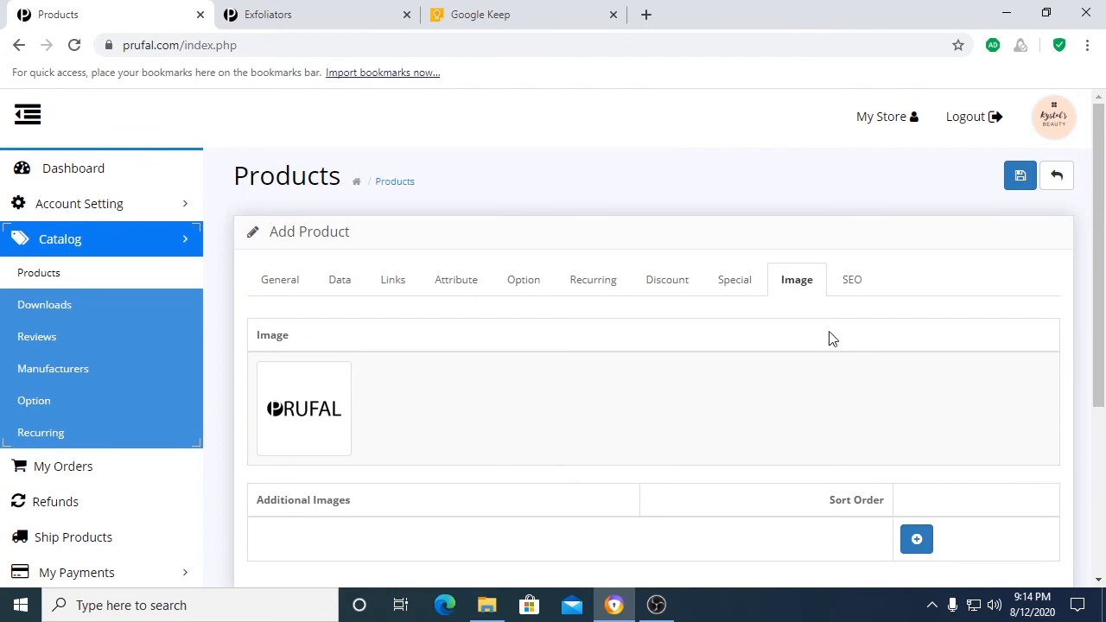
scroll(605, 380, "down", 1)
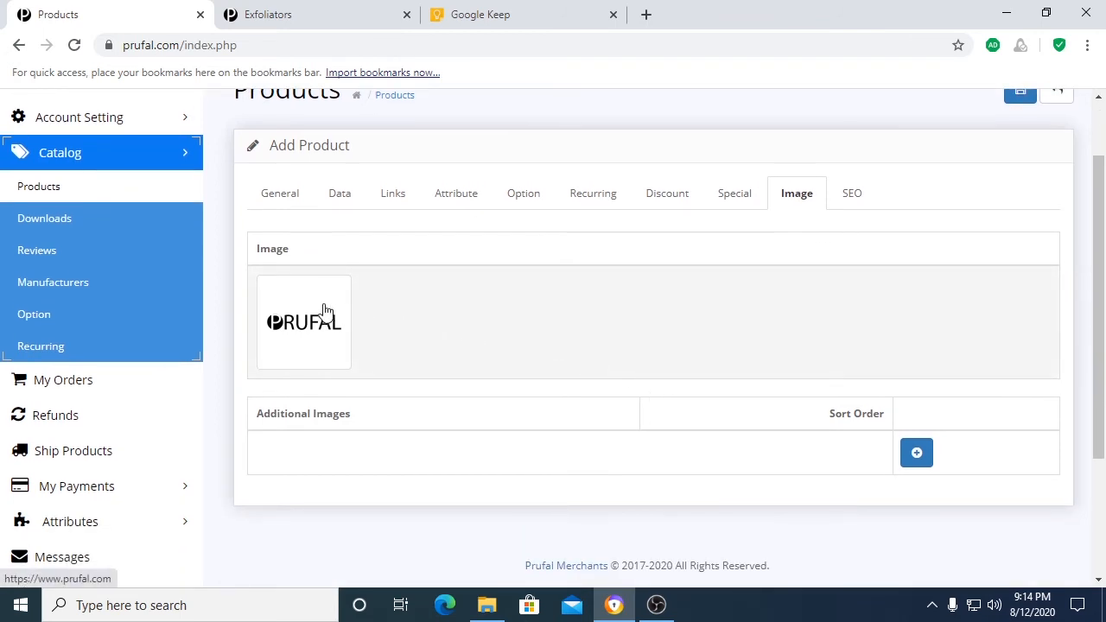
left_click(323, 311)
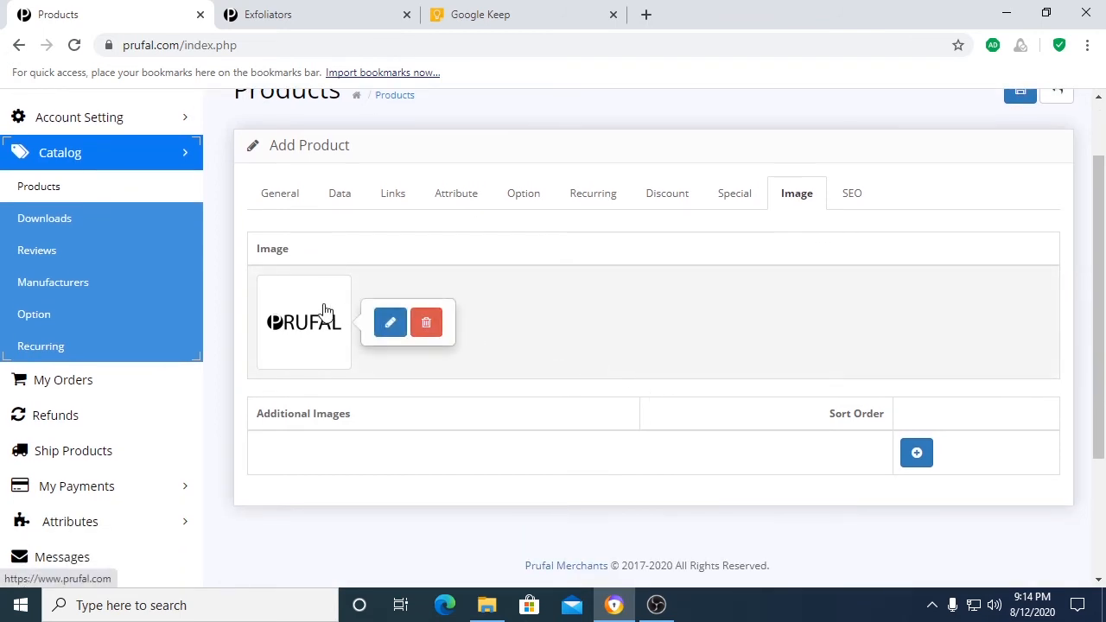
left_click(390, 323)
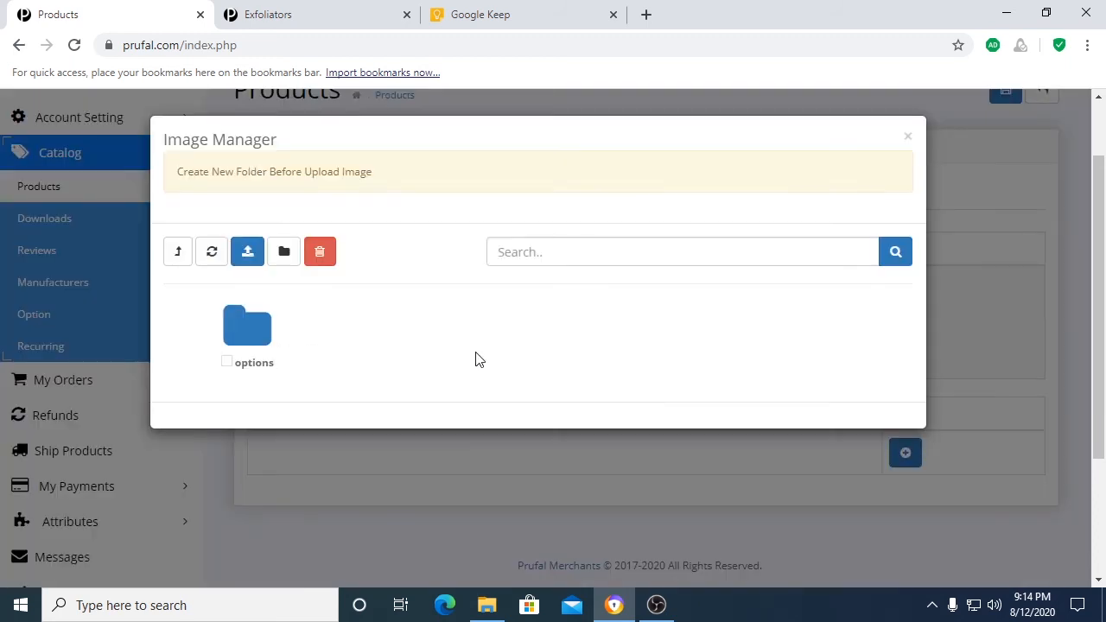
left_click(283, 253)
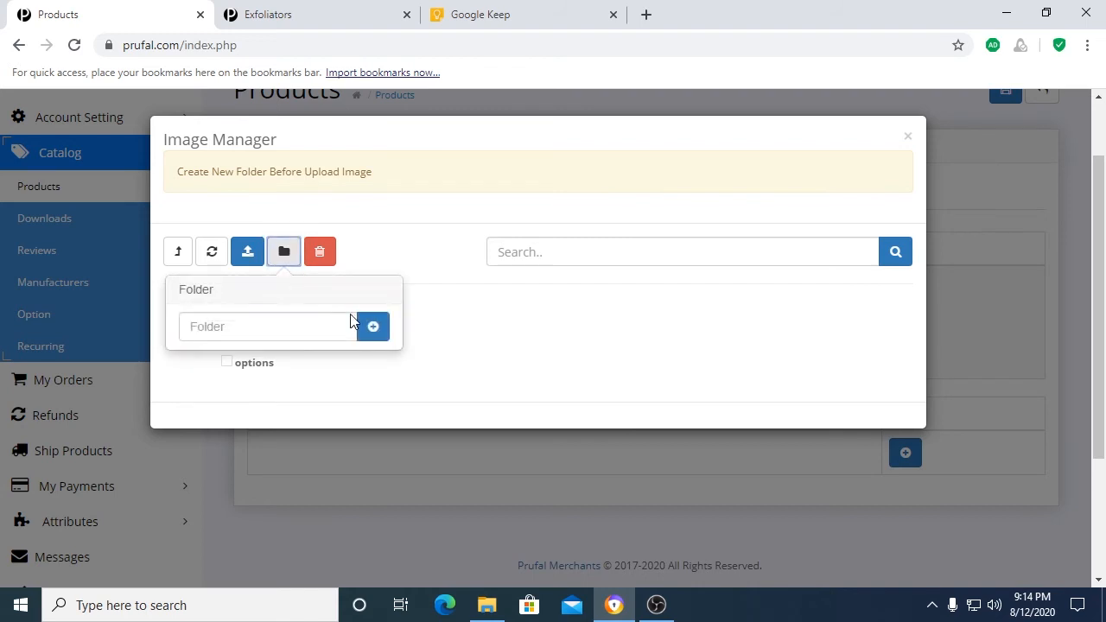
left_click(290, 326)
type("productimag")
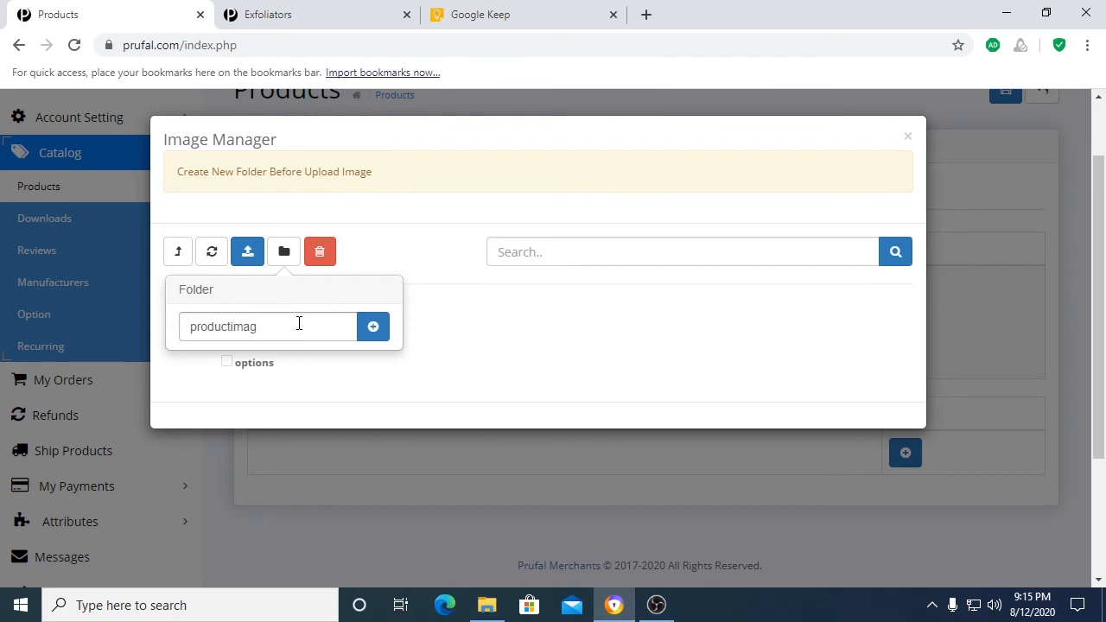
type("es")
left_click(372, 329)
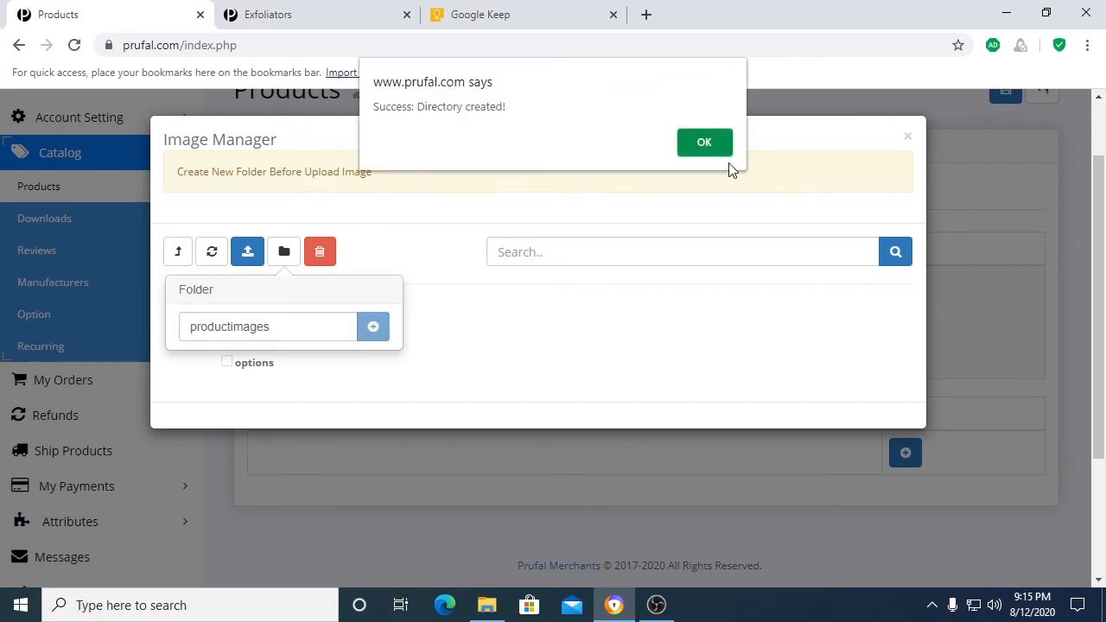
left_click(703, 142)
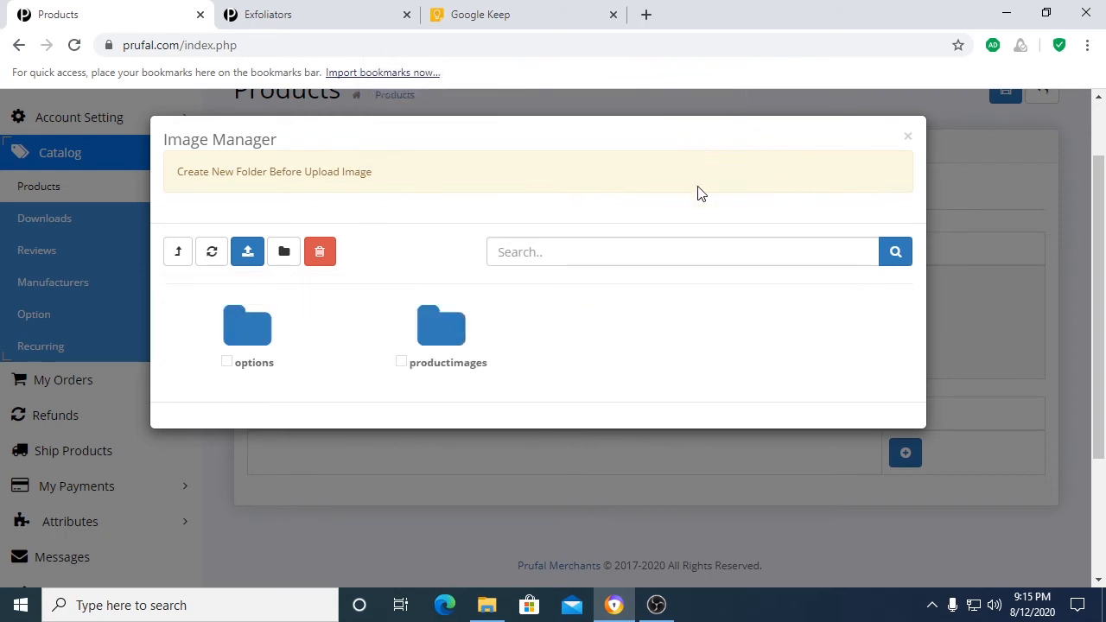
Step: Upload the Scoop Faux Bag 1 picture from Downloads into the productimages folder
left_click(447, 344)
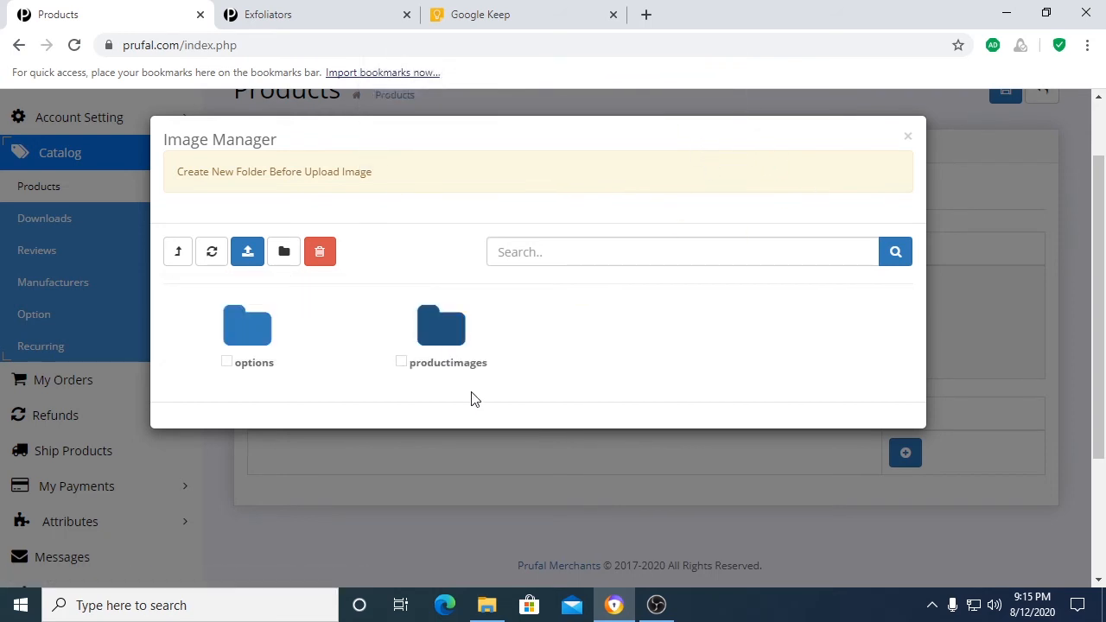
left_click(246, 252)
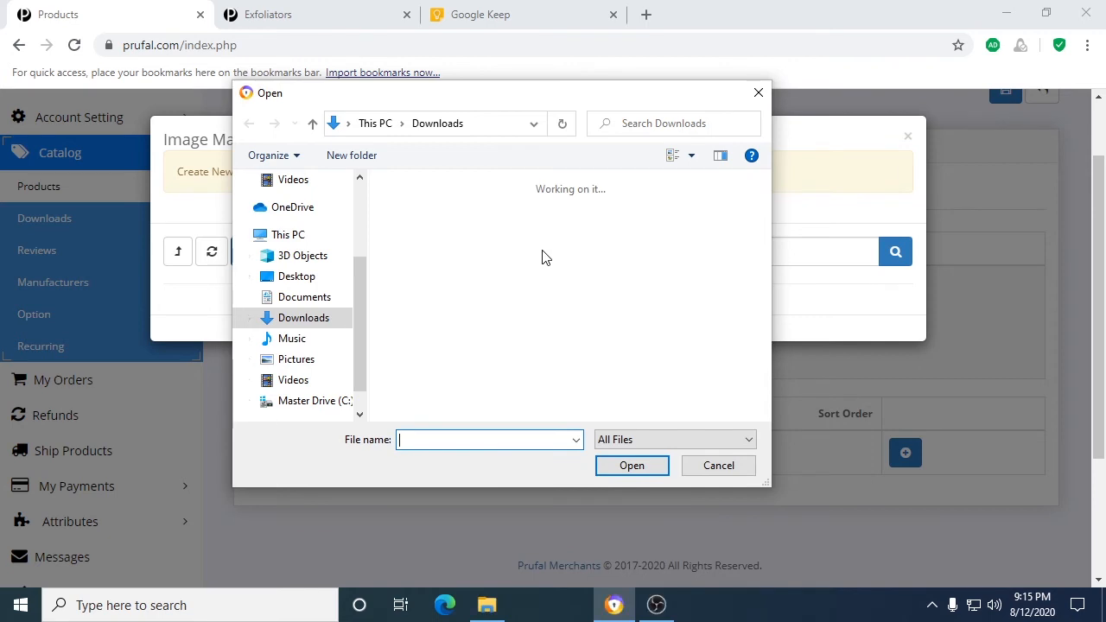
scroll(533, 265, "down", 5)
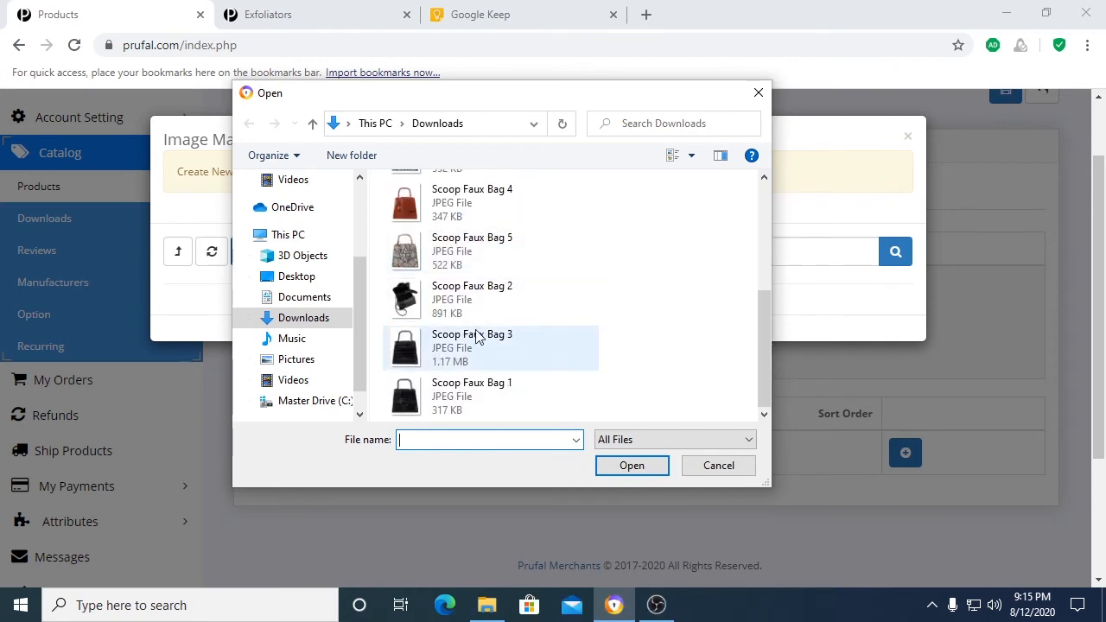
left_click(455, 404)
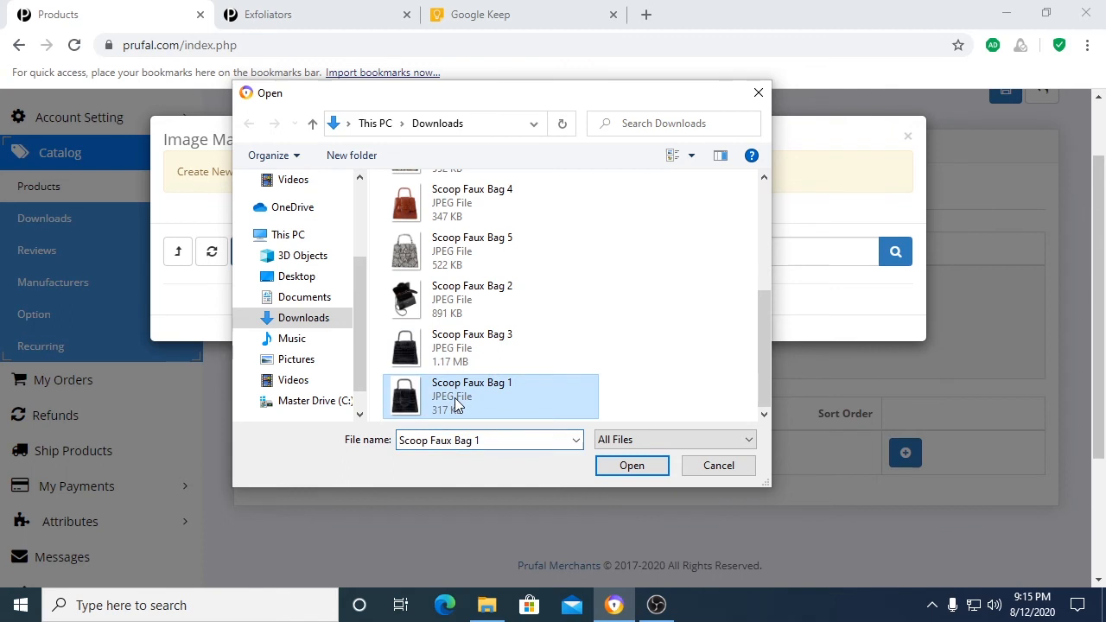
left_click(636, 473)
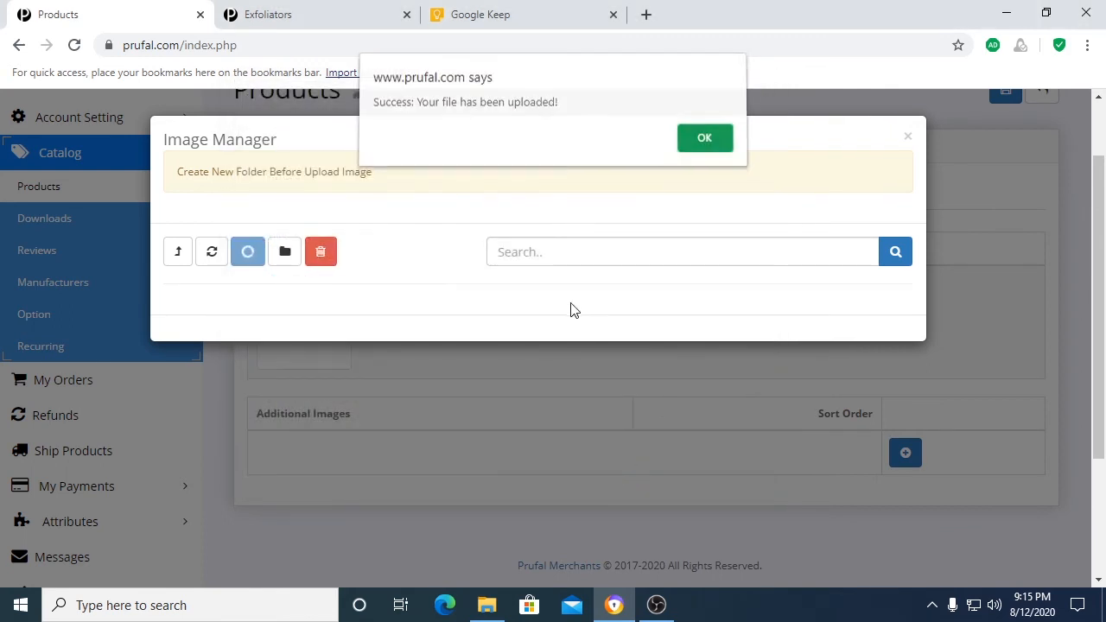
left_click(704, 142)
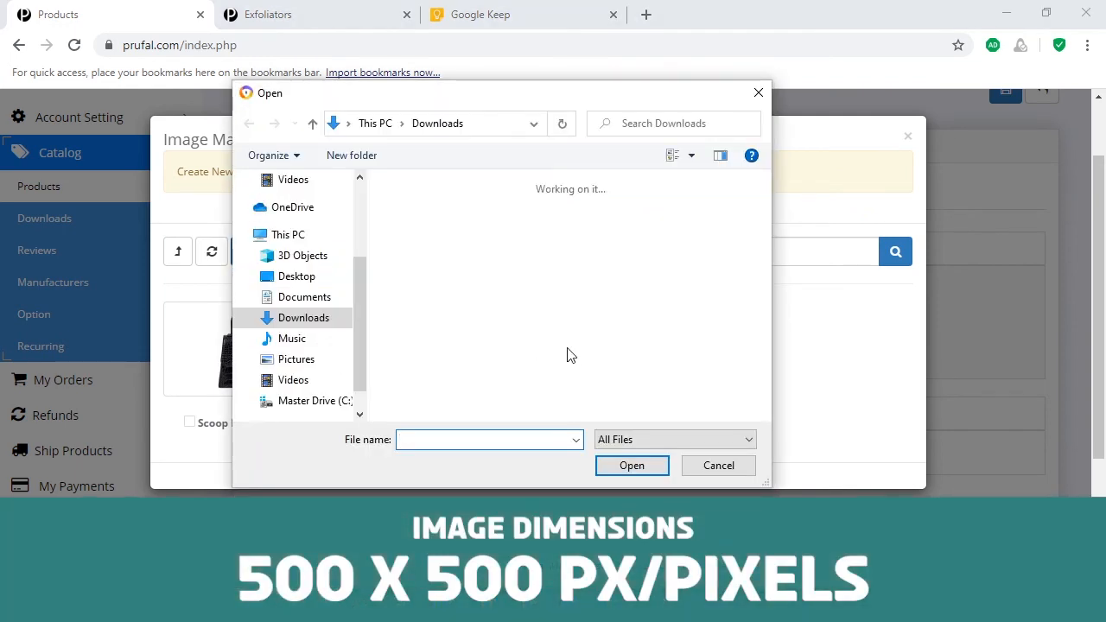
Step: Upload the Scoop Faux Bag 3 picture from Downloads into the productimages folder
scroll(566, 356, "down", 3)
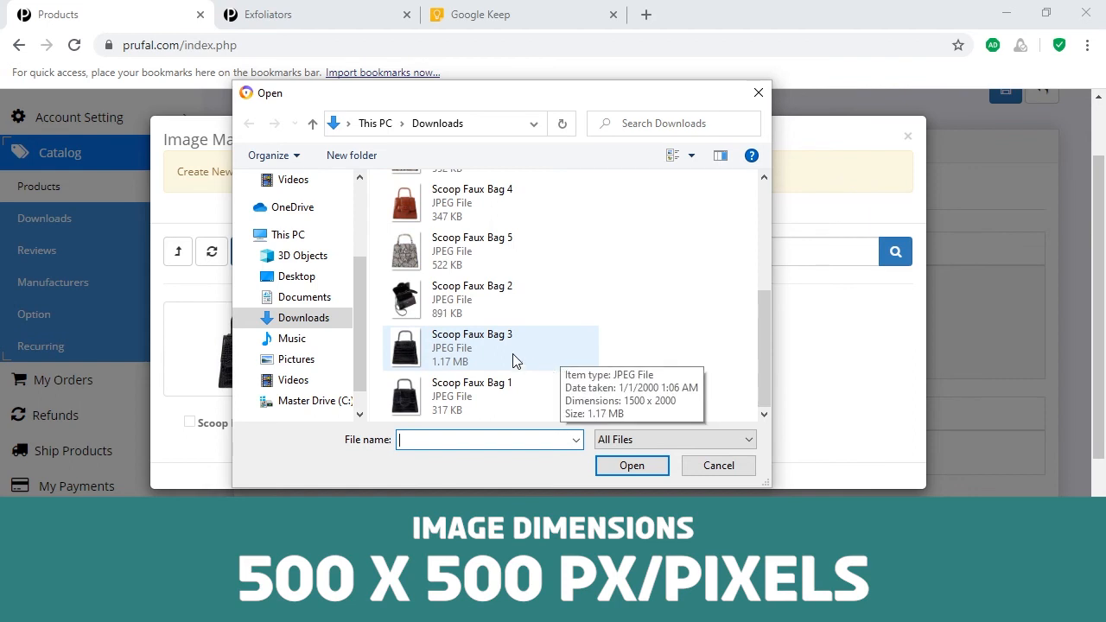
left_click(454, 347)
left_click(605, 465)
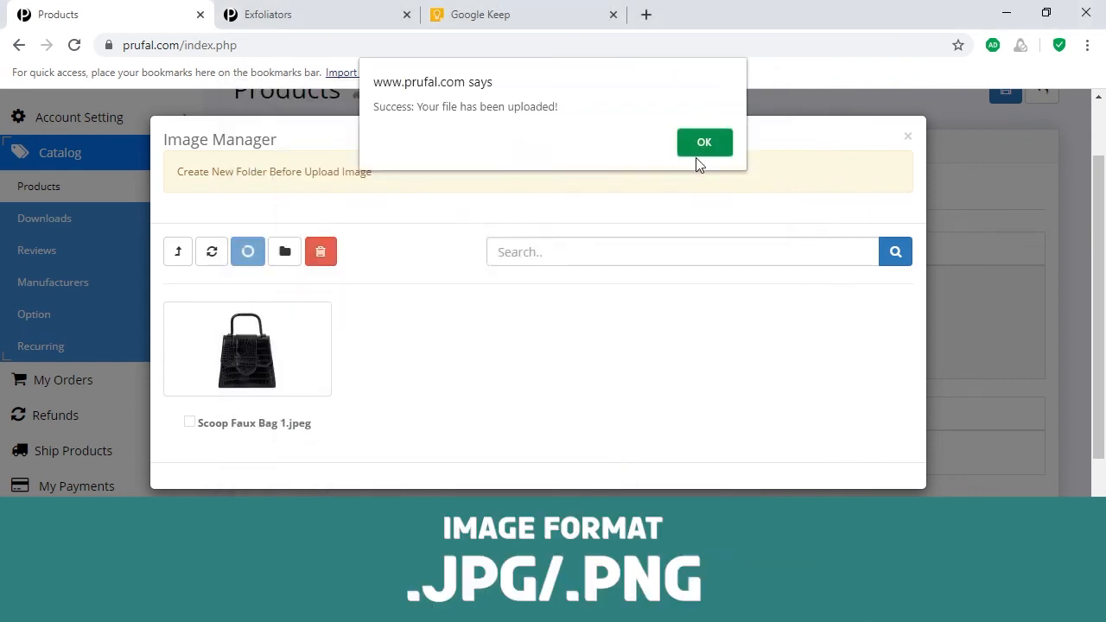
left_click(699, 155)
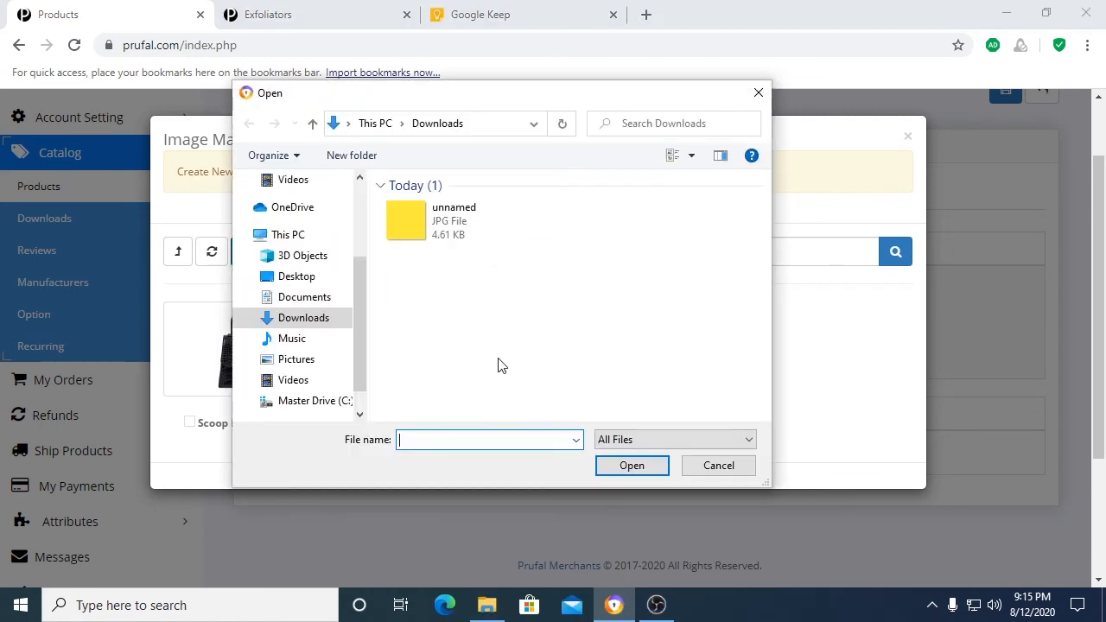
Step: Upload the Scoop Faux Bag 2 picture to the productimages folder and choose Scoop Faux Bag 1.jpeg as the product's main image
scroll(481, 369, "down", 5)
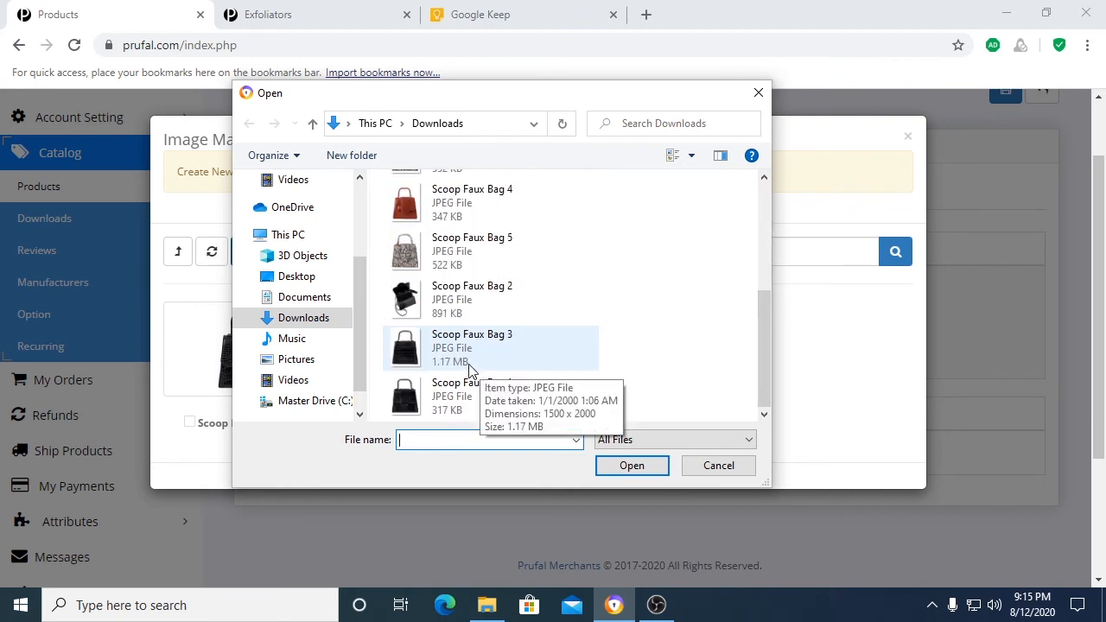
left_click(473, 307)
left_click(635, 471)
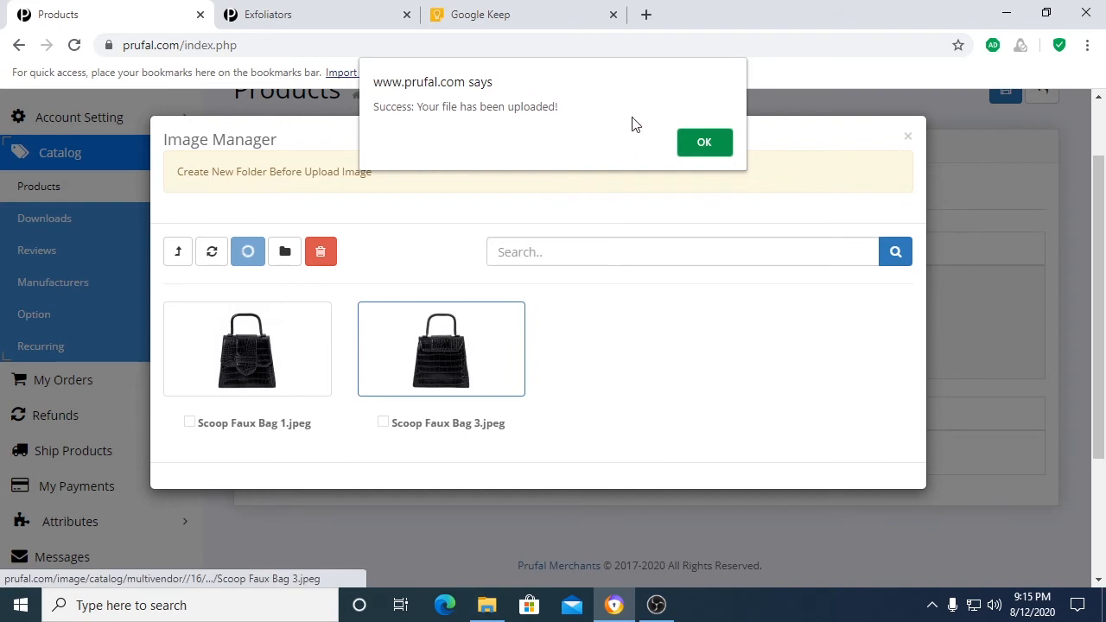
left_click(714, 144)
scroll(740, 473, "down", 1)
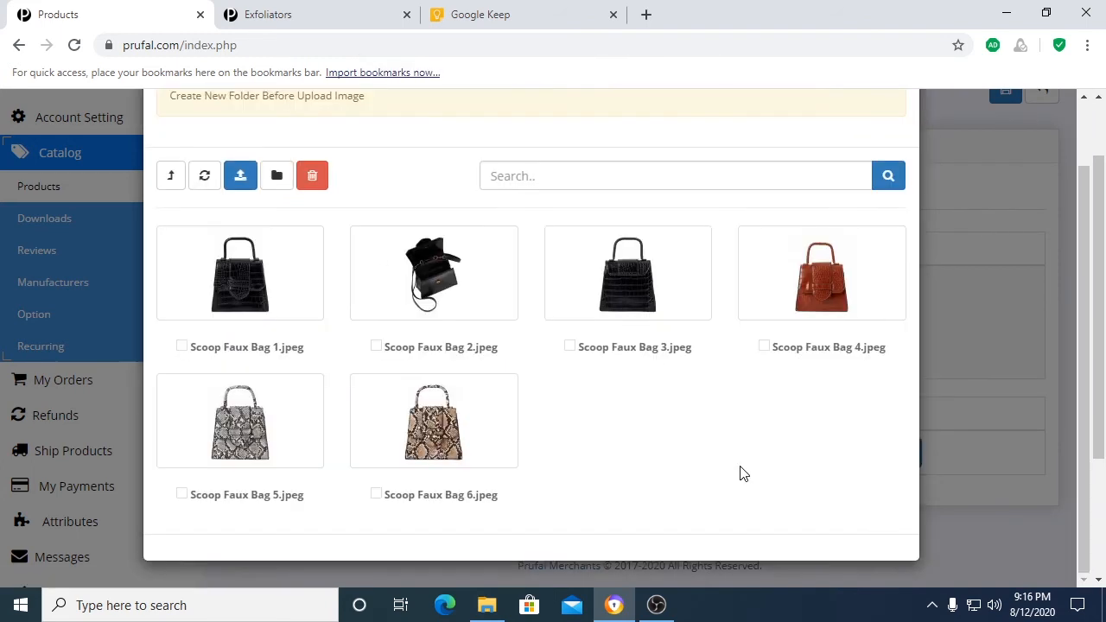
left_click(243, 294)
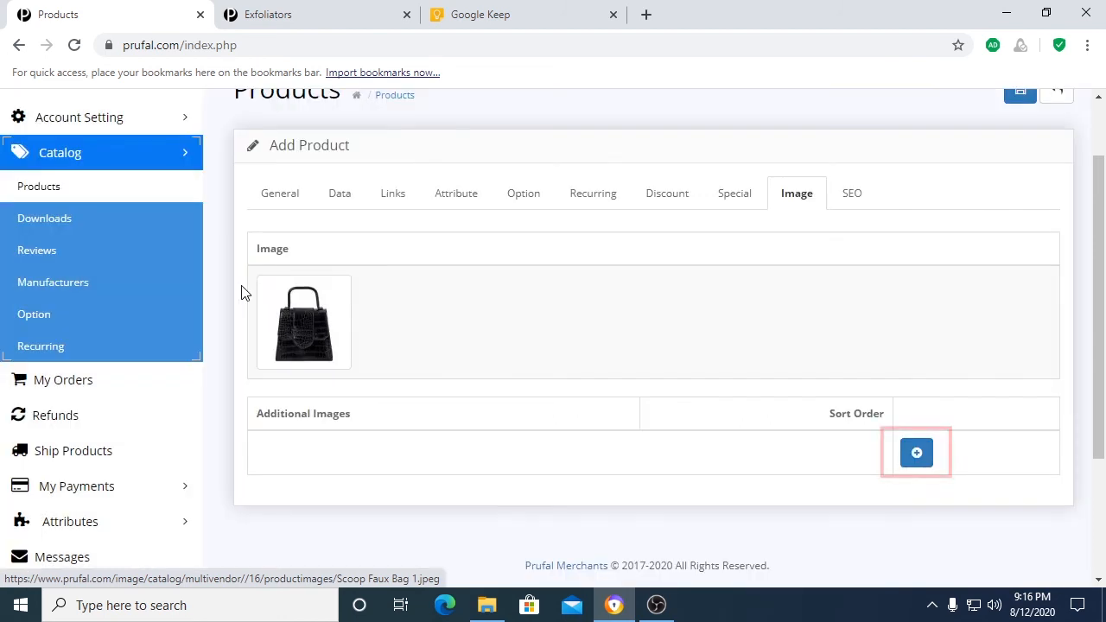
Step: Add a first additional product image using Scoop Faux Bag 2.jpeg from the productimages folder
left_click(914, 453)
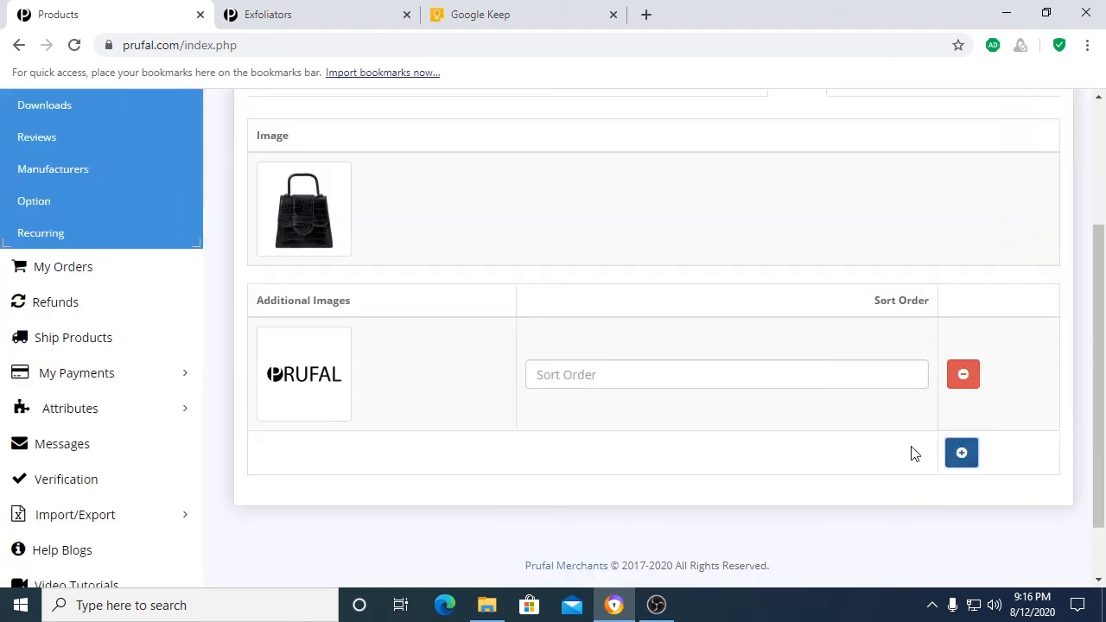
scroll(686, 414, "down", 1)
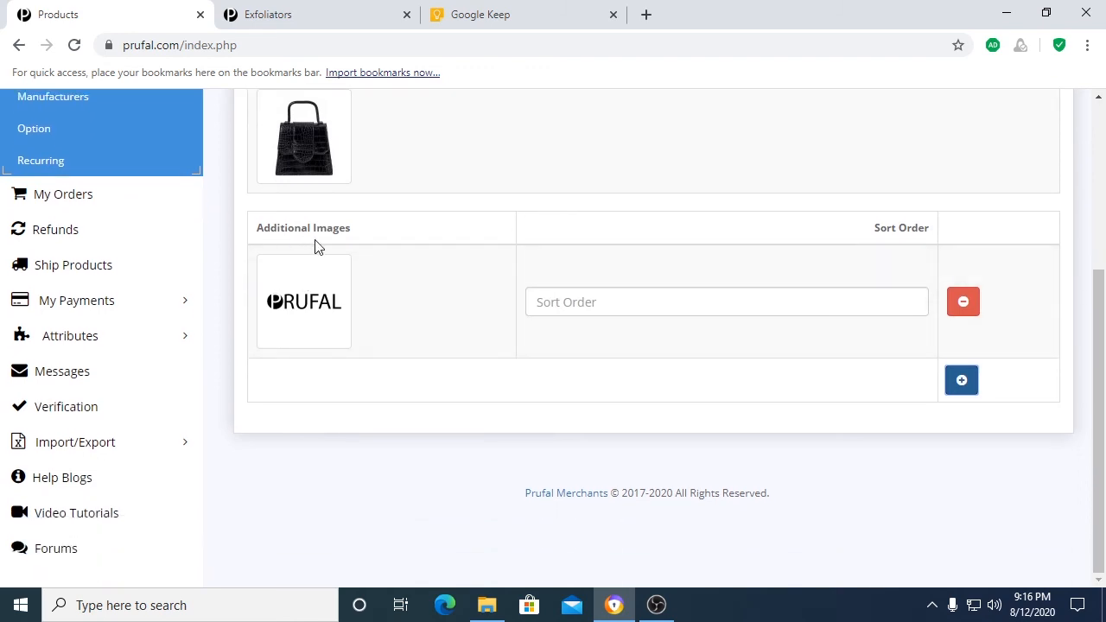
left_click(297, 313)
left_click(380, 309)
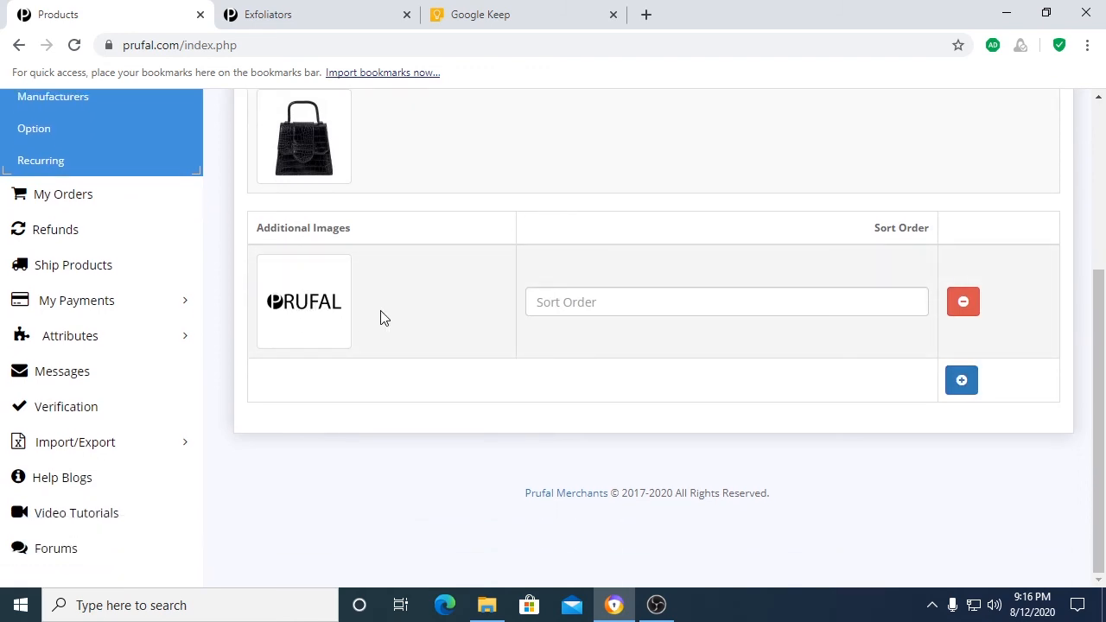
left_click(451, 336)
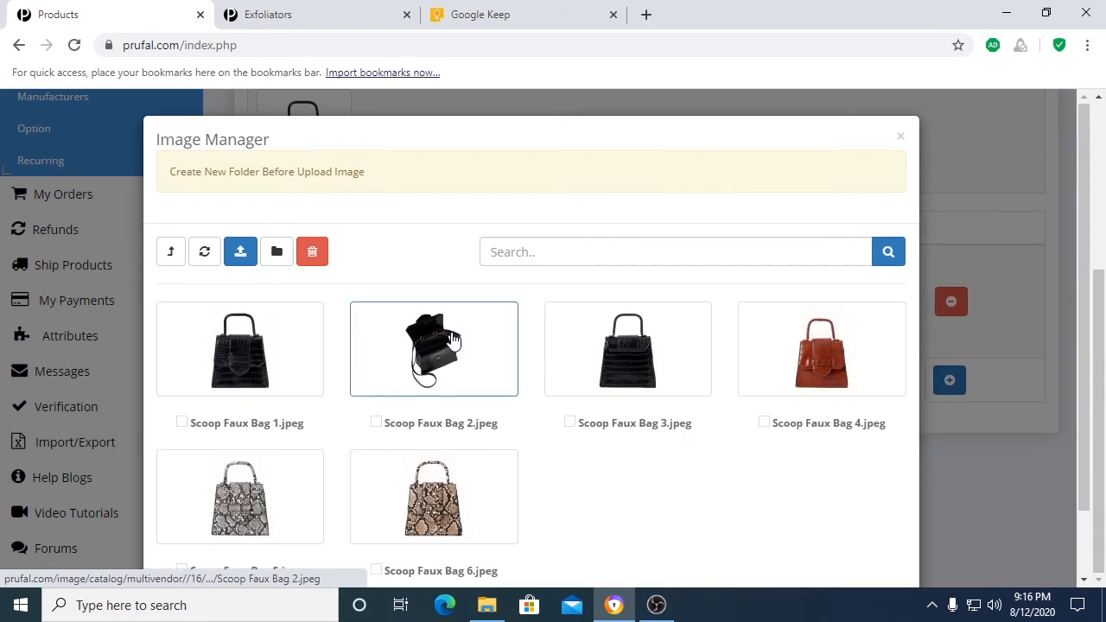
left_click(475, 367)
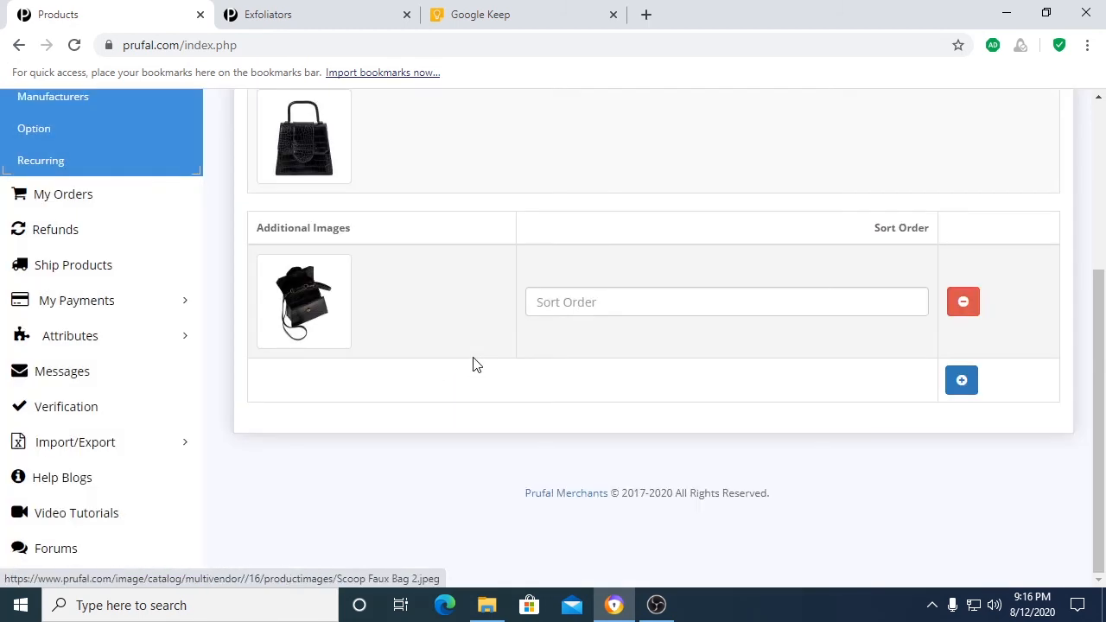
Step: Add a second additional product image using Scoop Faux Bag 3.jpeg from the productimages folder
left_click(960, 380)
left_click(309, 324)
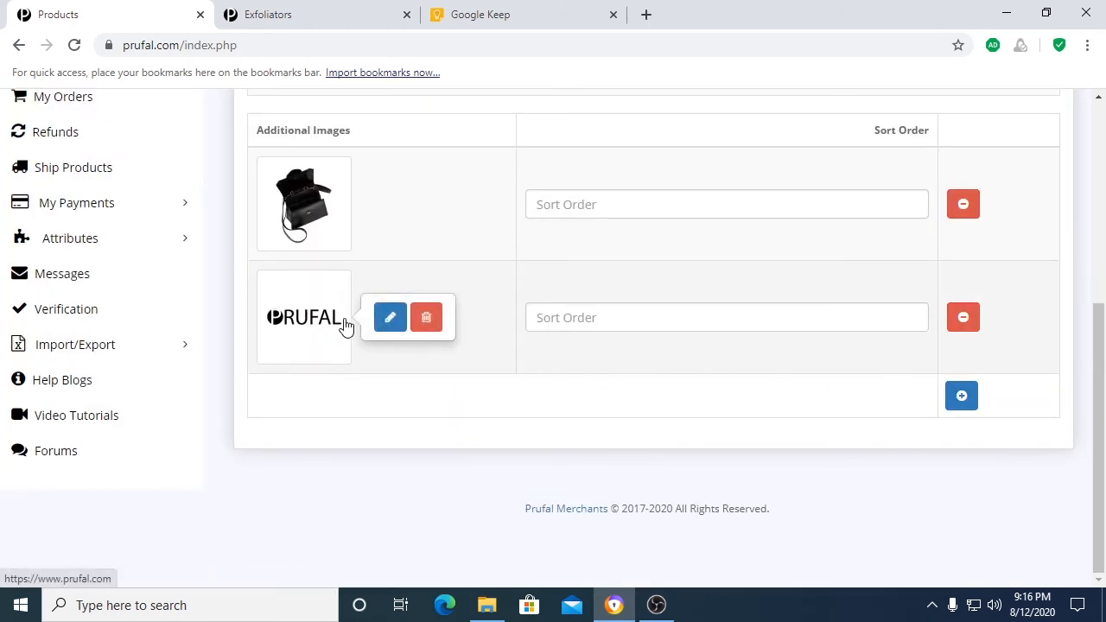
left_click(385, 316)
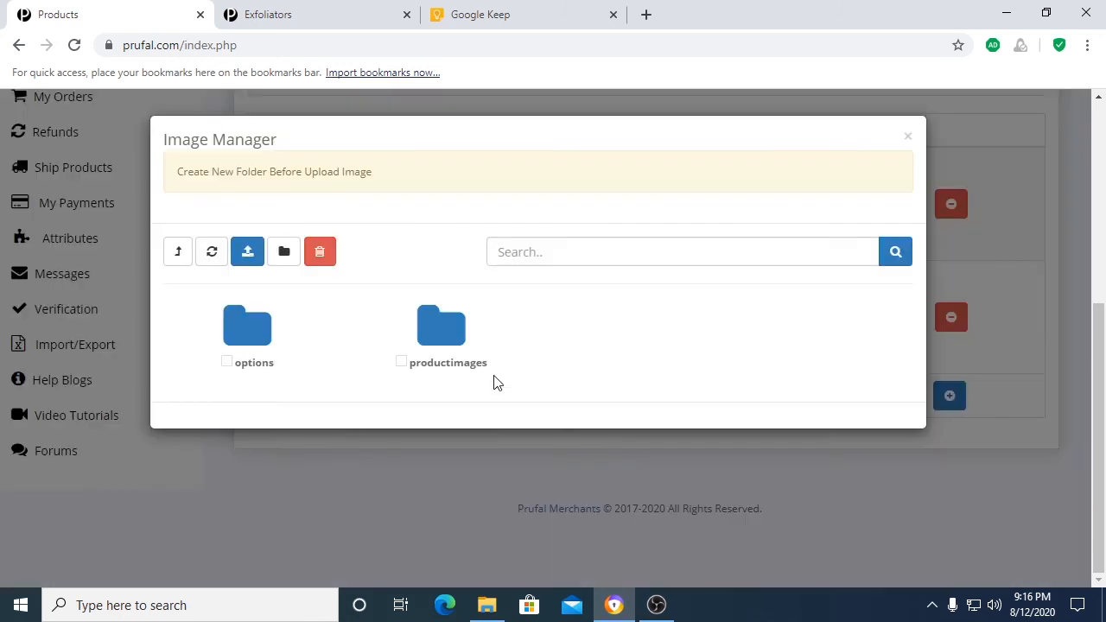
left_click(437, 328)
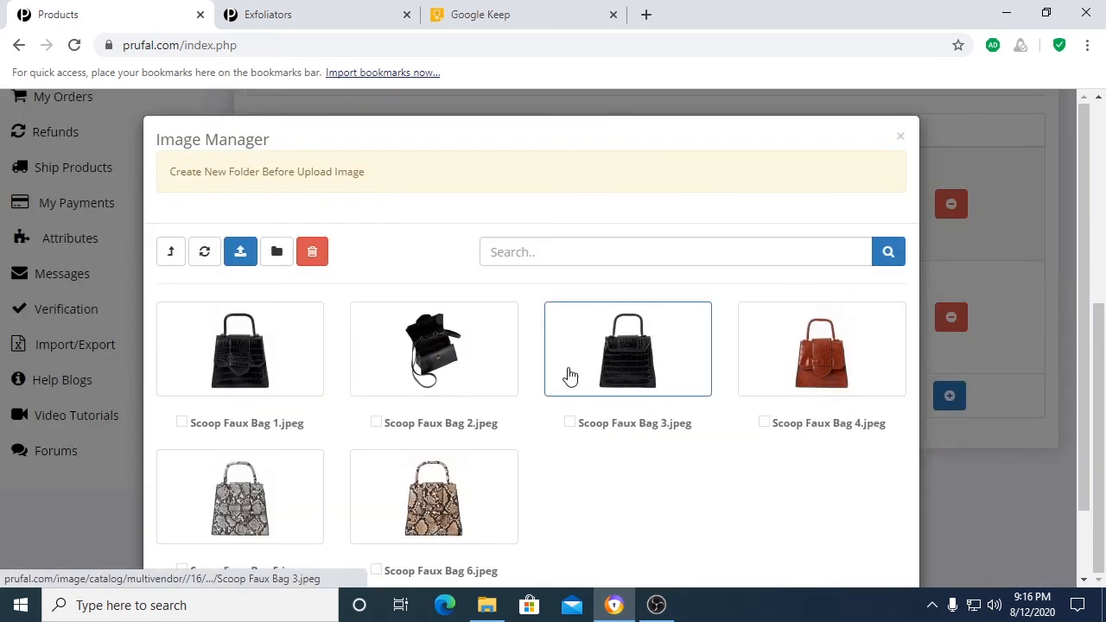
left_click(642, 363)
Step: Add a third additional product image using Scoop Faux Bag 4.jpeg from the productimages folder
left_click(950, 400)
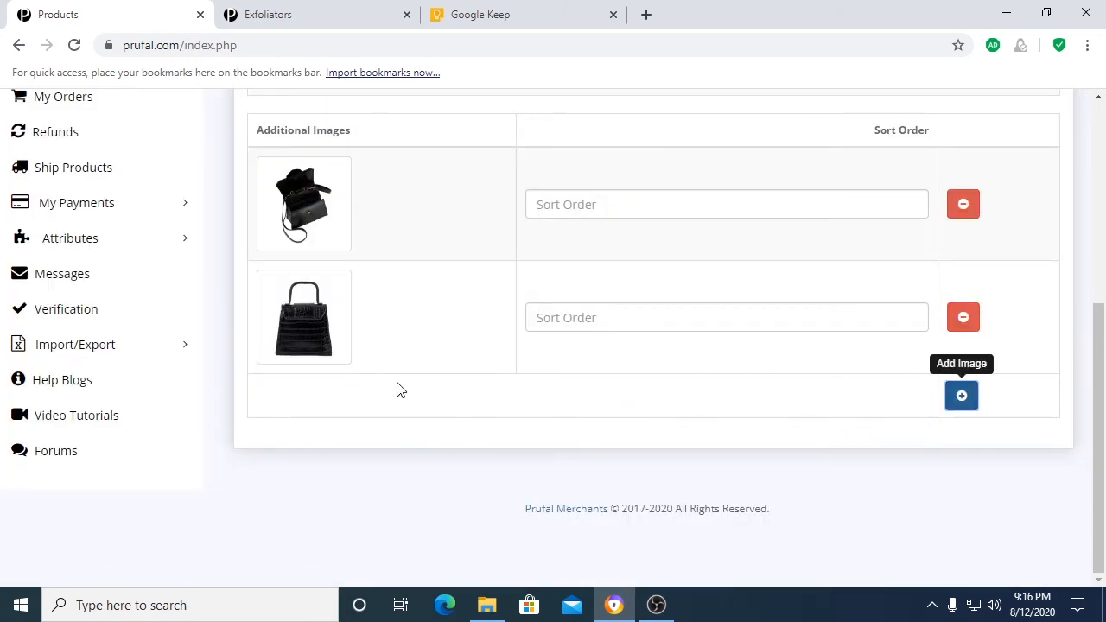
left_click(964, 395)
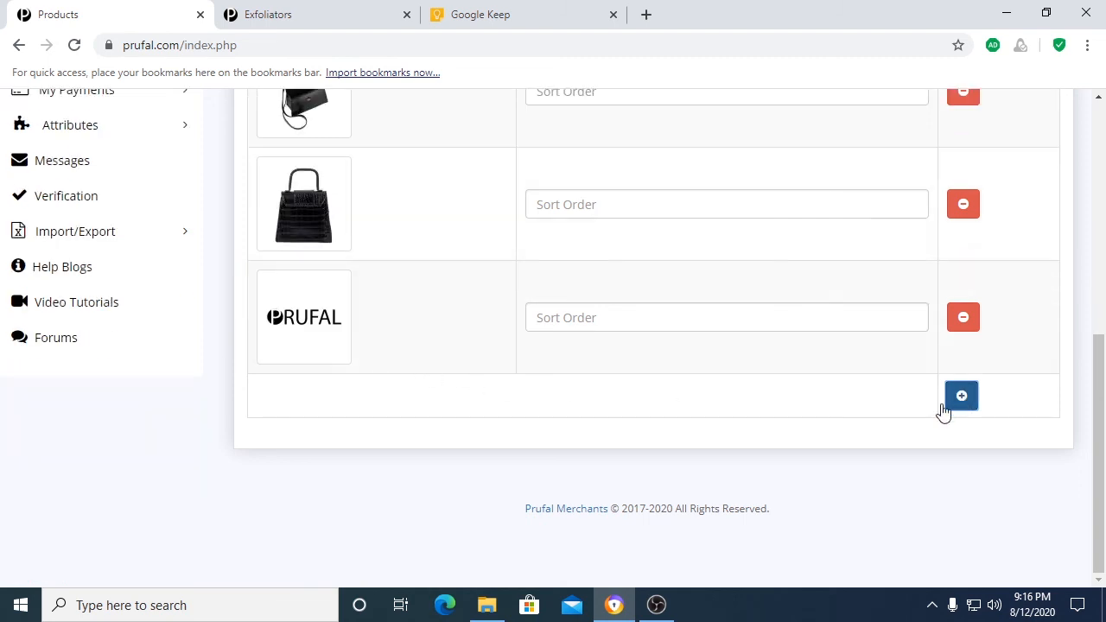
scroll(413, 332, "up", 1)
left_click(360, 390)
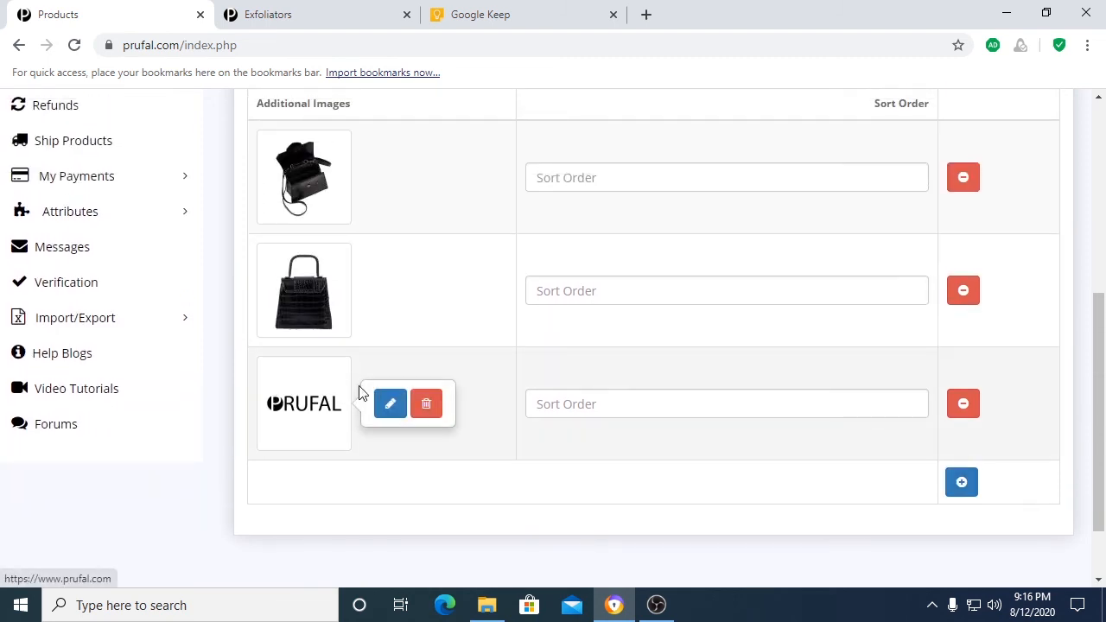
left_click(389, 402)
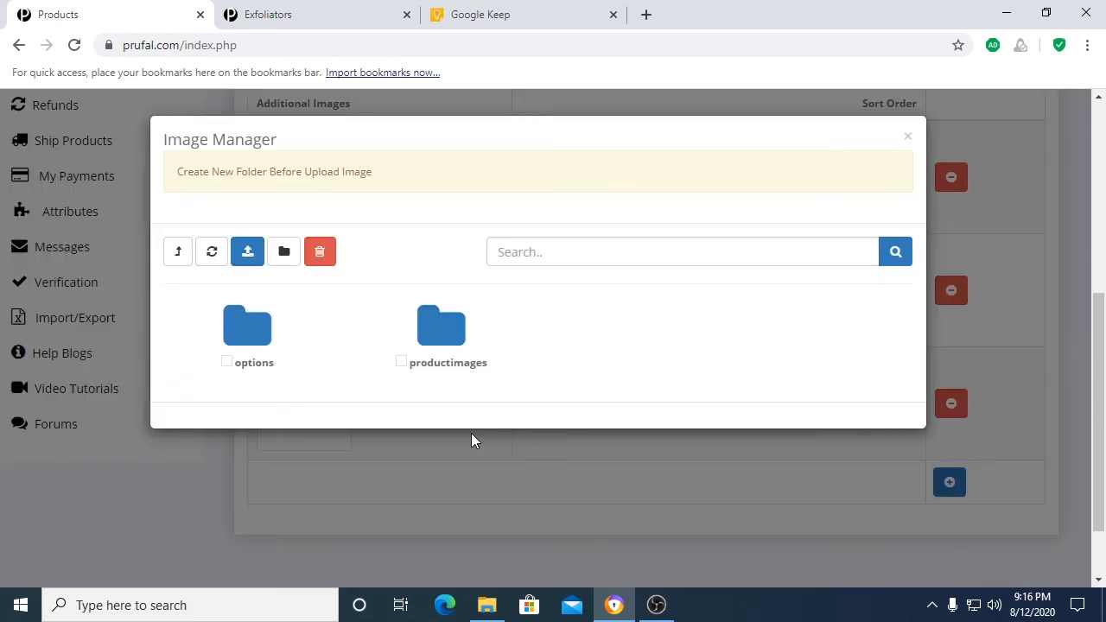
left_click(449, 358)
left_click(831, 380)
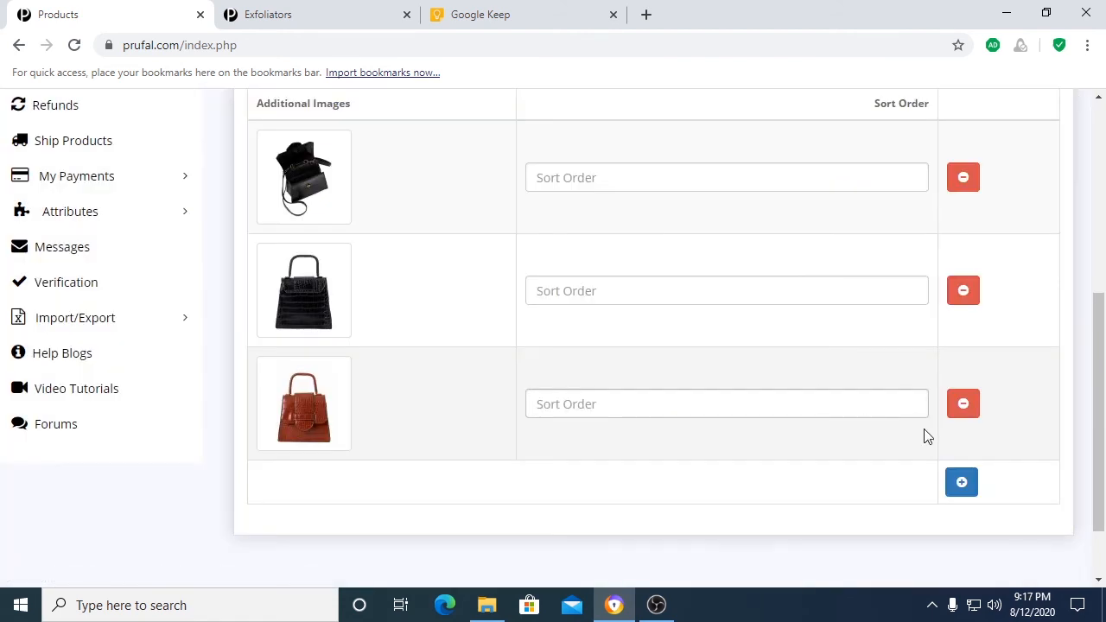
Step: Add two more additional product images using Scoop Faux Bag 5.jpeg and Scoop Faux Bag 6.jpeg from the productimages folder
left_click(961, 482)
left_click(332, 315)
left_click(388, 313)
left_click(436, 329)
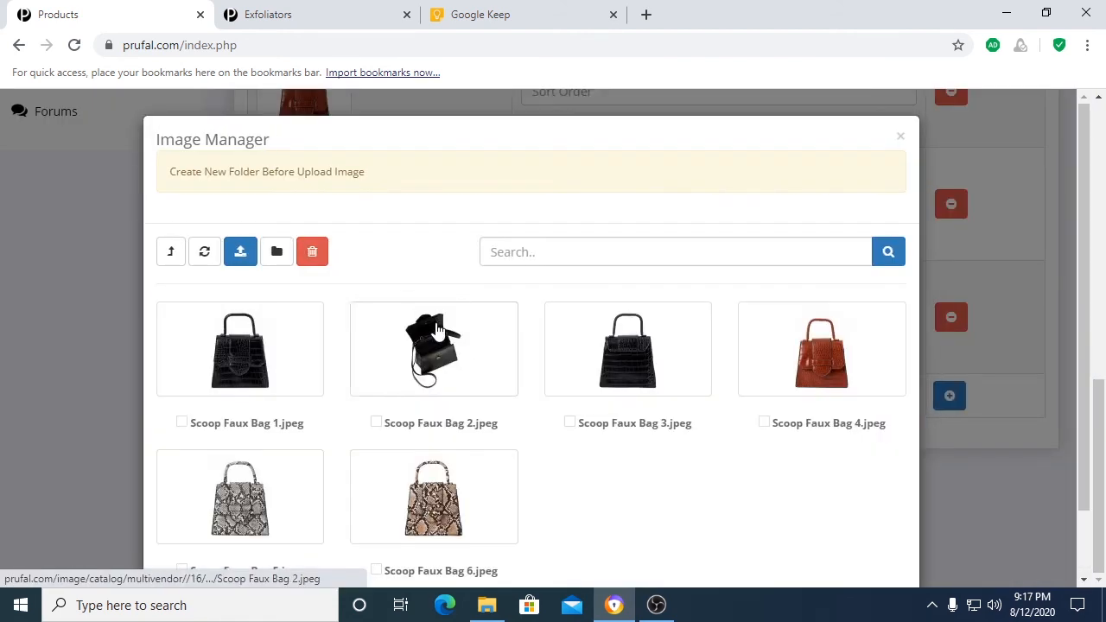
left_click(451, 502)
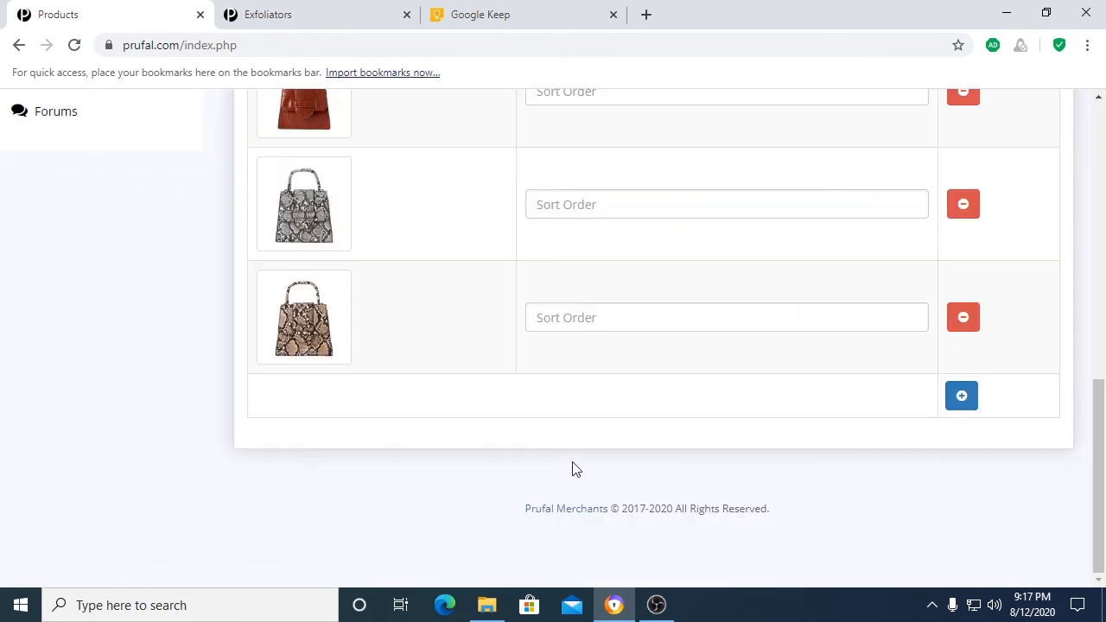
Step: Review the new product's images and its general, data, links and attribute details before saving
scroll(572, 462, "up", 3)
scroll(388, 457, "down", 2)
scroll(308, 404, "up", 5)
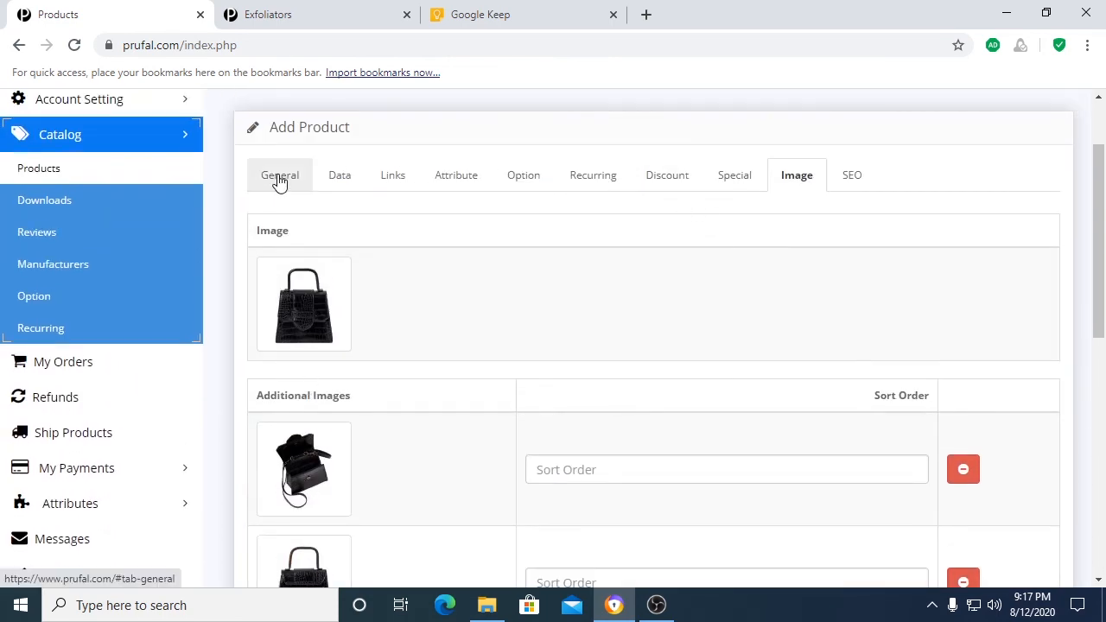
left_click(279, 177)
scroll(530, 469, "down", 10)
scroll(532, 465, "up", 10)
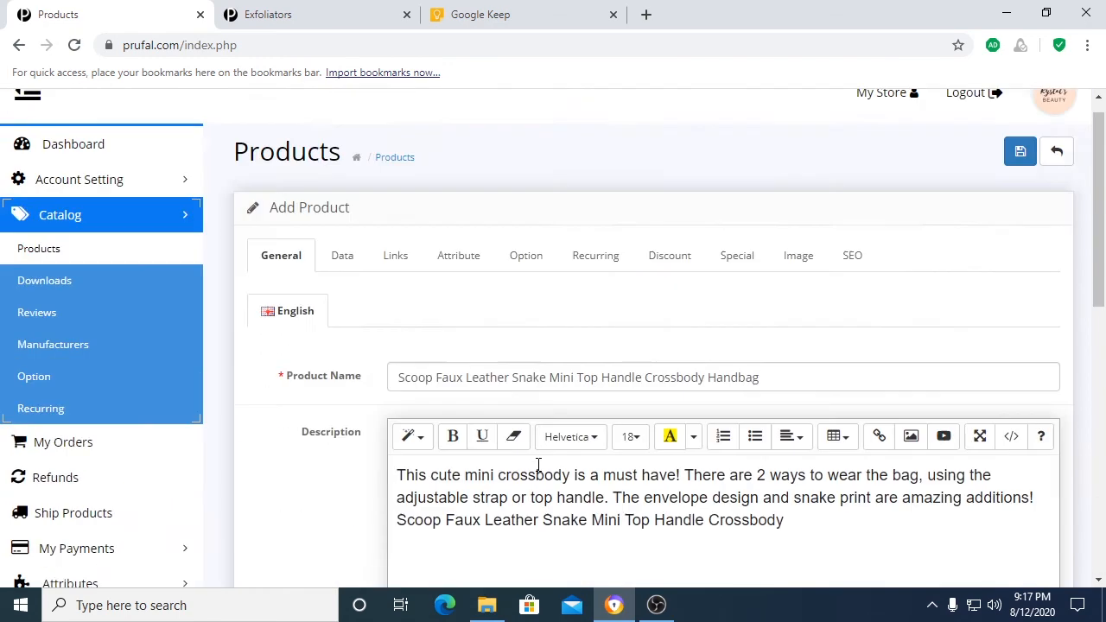
left_click(356, 268)
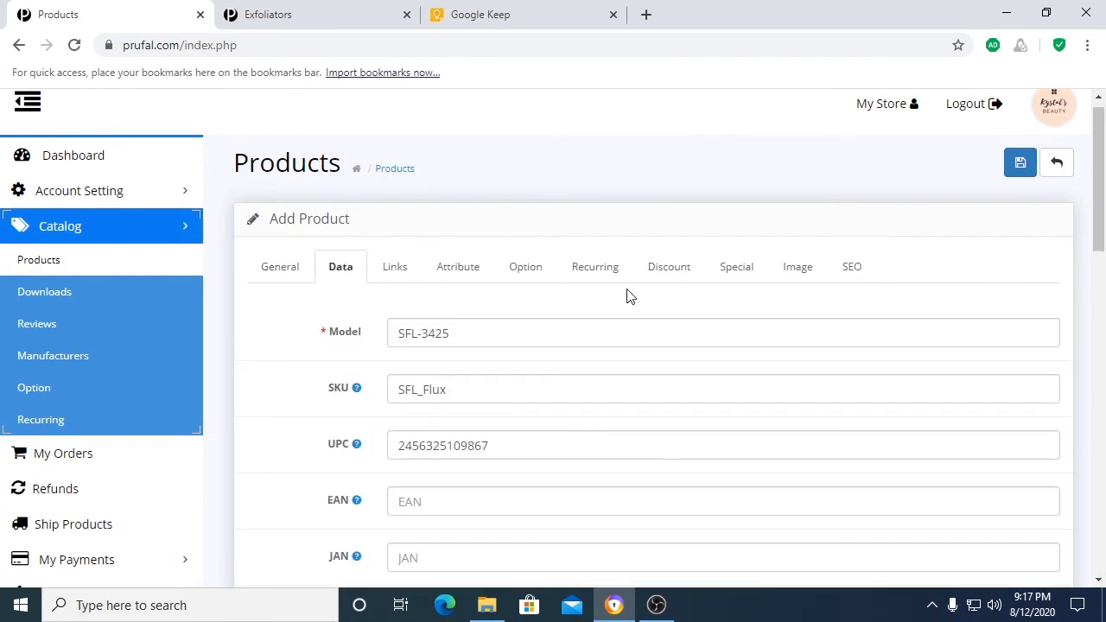
left_click(397, 269)
left_click(449, 269)
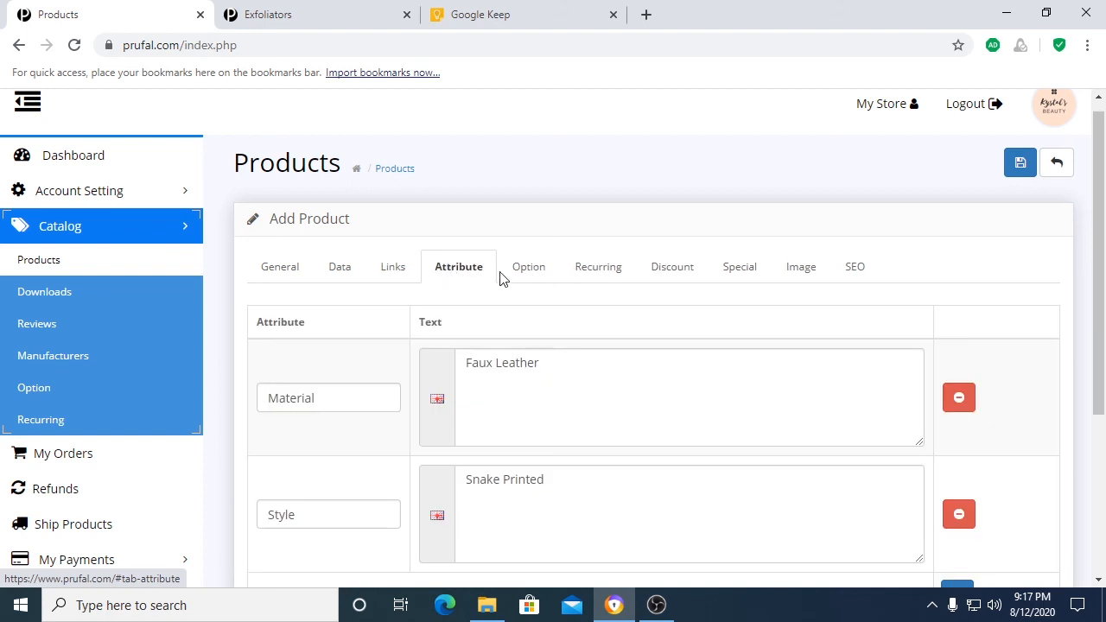
left_click(784, 273)
scroll(1018, 294, "up", 1)
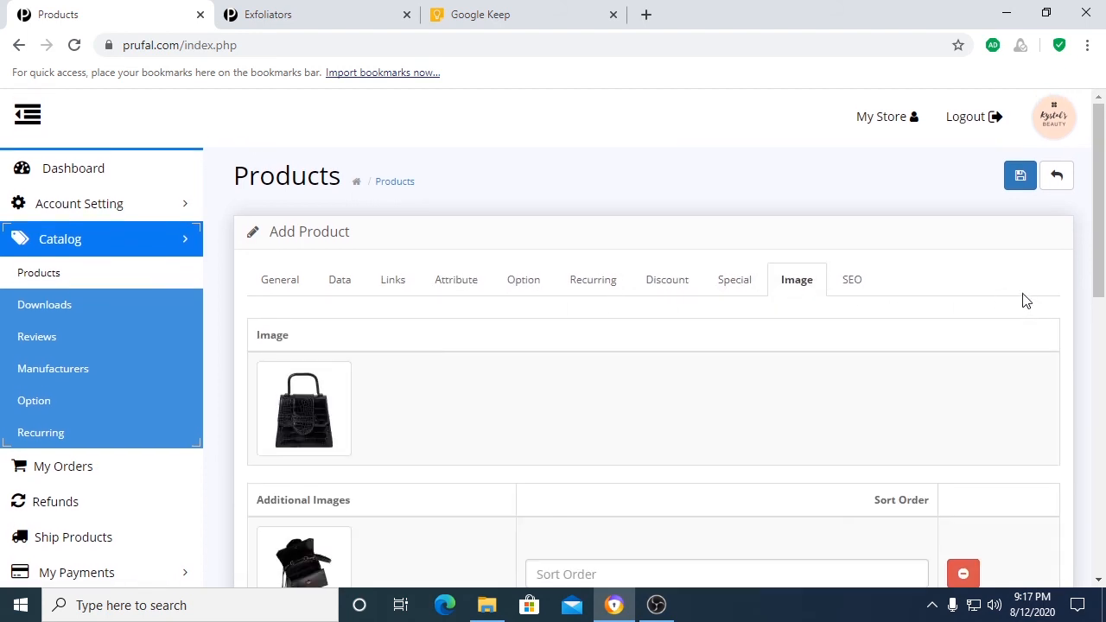
Step: Save the new handbag product and check its entry in the product list
left_click(1016, 179)
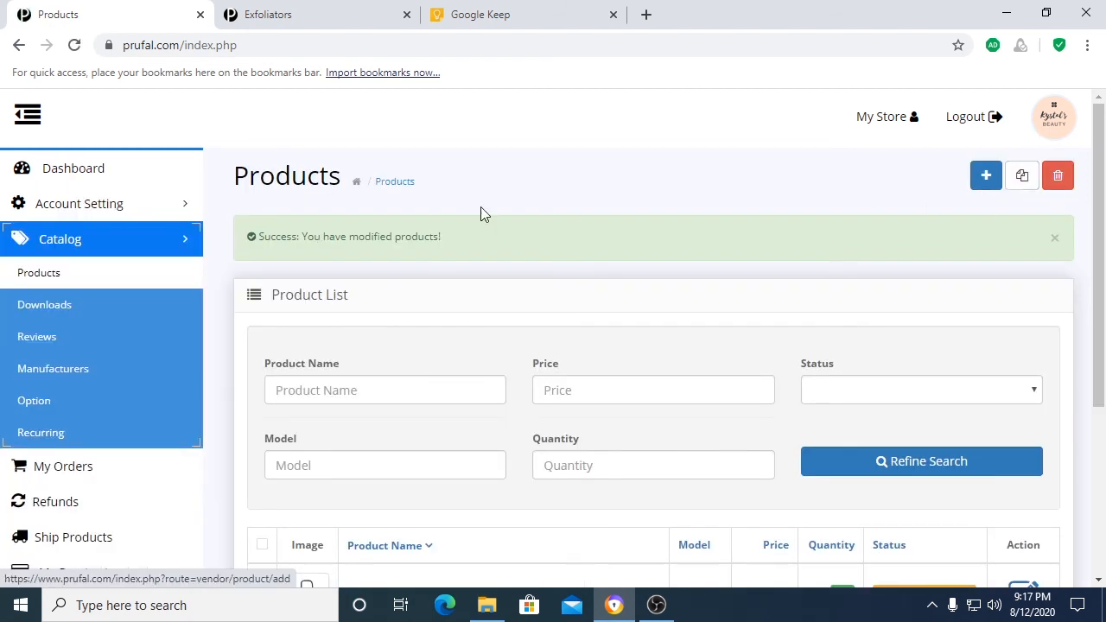
scroll(432, 259, "down", 5)
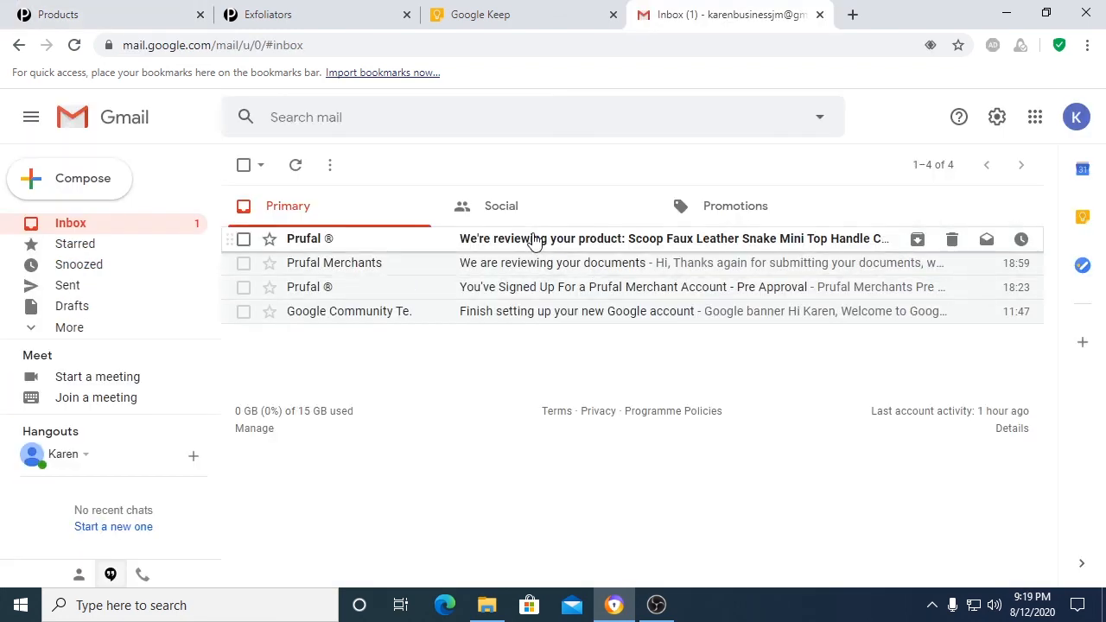
Step: Read Prufal's emails in Gmail about the handbag's product review and its listing approval
left_click(534, 241)
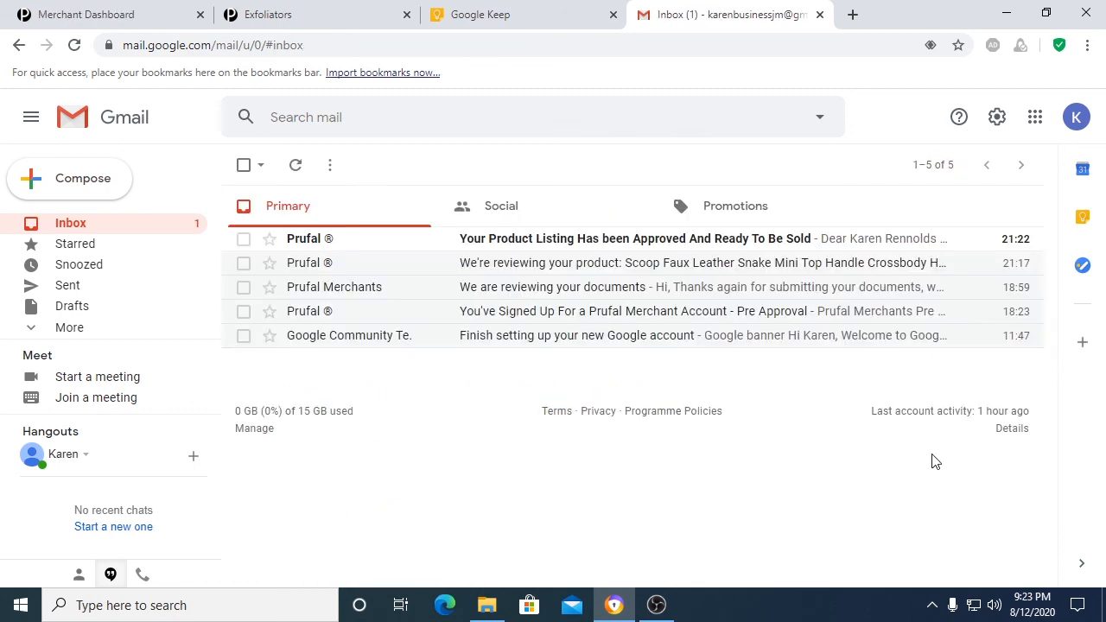
left_click(608, 247)
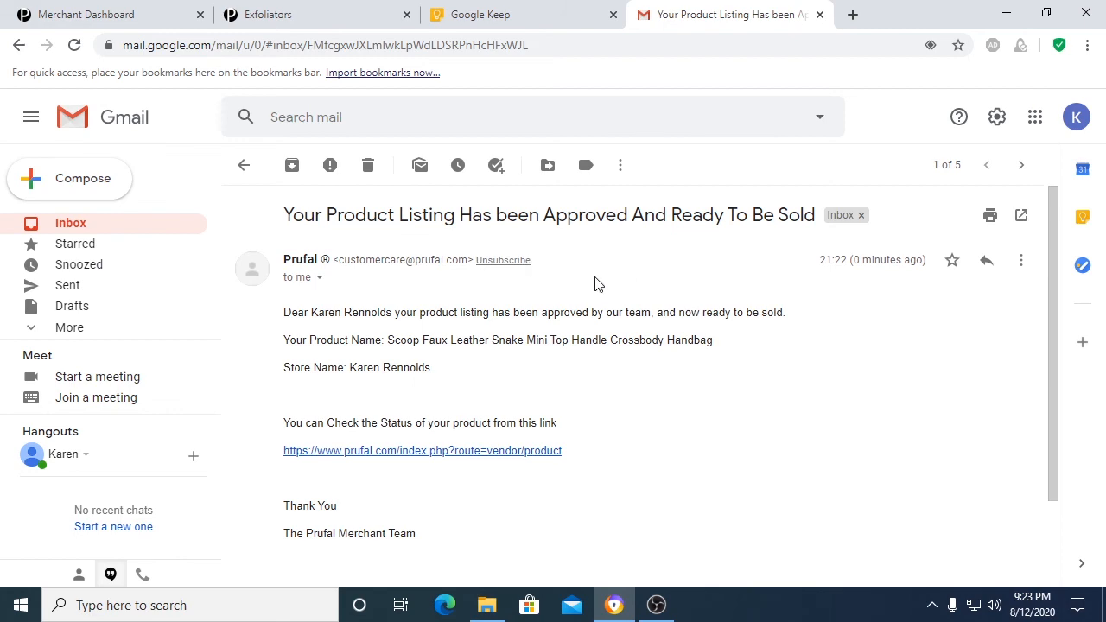
Step: Switch back to the Prufal merchant site and check the handbag's status in the product list
key("ctrl+1")
left_click(81, 281)
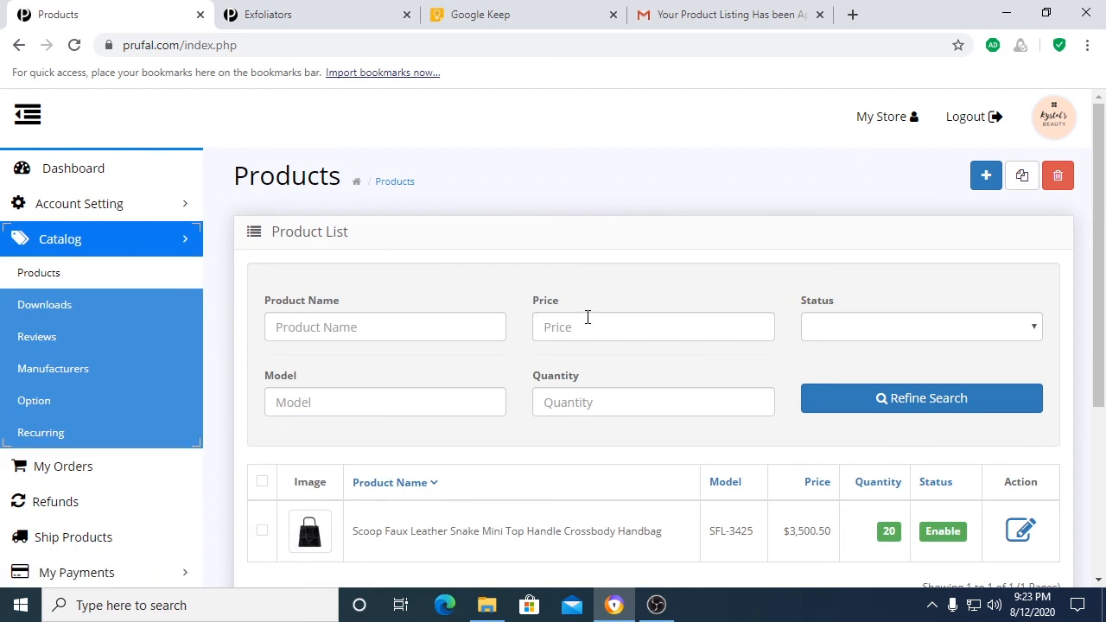
scroll(586, 317, "down", 1)
scroll(445, 449, "up", 1)
Step: Visit the public storefront, show the store's products and open the Scoop Faux Leather Snake Mini Top Handle Crossbody Handbag listing
left_click(893, 128)
scroll(464, 314, "down", 1)
scroll(441, 363, "down", 3)
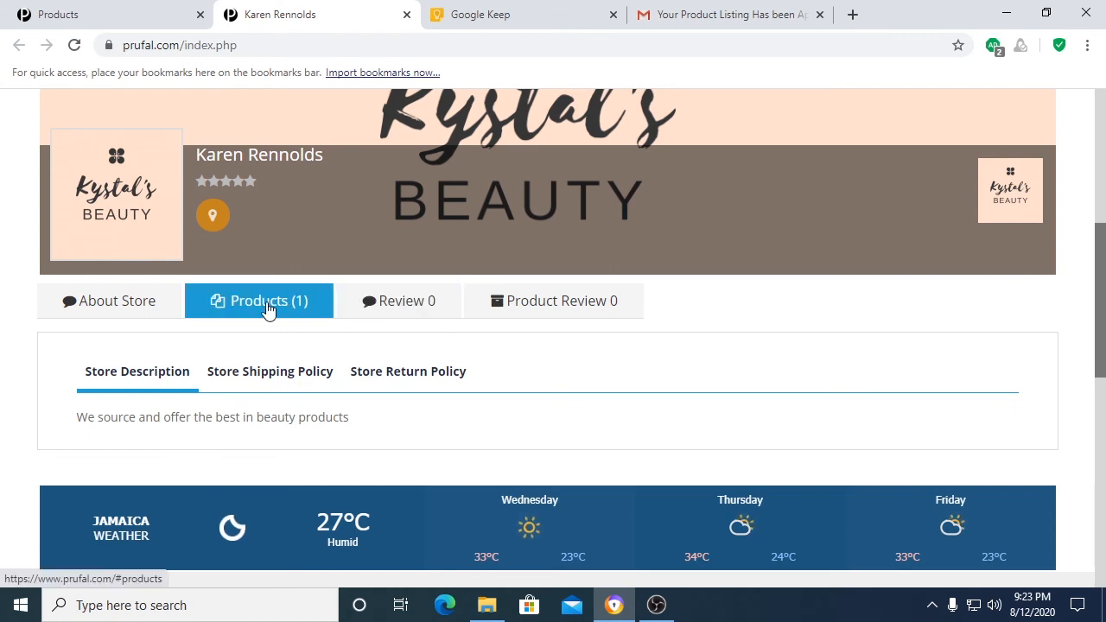
left_click(267, 307)
scroll(394, 316, "down", 3)
left_click(415, 400)
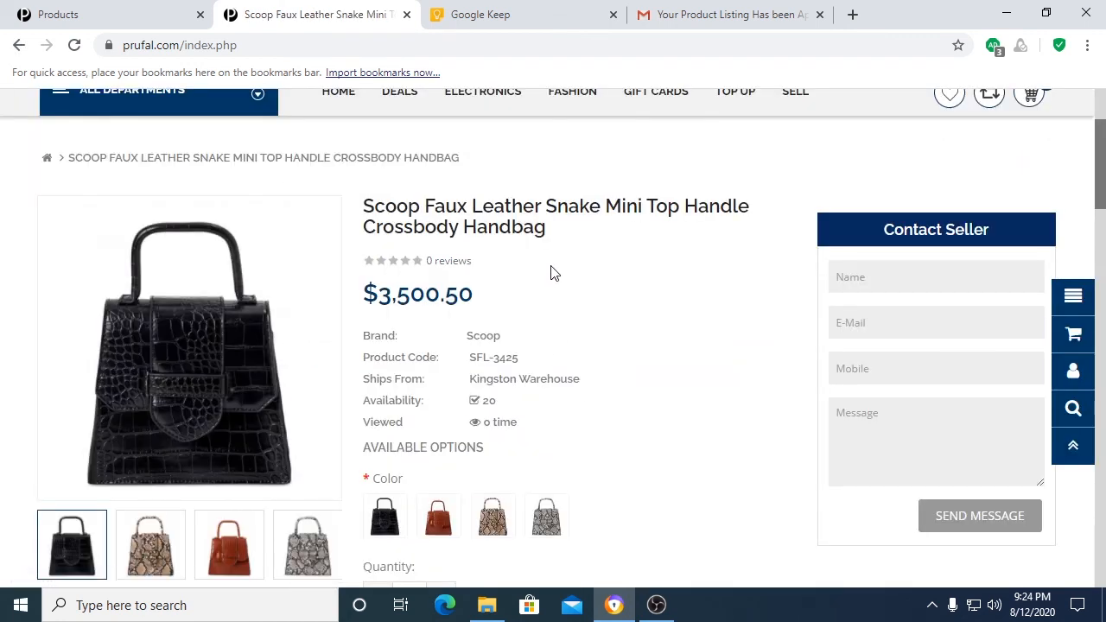
Step: Try the red, brown and black color options on the handbag listing to compare how each affects the price
scroll(565, 277, "down", 1)
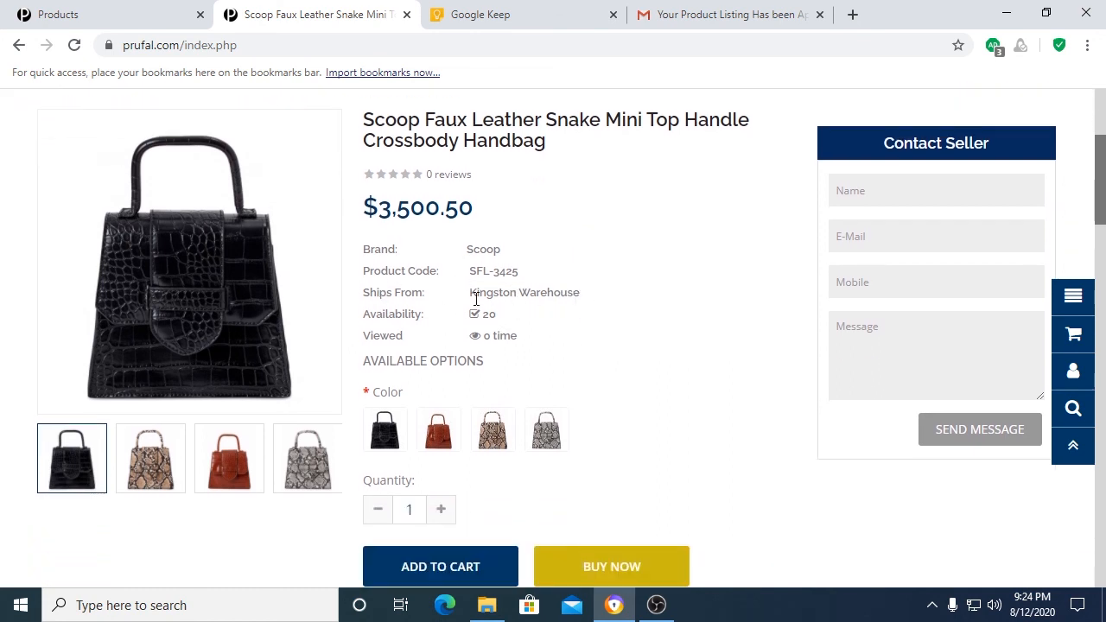
scroll(527, 333, "down", 1)
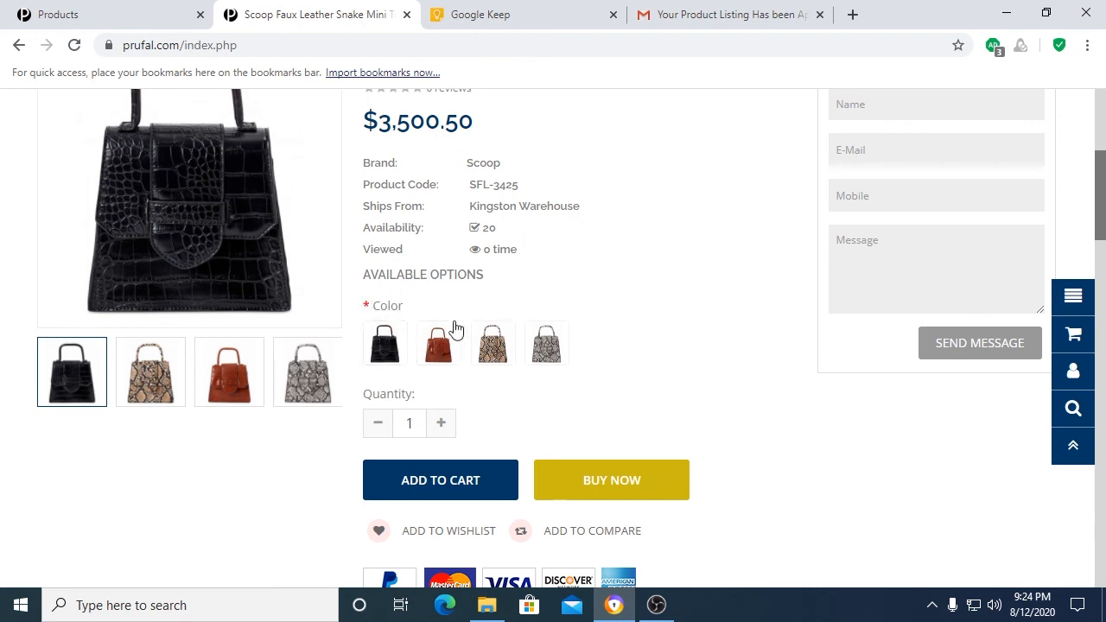
left_click(440, 348)
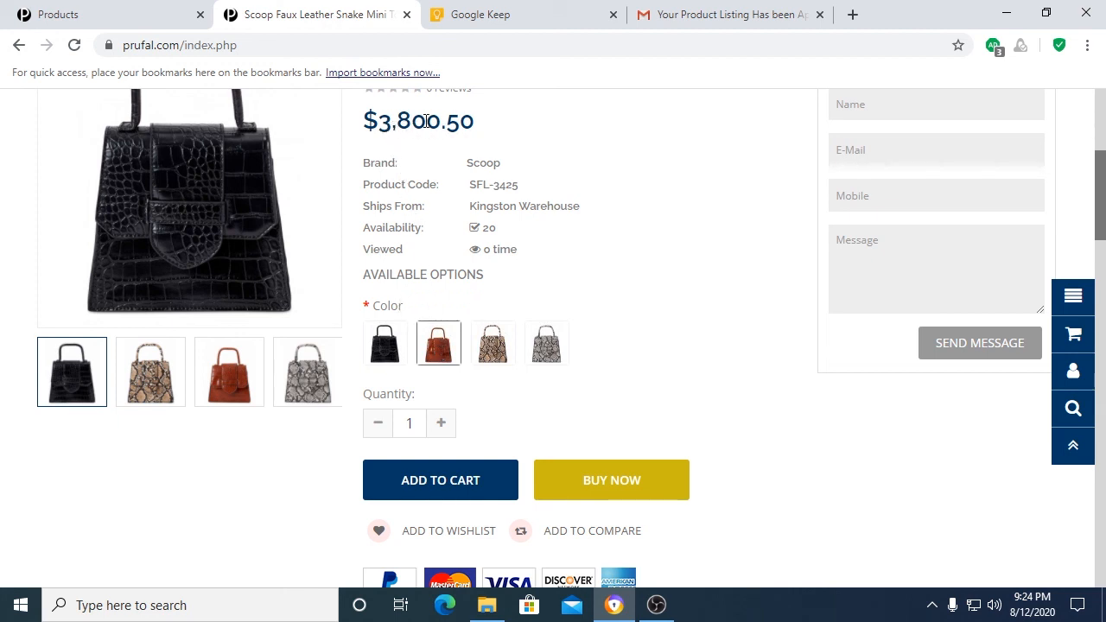
left_click(490, 346)
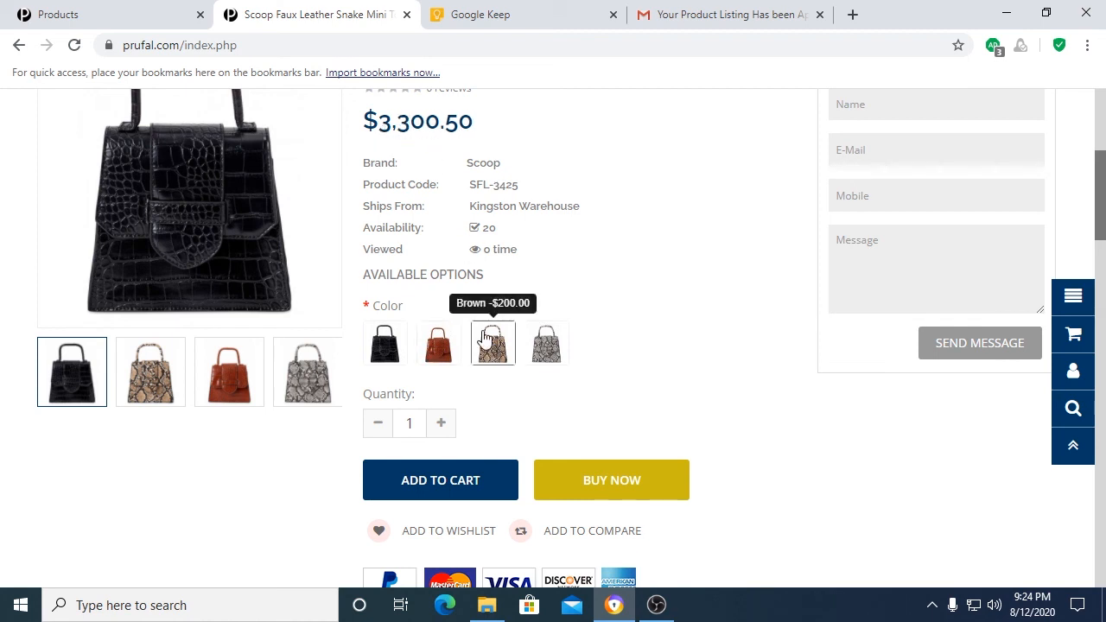
left_click(380, 338)
Step: Examine the handbag listing's payment options, seller information, item specifics and fully expanded product description
scroll(622, 372, "up", 4)
scroll(619, 361, "down", 3)
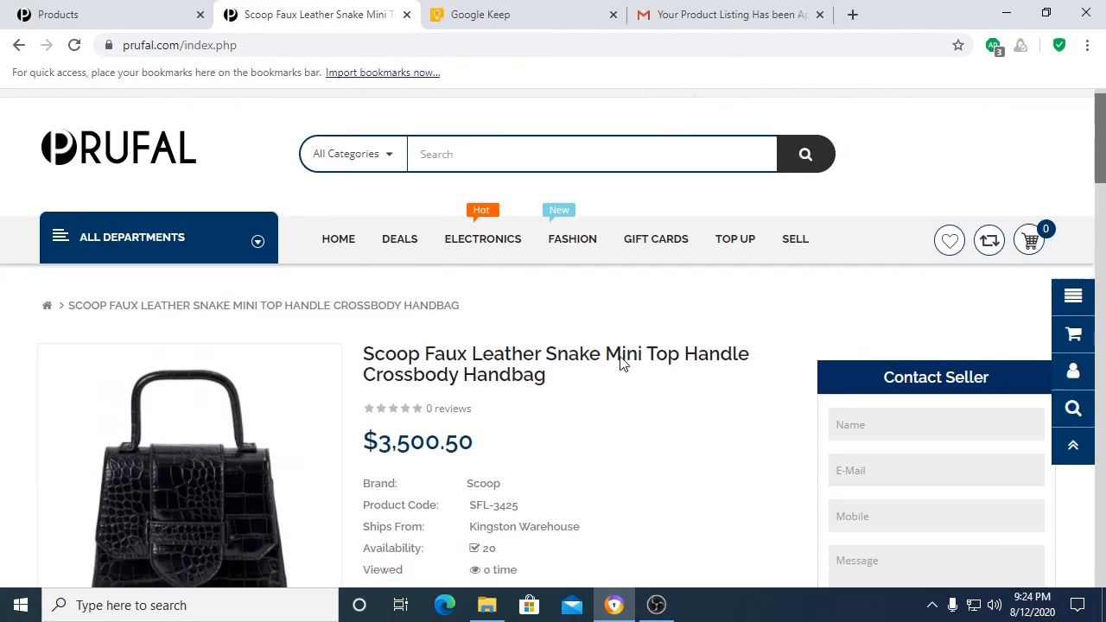
scroll(440, 415, "down", 2)
scroll(612, 400, "down", 4)
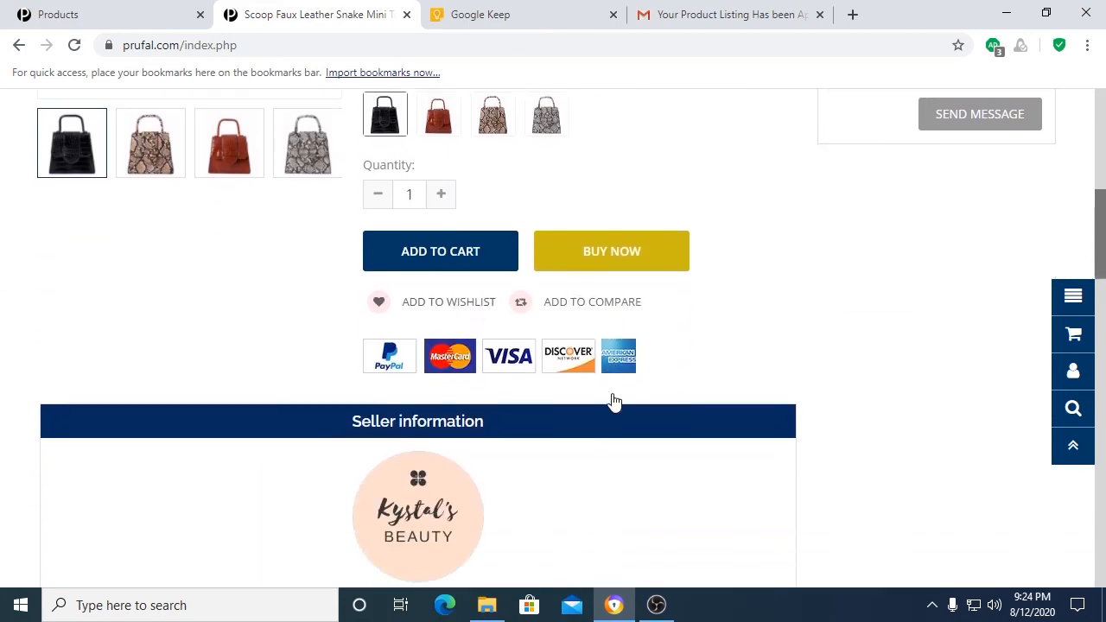
scroll(513, 400, "down", 1)
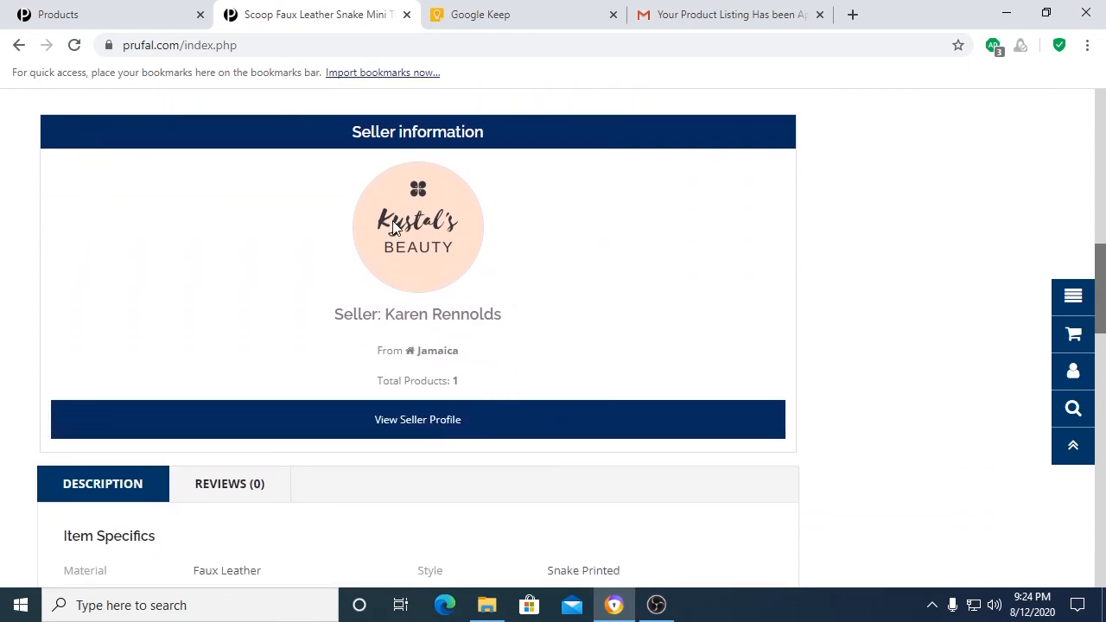
scroll(456, 376, "down", 3)
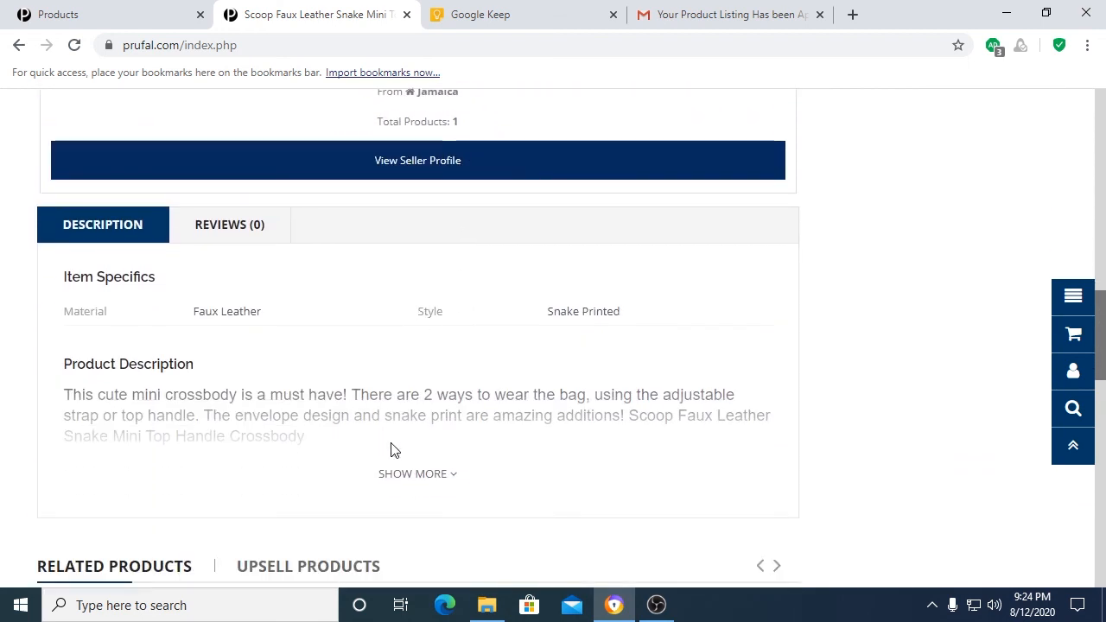
left_click(431, 475)
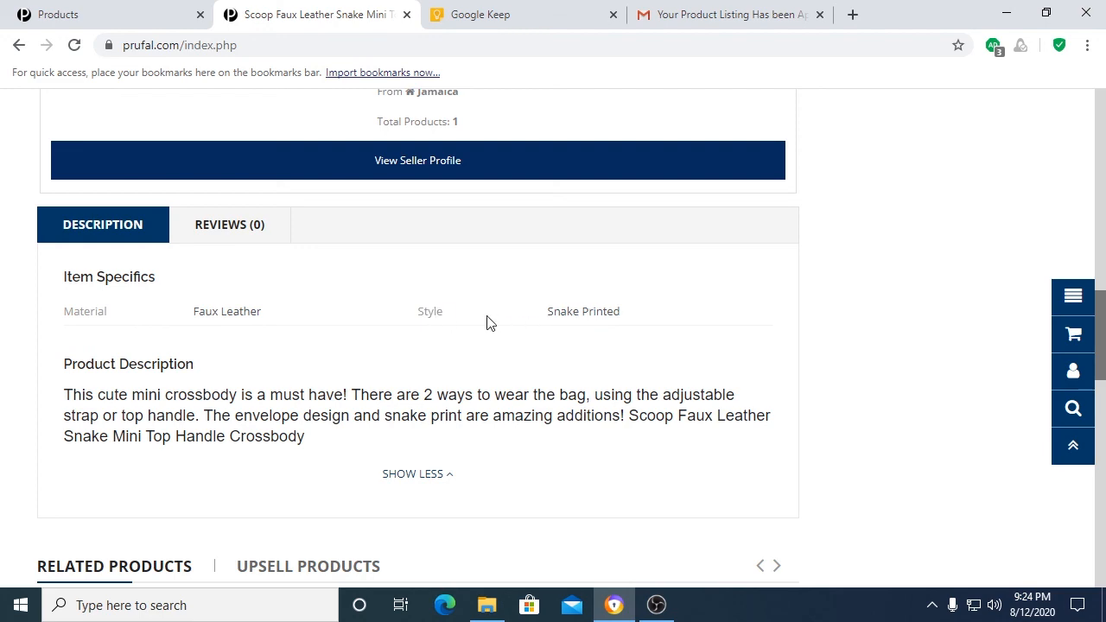
scroll(440, 324, "down", 1)
scroll(441, 325, "up", 10)
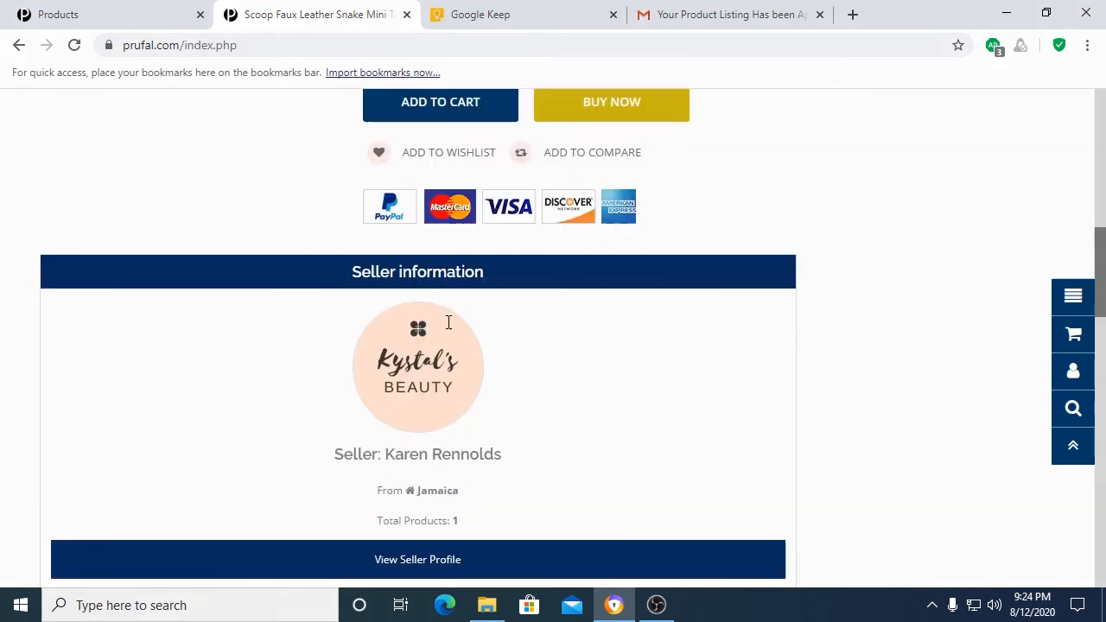